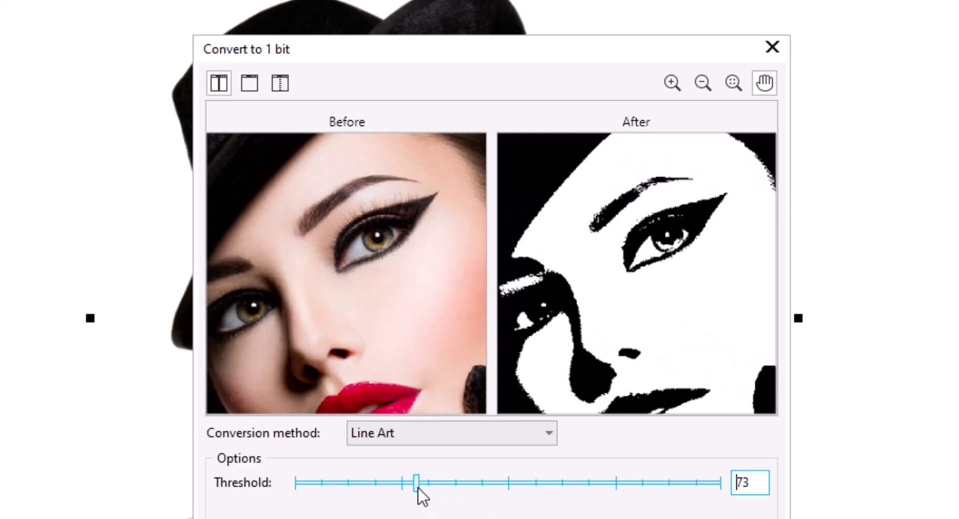
- Convert the portrait photo to 1-bit black and white with the Line Art method and a threshold of 54
left_click(408, 486)
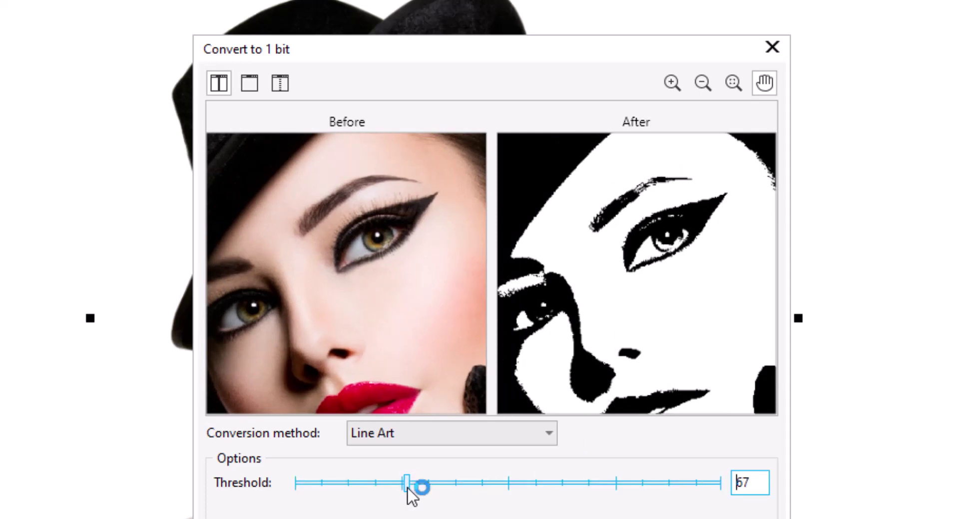
left_click_drag(524, 374, 622, 342)
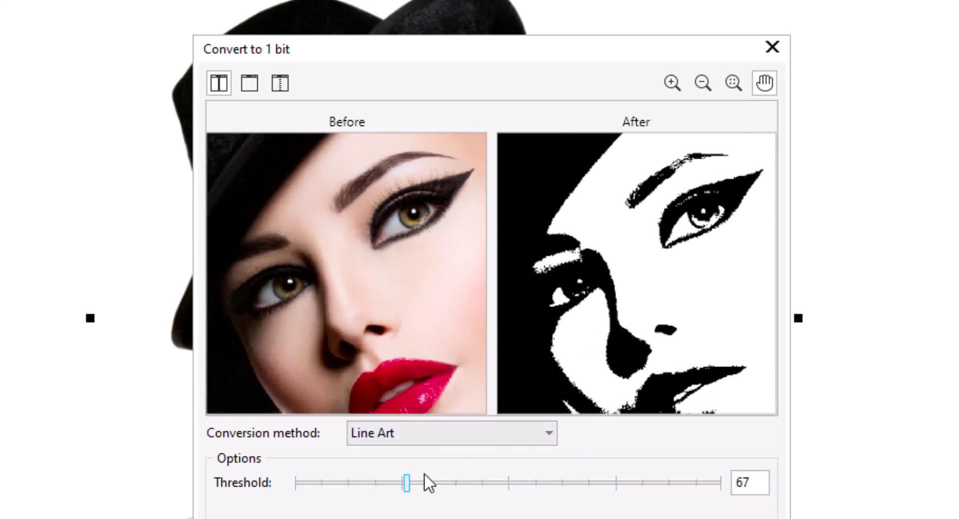
left_click_drag(404, 484, 385, 485)
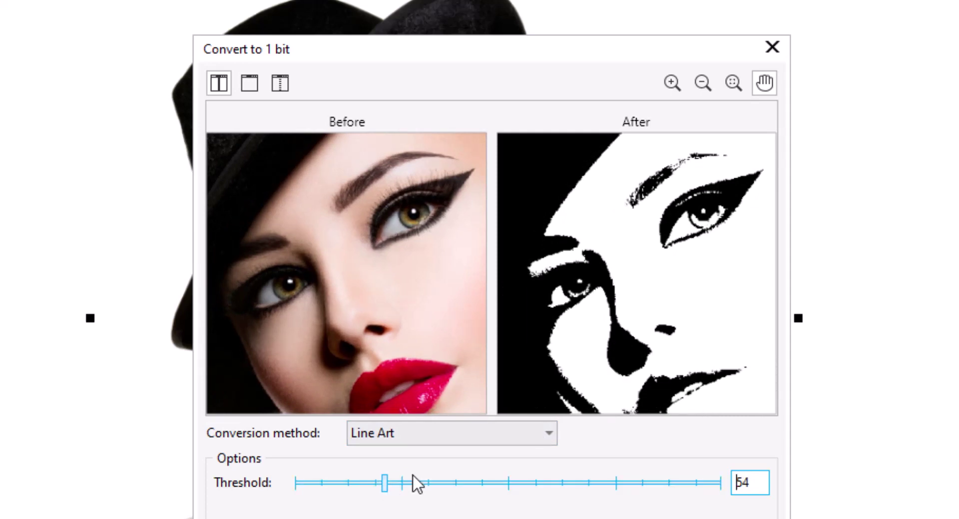
left_click_drag(624, 393, 598, 291)
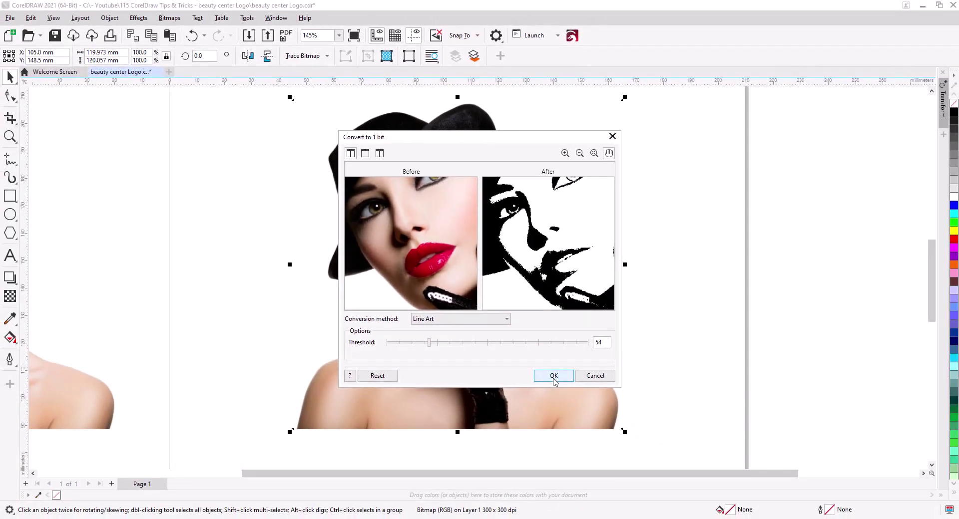
left_click(648, 518)
left_click(681, 336)
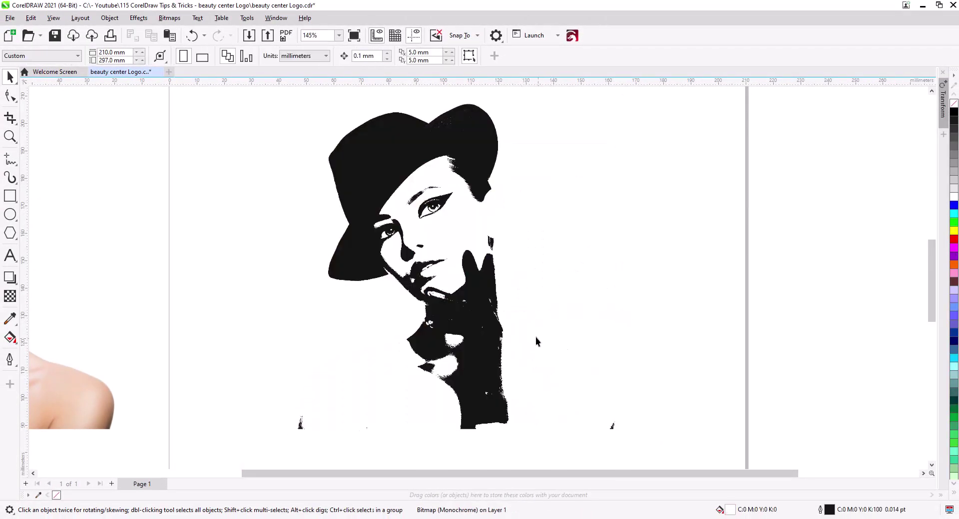
- Send the black-and-white portrait bitmap to the back of the page
left_click(491, 322)
right_click(491, 323)
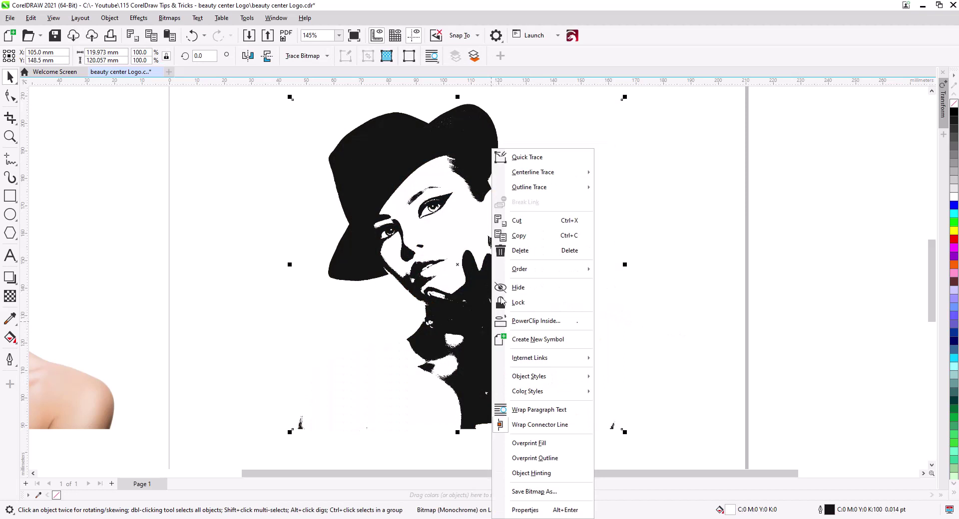
mouse_move(530, 269)
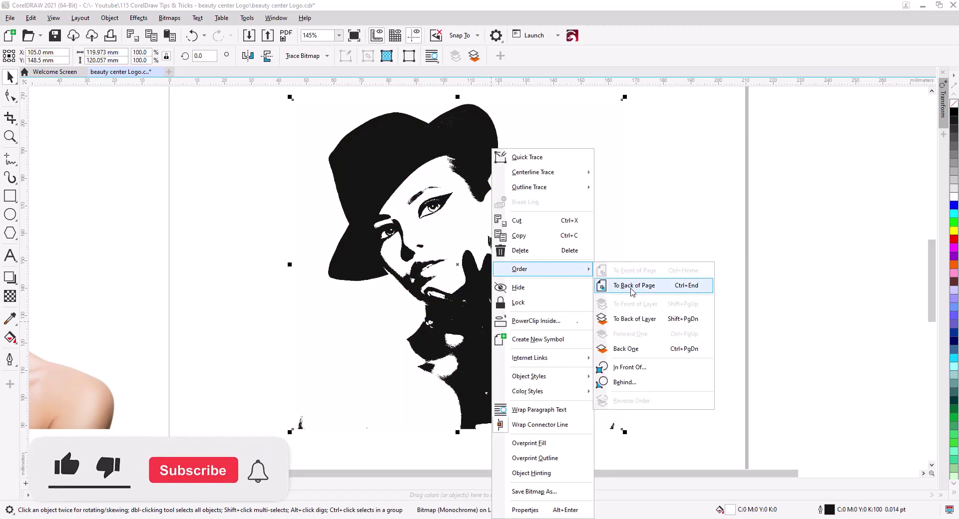
left_click(632, 288)
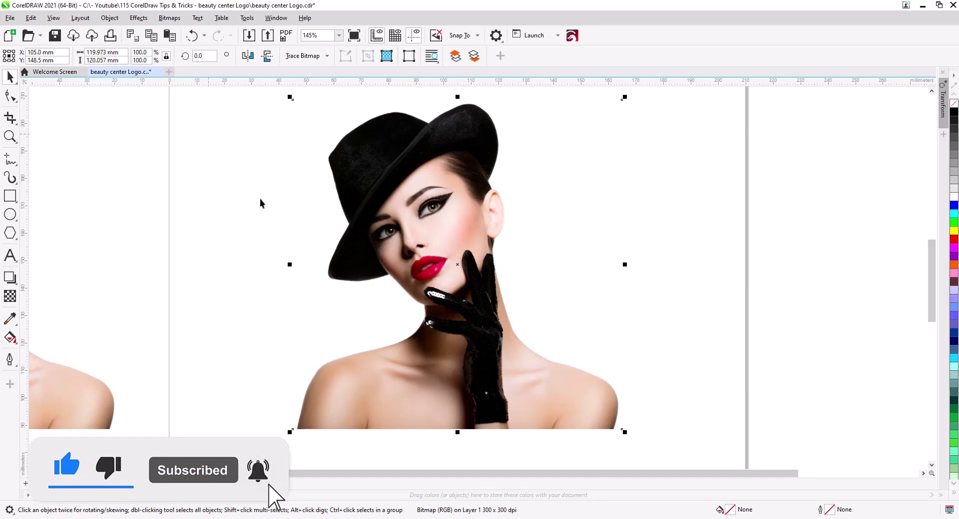
- Convert the color portrait photo on the page to 1-bit black and white using Line Art with a threshold of 76
left_click(170, 19)
mouse_move(197, 134)
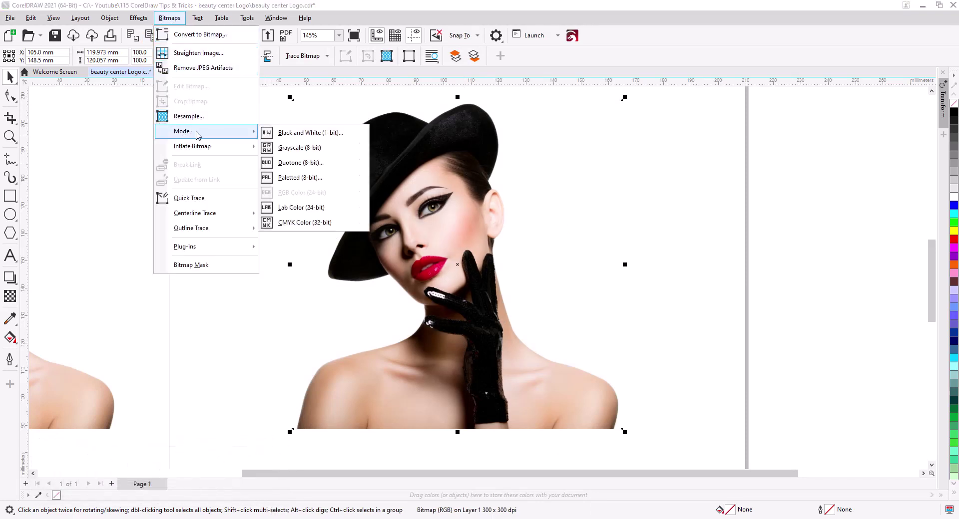
left_click(295, 133)
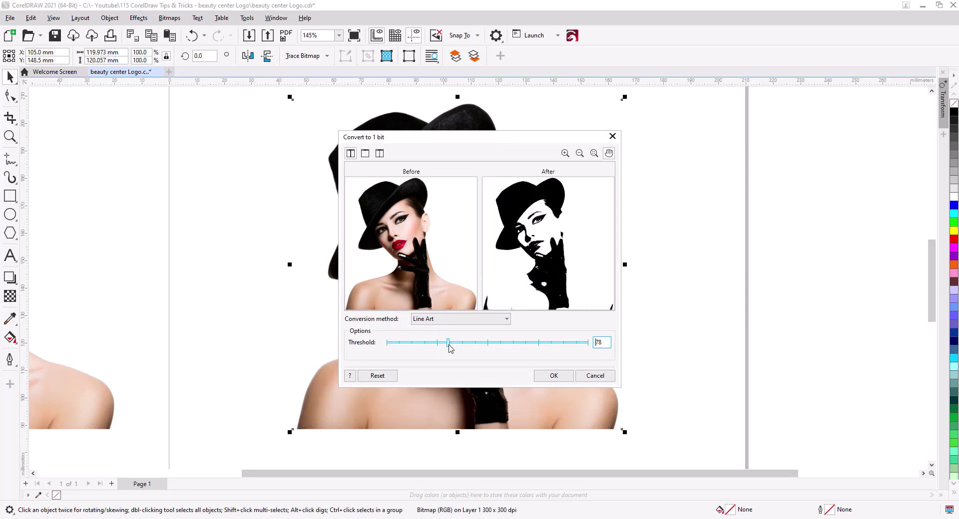
scroll(550, 261, "up", 5)
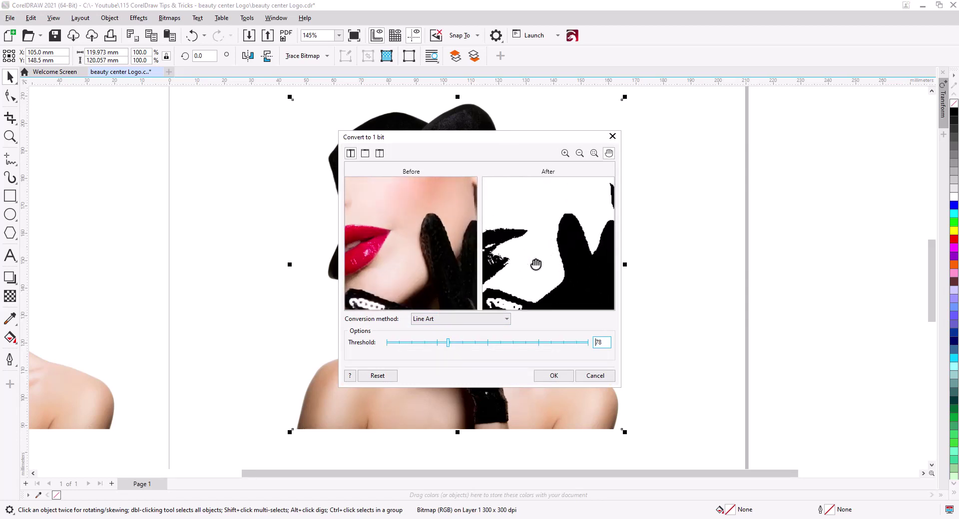
mouse_move(593, 264)
left_mouse_down()
mouse_move(590, 248)
mouse_move(591, 257)
left_mouse_up()
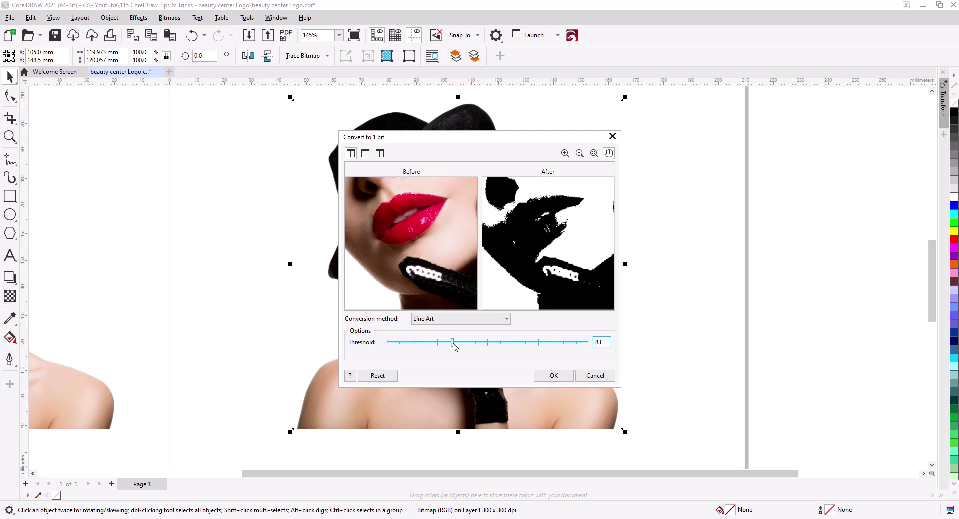
left_click_drag(452, 343, 448, 344)
scroll(534, 275, "up", 10)
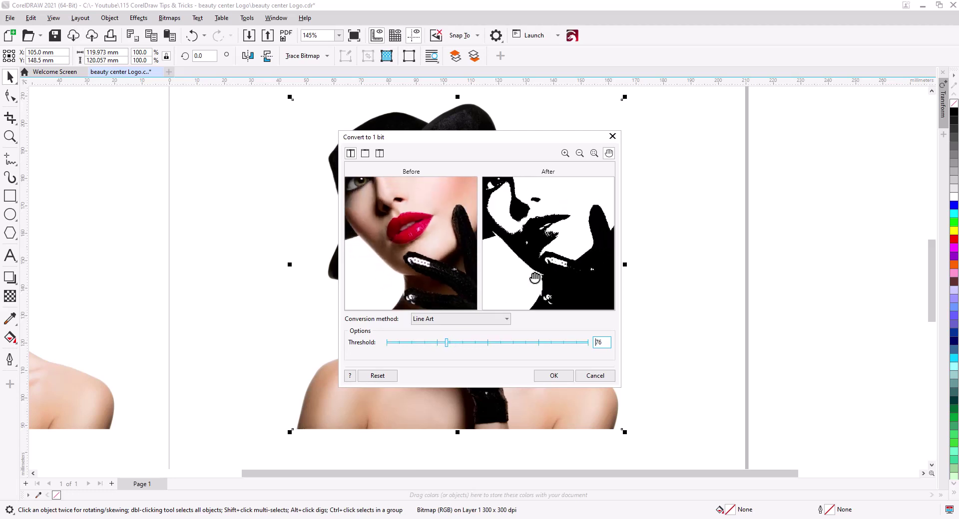
scroll(535, 275, "down", 5)
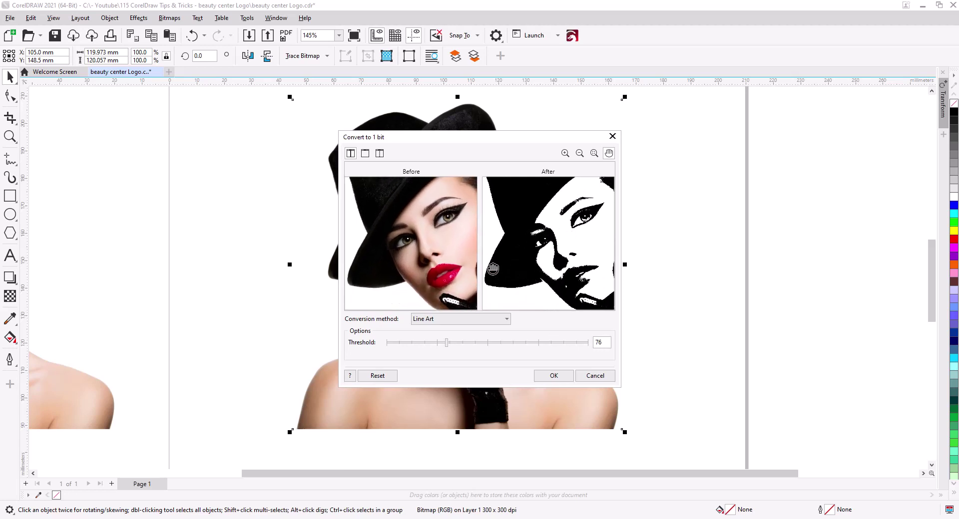
left_click_drag(540, 219, 524, 284)
left_click_drag(575, 242, 544, 203)
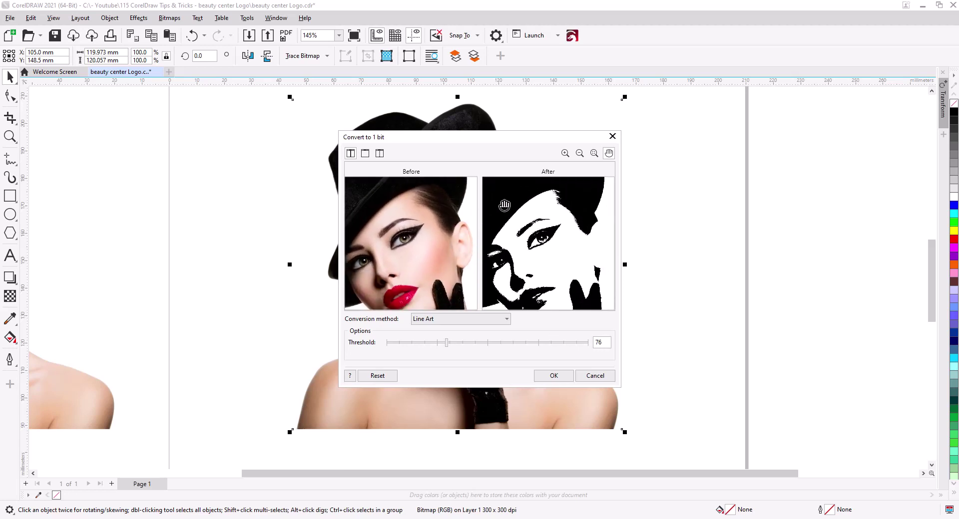
left_click(554, 377)
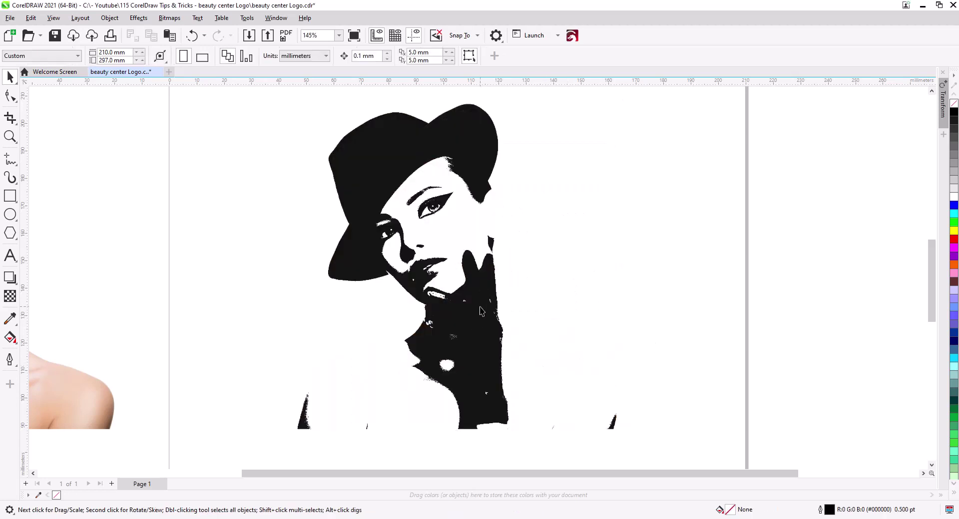
- Convert the black-and-white portrait to a 300 dpi Grayscale (8-bit) bitmap with anti-aliasing and transparent background
scroll(432, 226, "up", 5)
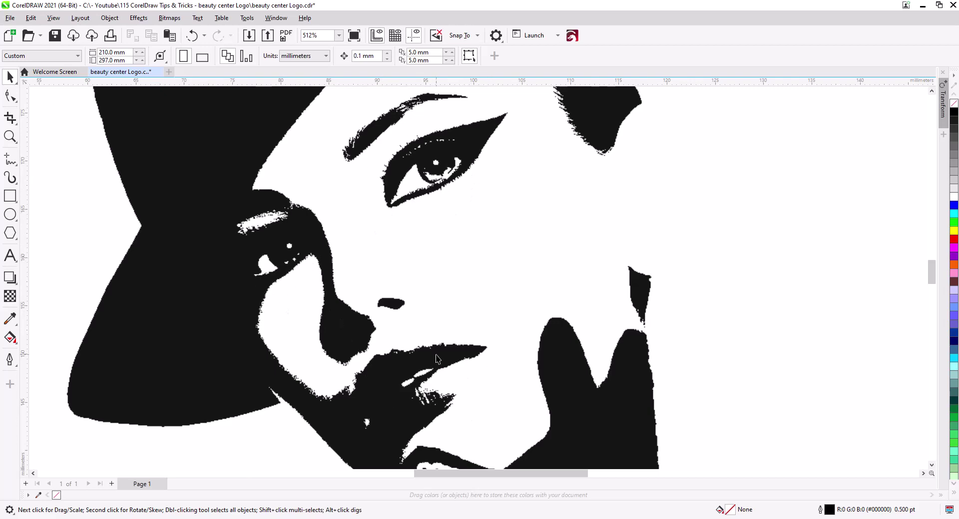
left_click(442, 321)
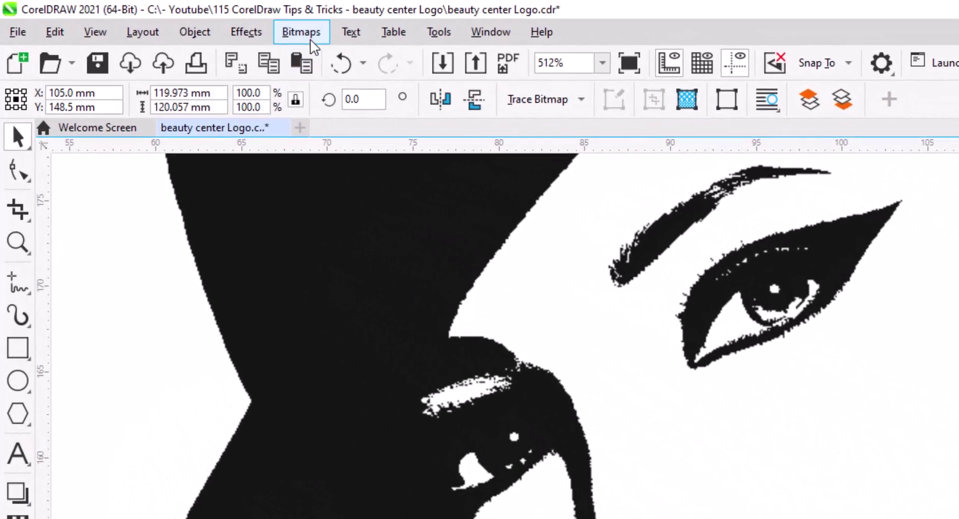
left_click(169, 18)
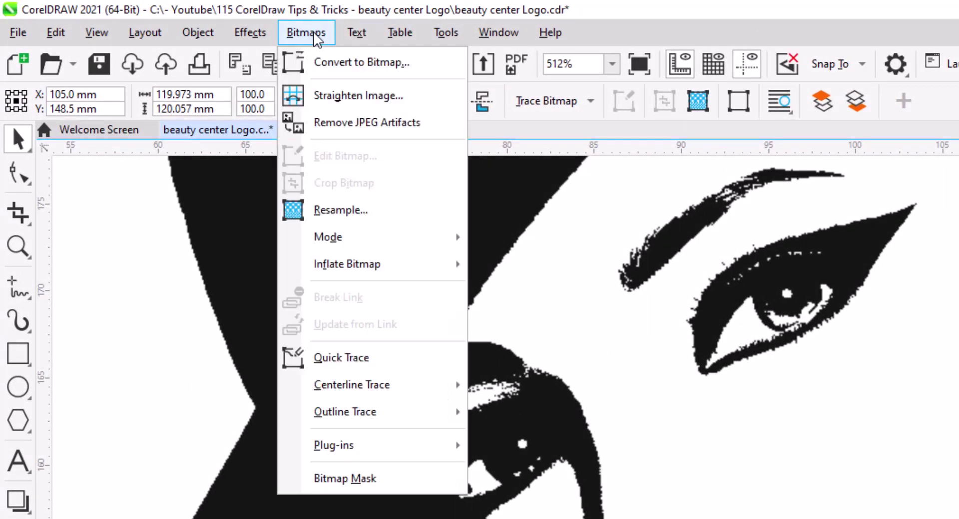
left_click(344, 63)
left_click(539, 231)
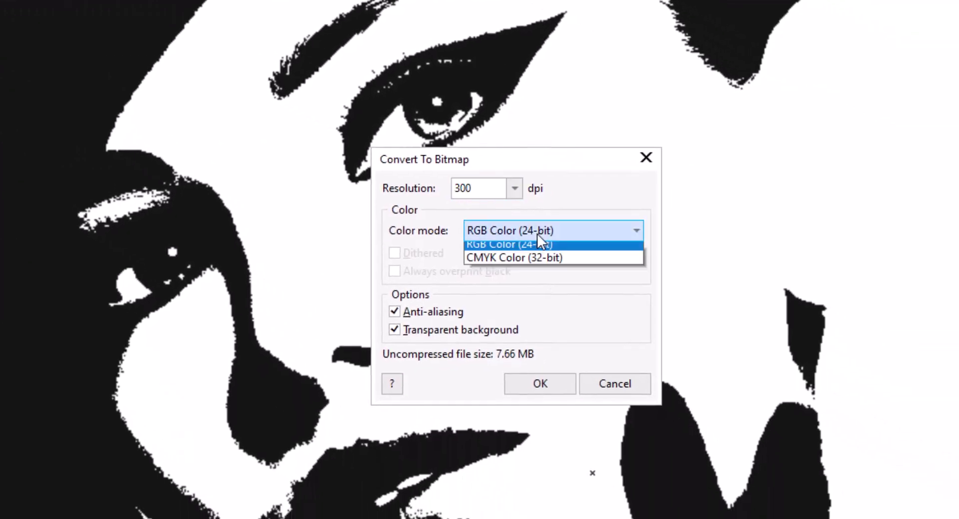
left_click(530, 274)
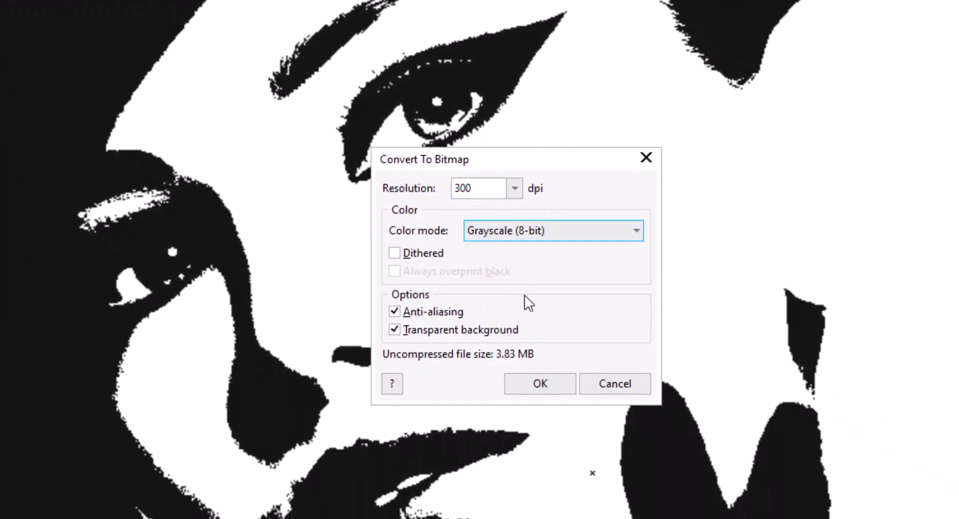
left_click(540, 384)
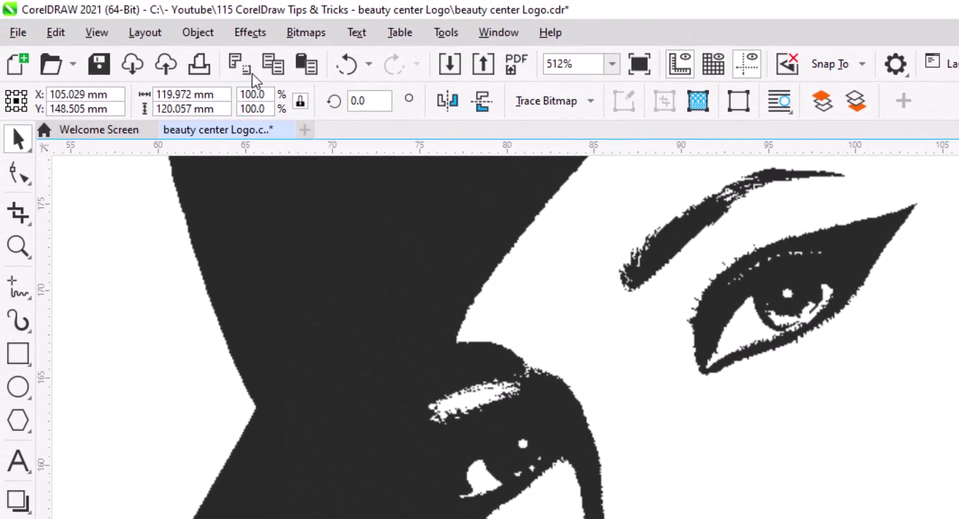
- Reset the Brightness/Contrast/Intensity values and adjust the portrait with brightness -11, contrast 100 and intensity 0
left_click(250, 33)
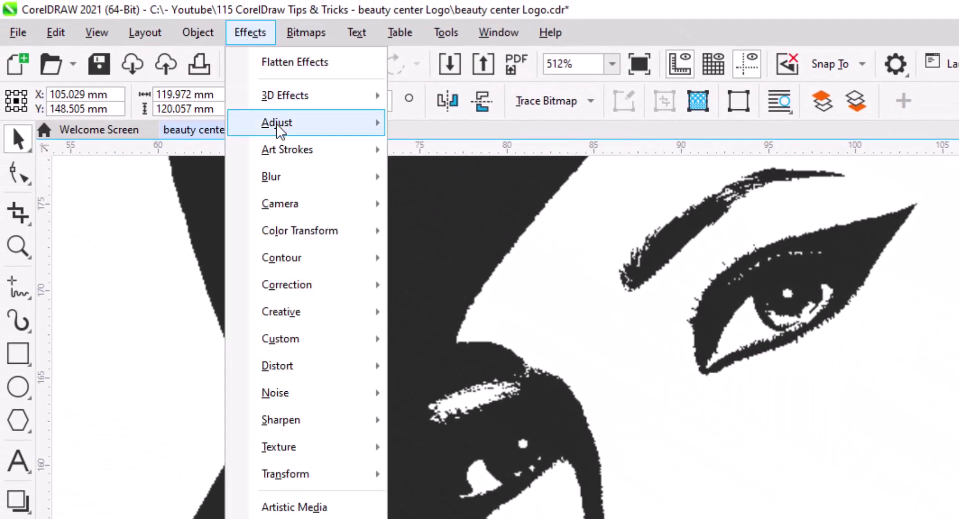
mouse_move(285, 129)
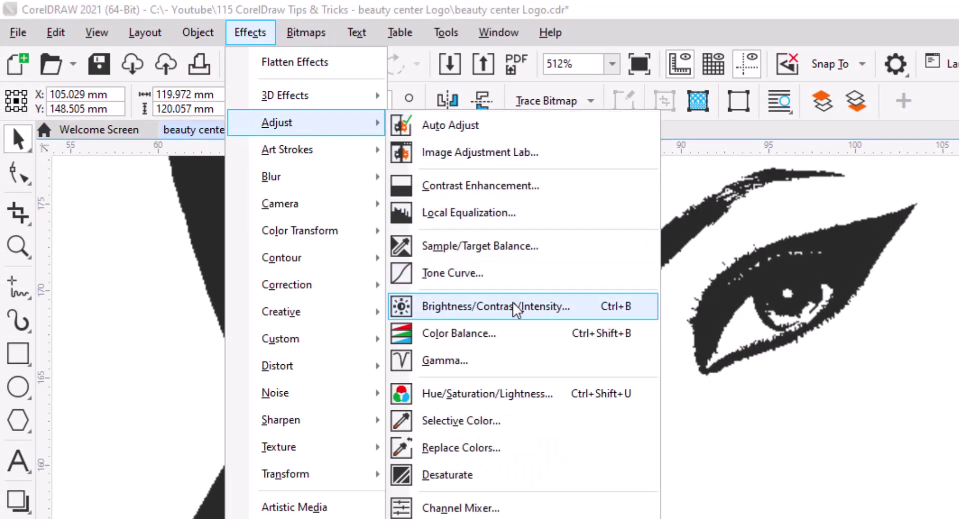
left_click(513, 306)
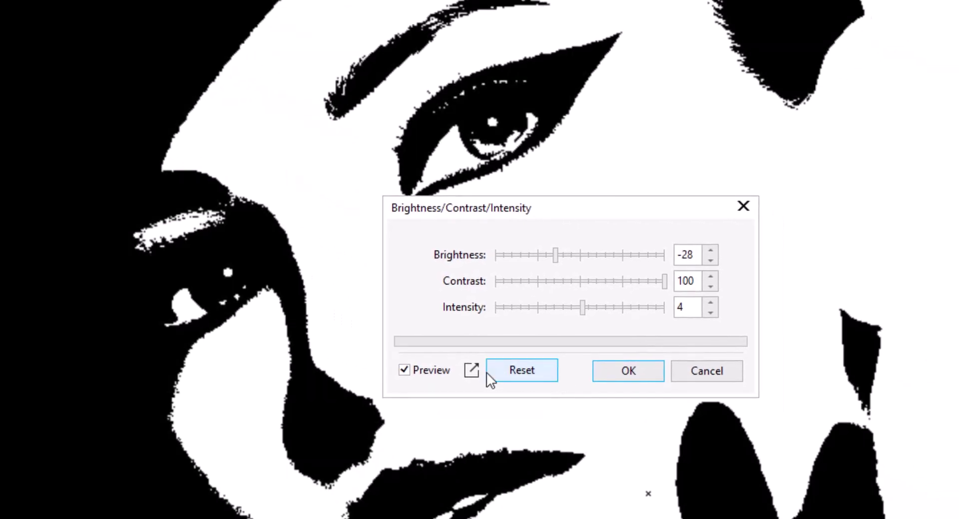
left_click(530, 372)
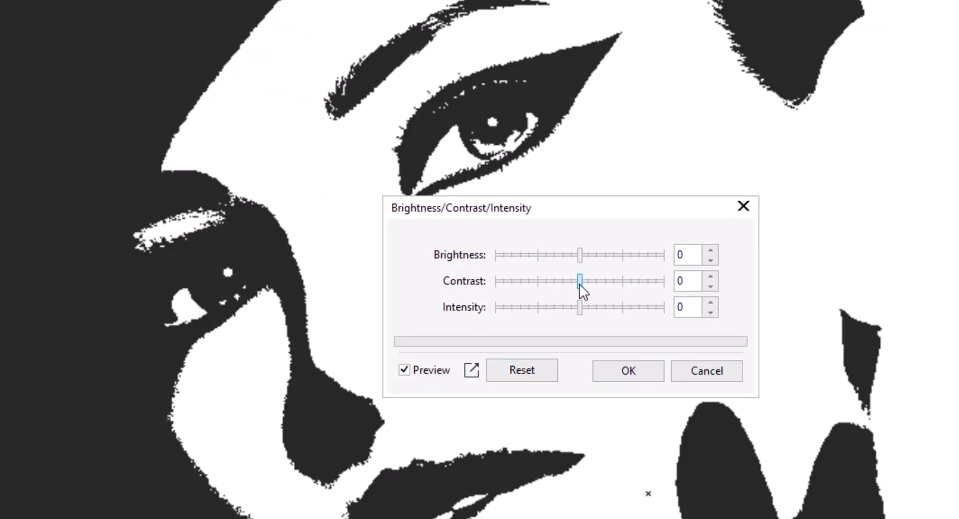
left_click_drag(671, 286, 670, 289)
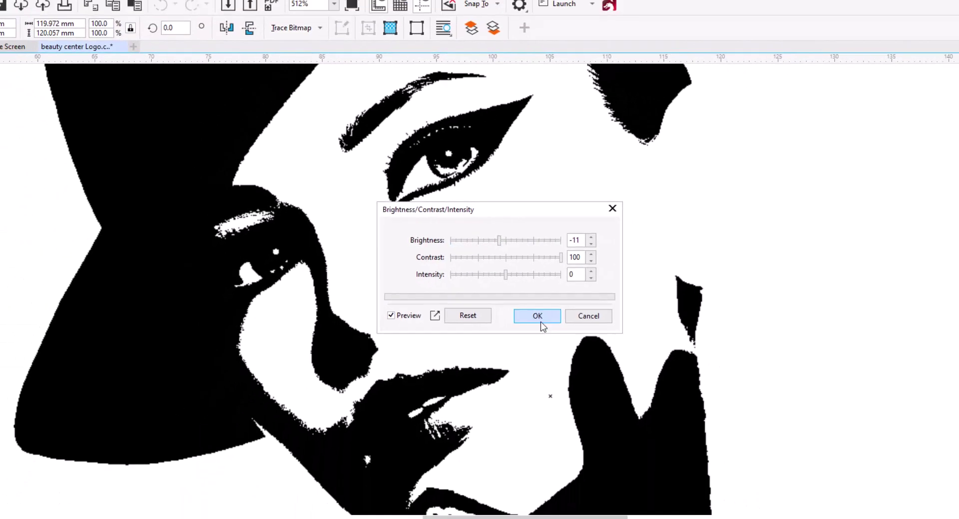
left_click(644, 369)
- Start an outline trace of the grayscale portrait bitmap using the Detailed logo image type
scroll(477, 280, "down", 3)
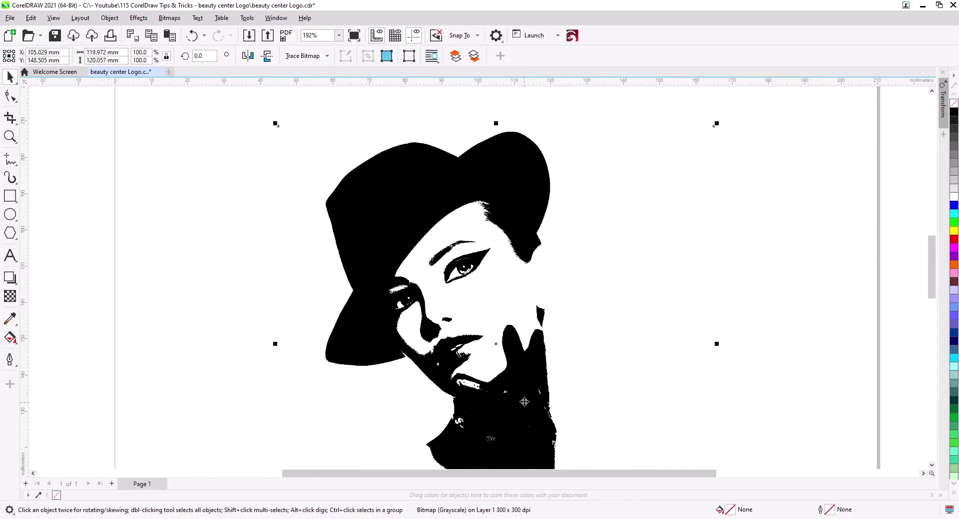
right_click(514, 385)
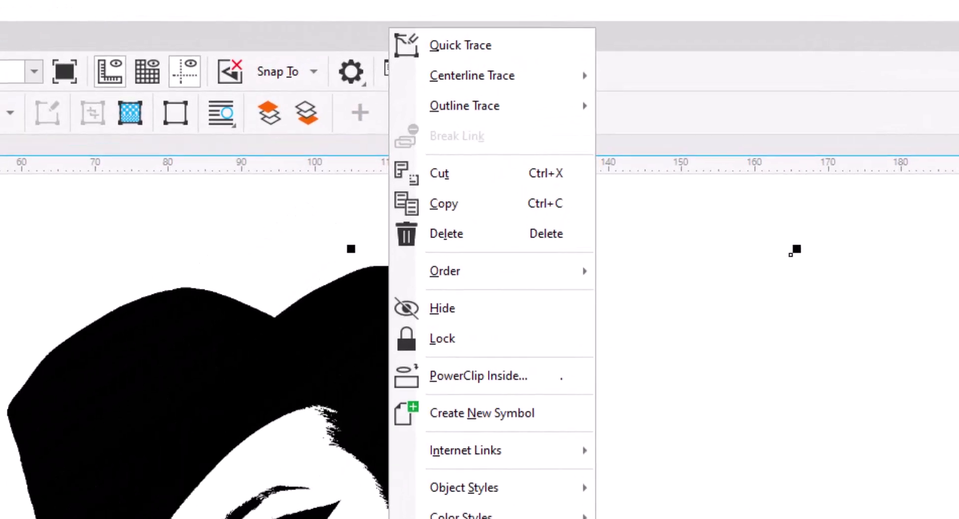
mouse_move(535, 110)
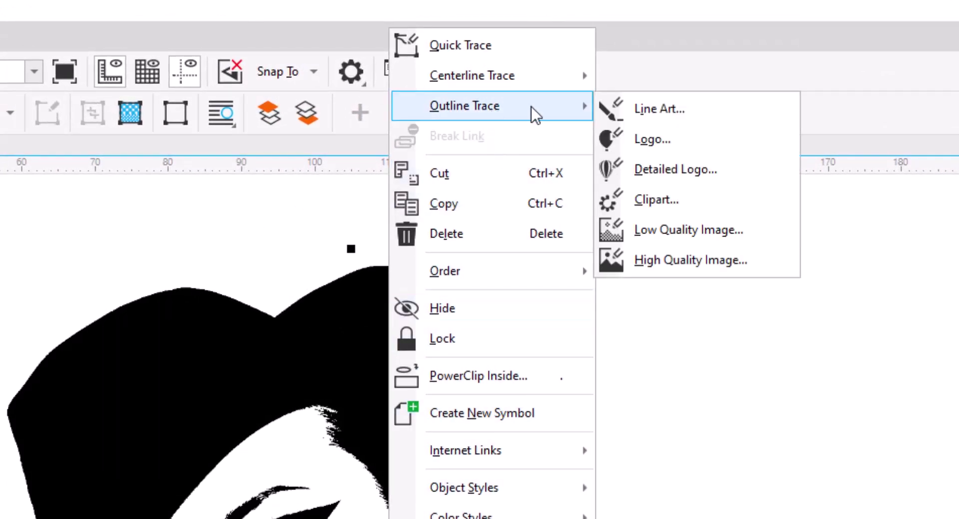
left_click(676, 171)
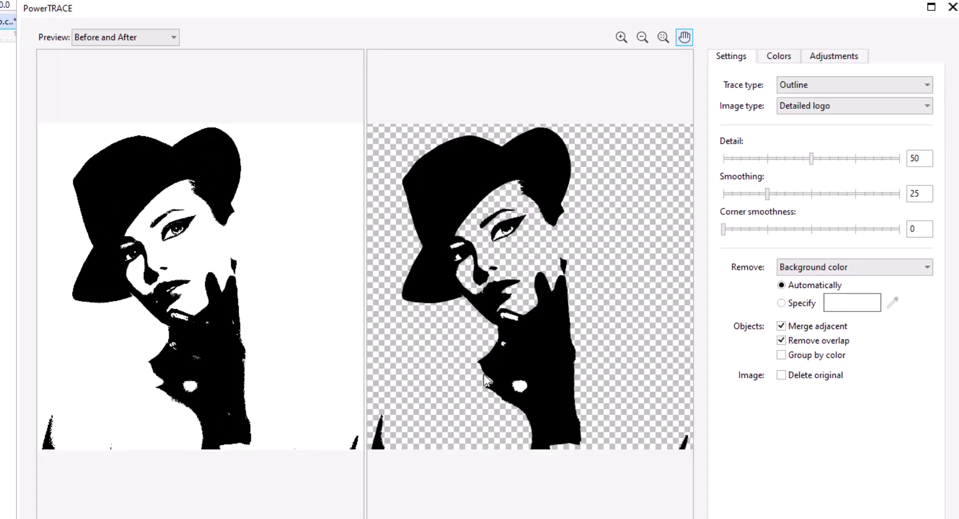
- Examine the traced hat, eyes, hairline and glove in the before-and-after preview
scroll(521, 262, "up", 3)
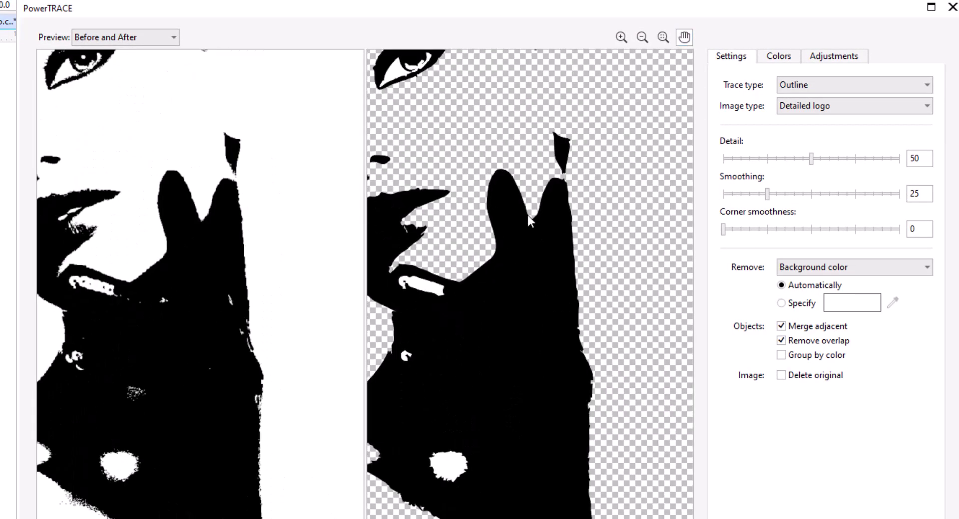
left_click_drag(420, 80, 563, 303)
scroll(571, 306, "up", 1)
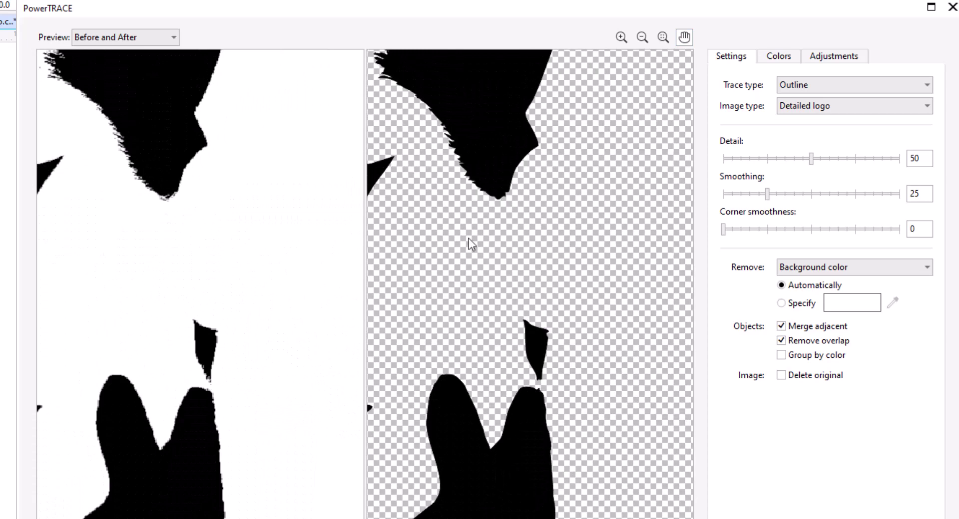
left_click_drag(353, 224, 583, 357)
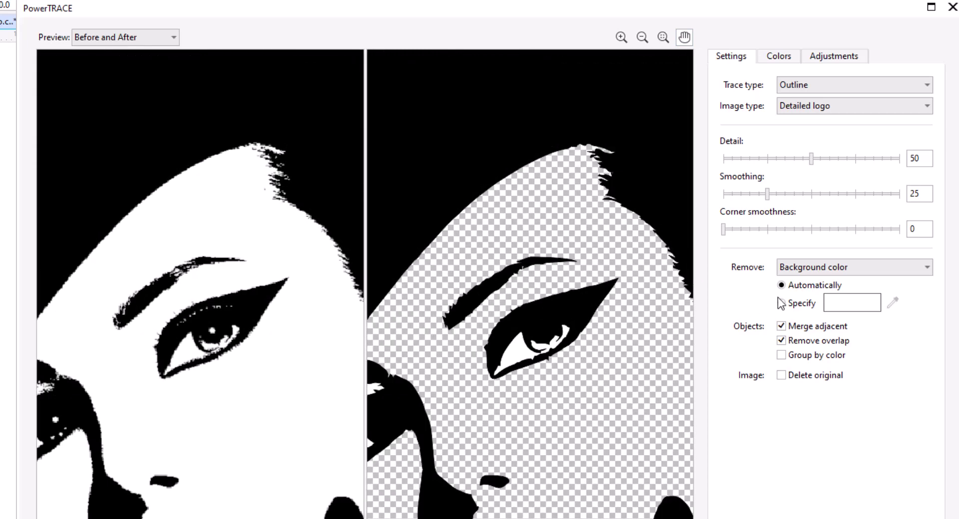
scroll(610, 332, "down", 1)
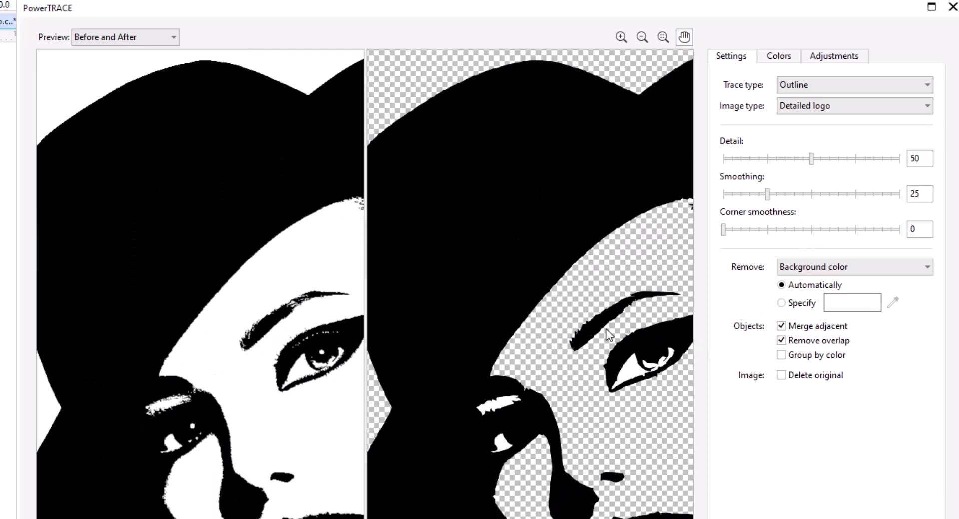
left_click_drag(609, 332, 452, 140)
mouse_move(573, 376)
left_mouse_down()
mouse_move(608, 307)
mouse_move(634, 334)
mouse_move(630, 386)
mouse_move(594, 448)
mouse_move(575, 363)
left_mouse_up()
scroll(575, 364, "down", 1)
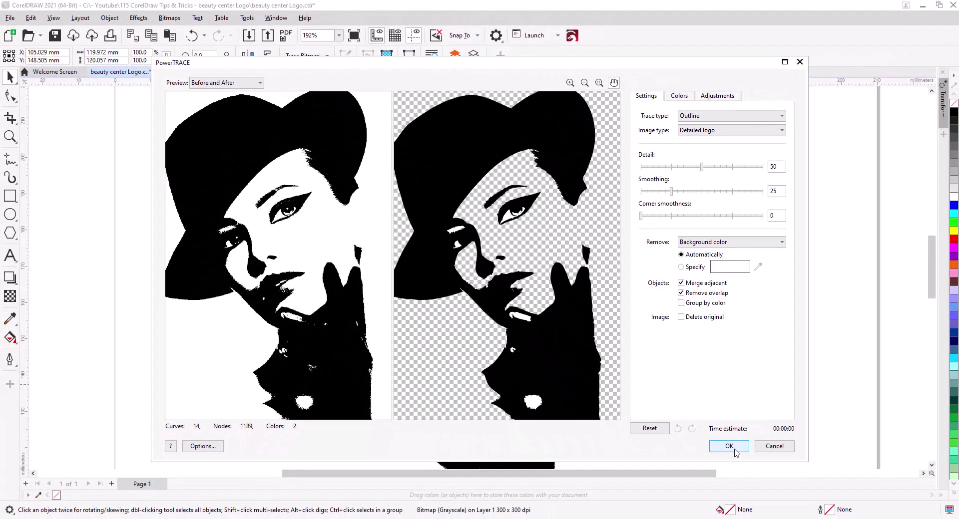
- Apply the trace, keeping the original image, and move the source bitmap off the page to the right of it
left_click(730, 451)
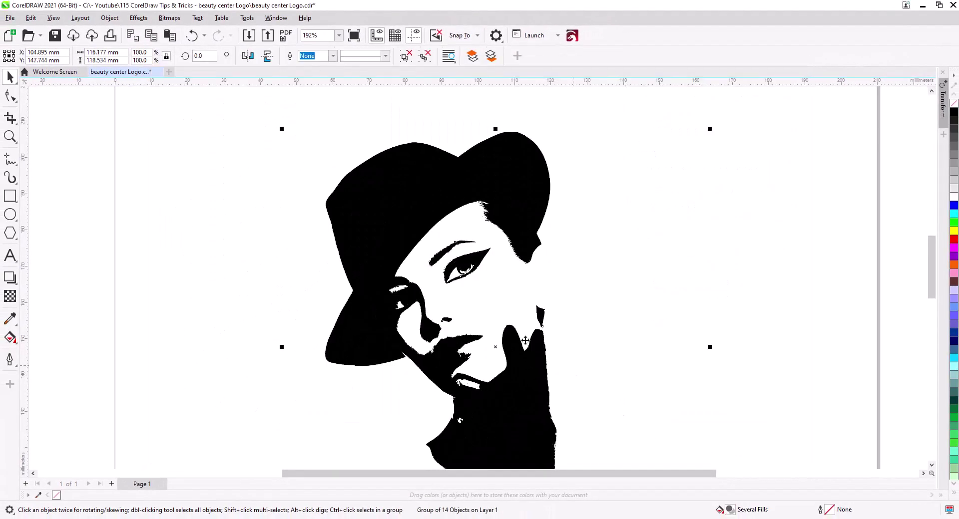
scroll(483, 321, "down", 1)
left_click_drag(497, 344, 398, 279)
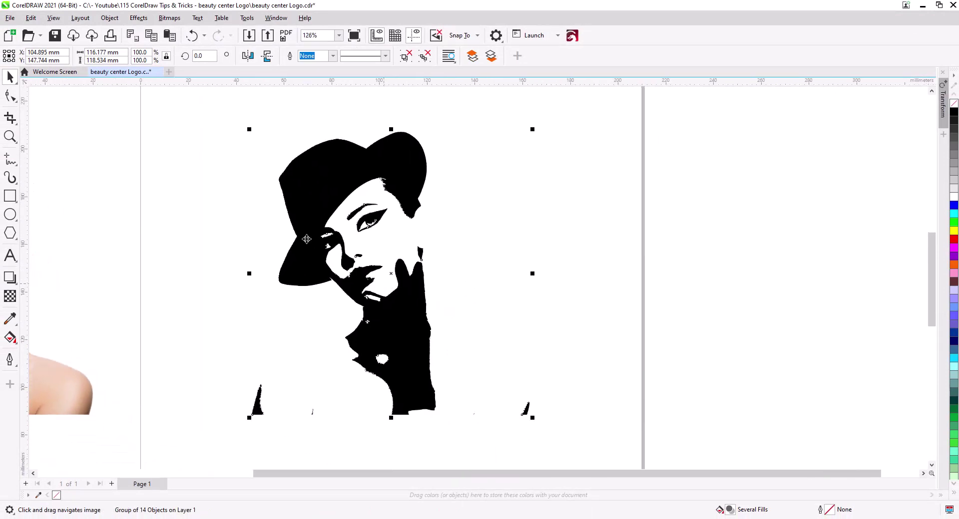
scroll(320, 214, "up", 2)
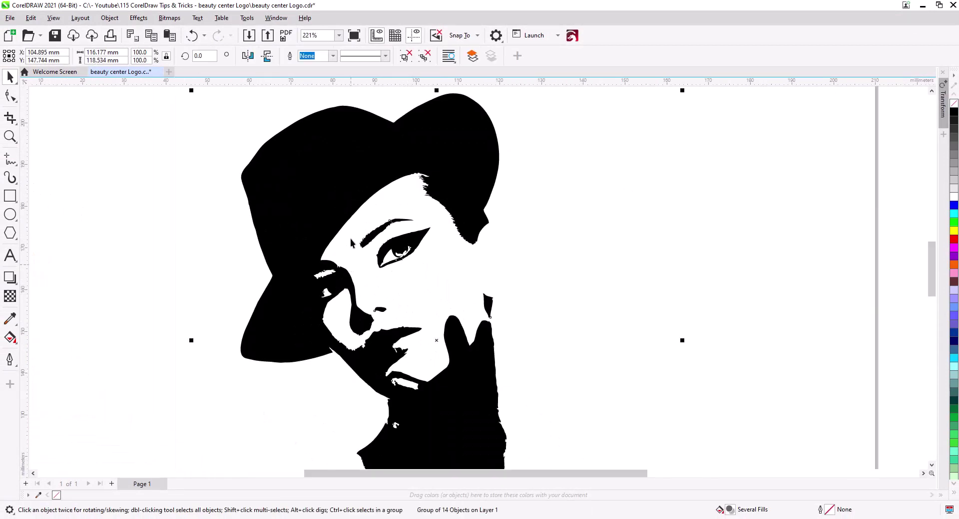
scroll(352, 243, "down", 1)
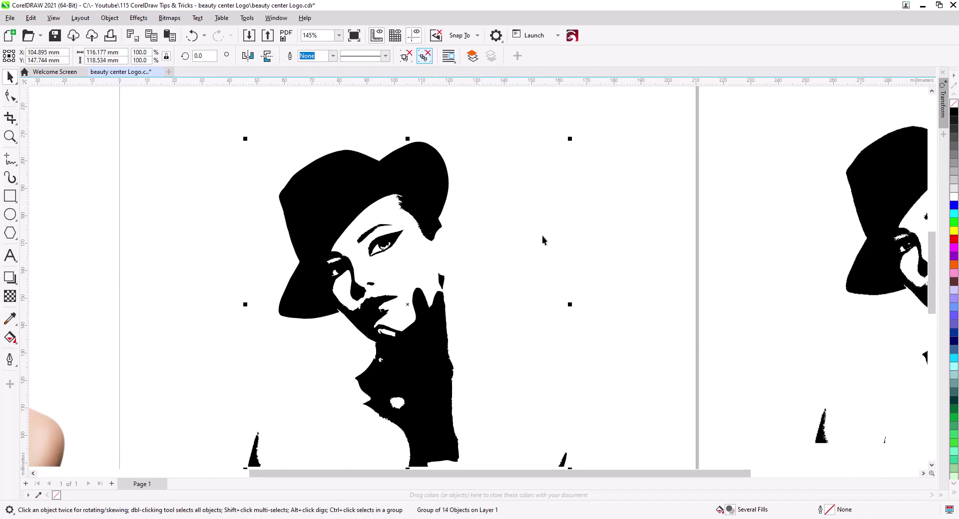
- Ungroup the traced portrait and delete the stray shapes at its lower corners
key("ctrl+u")
left_click(559, 343)
left_click_drag(558, 349, 547, 229)
left_click_drag(591, 384, 521, 321)
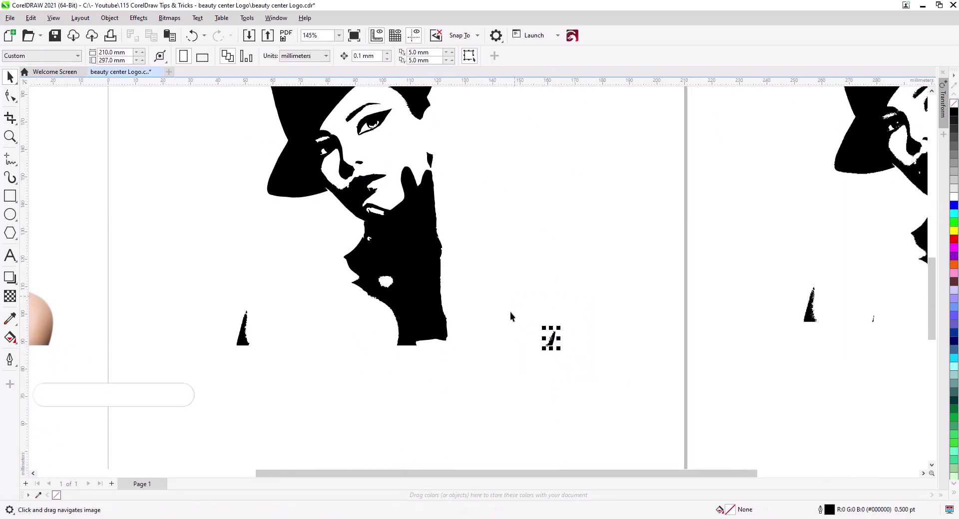
key("Delete")
left_click_drag(289, 385, 205, 300)
key("Delete")
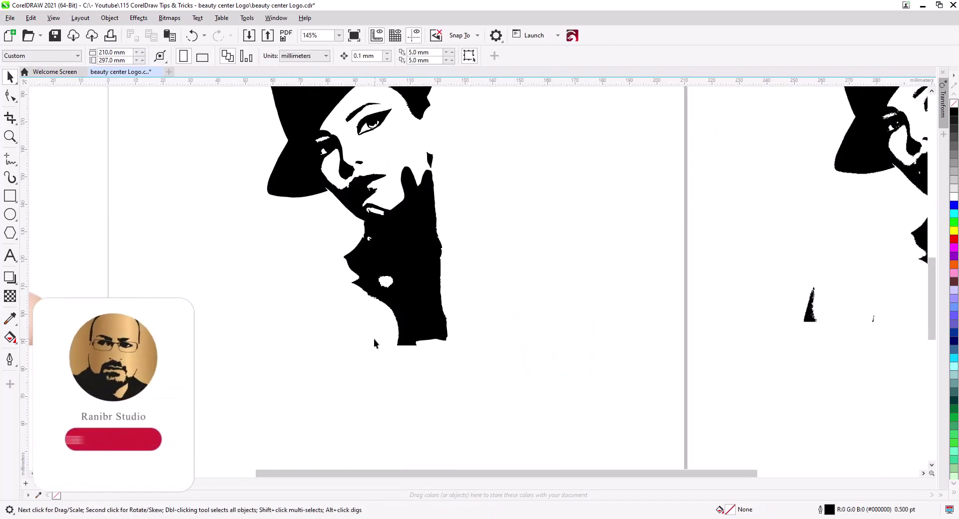
- Isolate the black pieces of the traced portrait and combine them into a single curve
left_click_drag(450, 368, 332, 225)
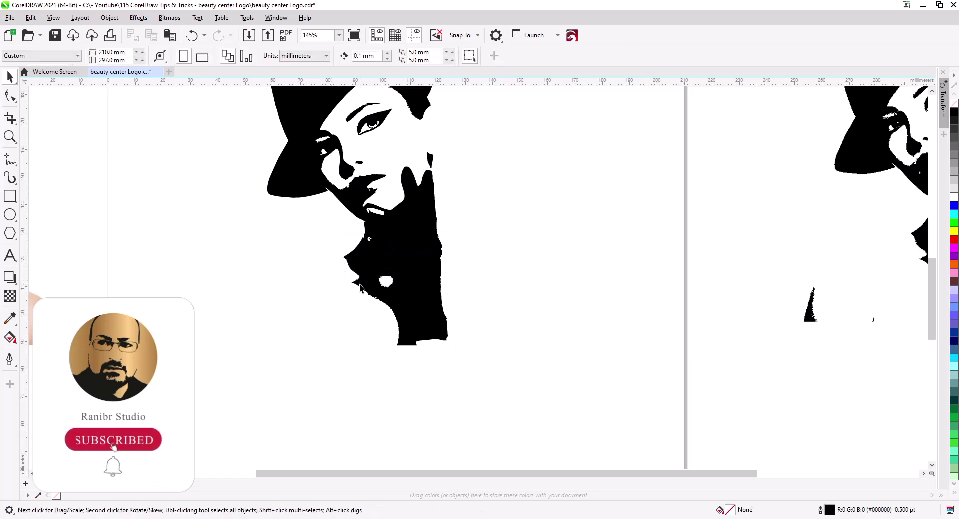
left_click_drag(494, 261, 353, 187)
left_click_drag(465, 129, 448, 301)
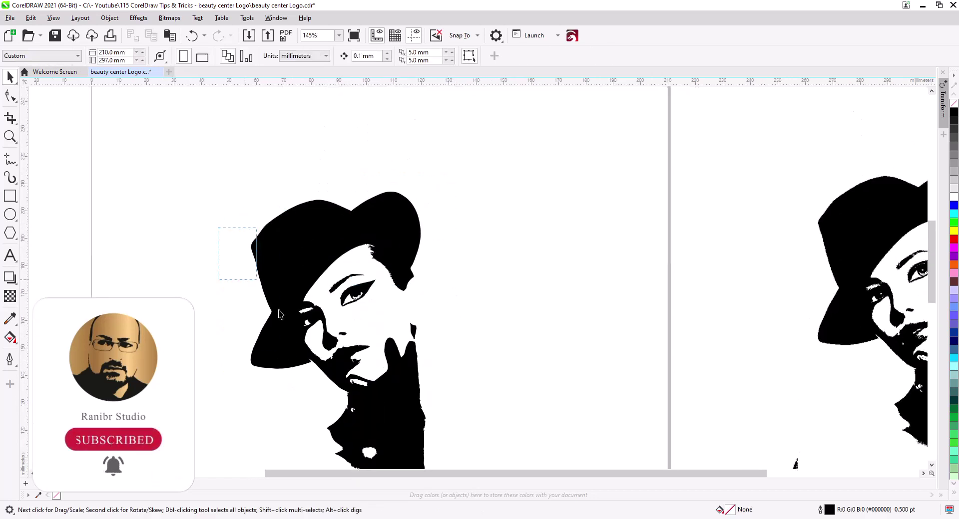
scroll(358, 307, "up", 5)
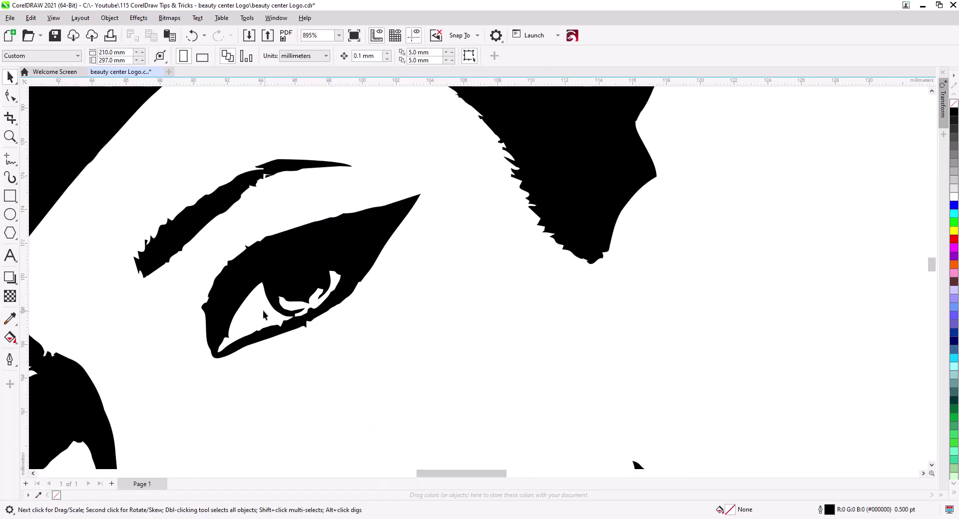
left_click(242, 271)
left_click(359, 320)
scroll(425, 290, "down", 3)
left_click_drag(432, 302, 509, 236)
scroll(510, 235, "down", 1)
scroll(430, 356, "down", 1)
left_click_drag(508, 403, 511, 336)
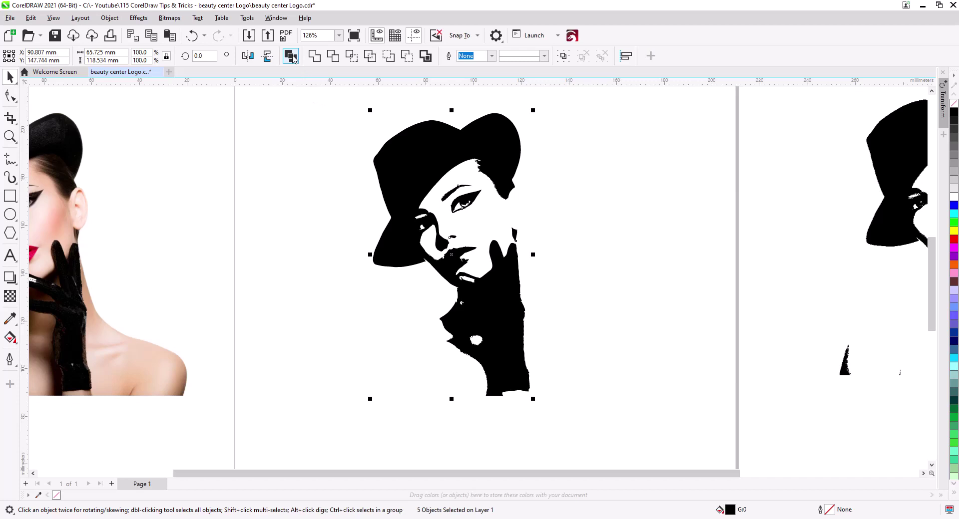
left_click(292, 56)
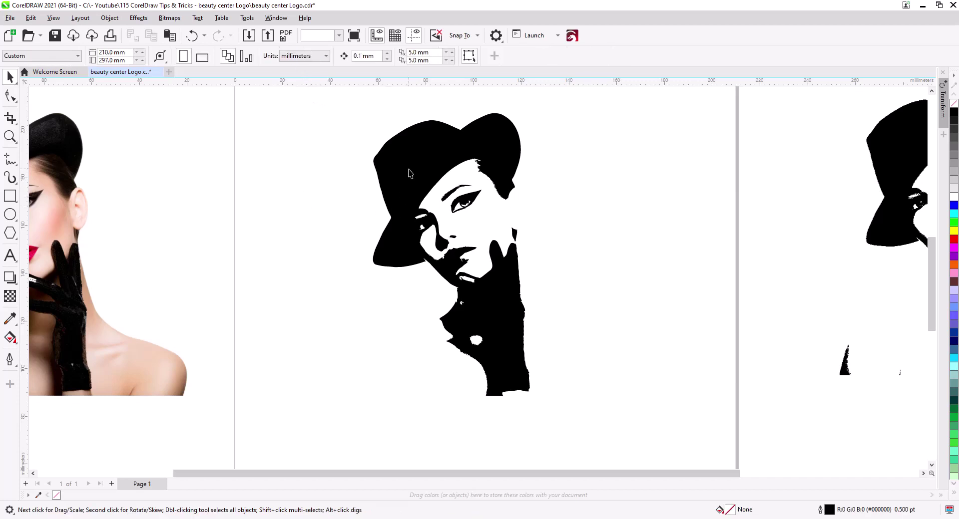
- Select the combined portrait curve for node editing and reduce its nodes automatically
scroll(413, 171, "up", 4)
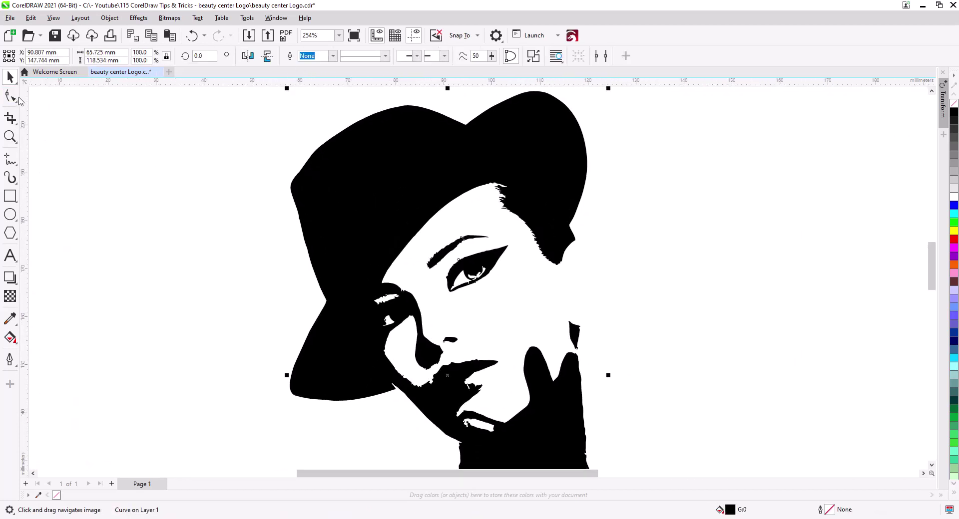
left_click(12, 99)
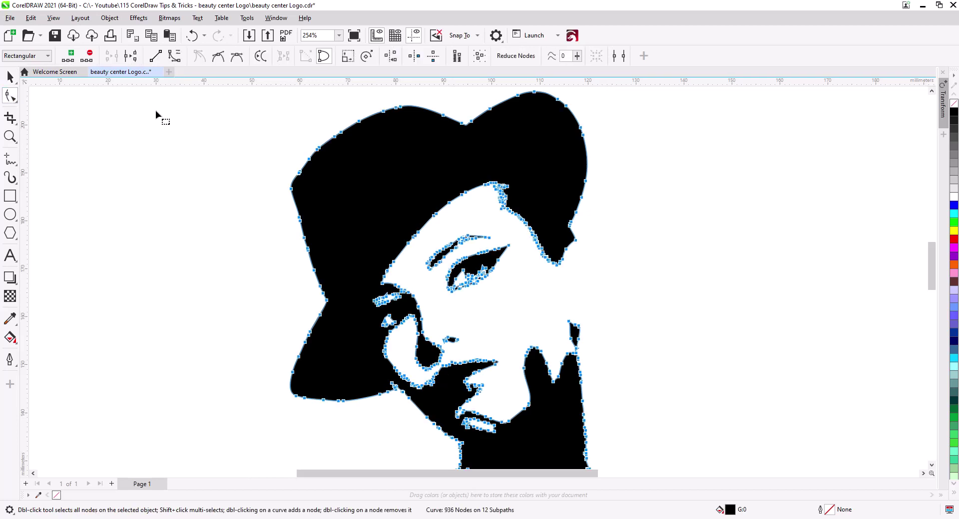
left_click(523, 56)
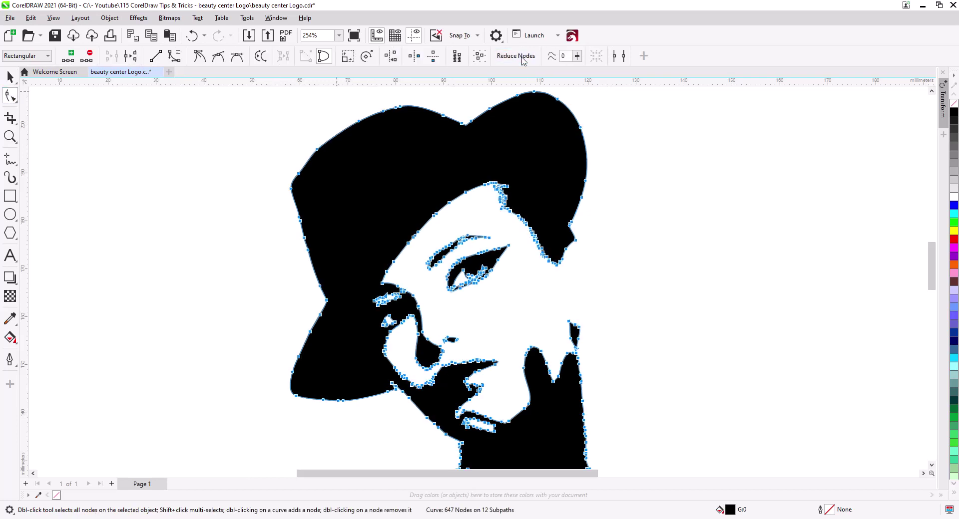
left_click(353, 174)
- Delete the surplus nodes along the inner hat edge above the forehead to smooth that curve
scroll(353, 164, "up", 2)
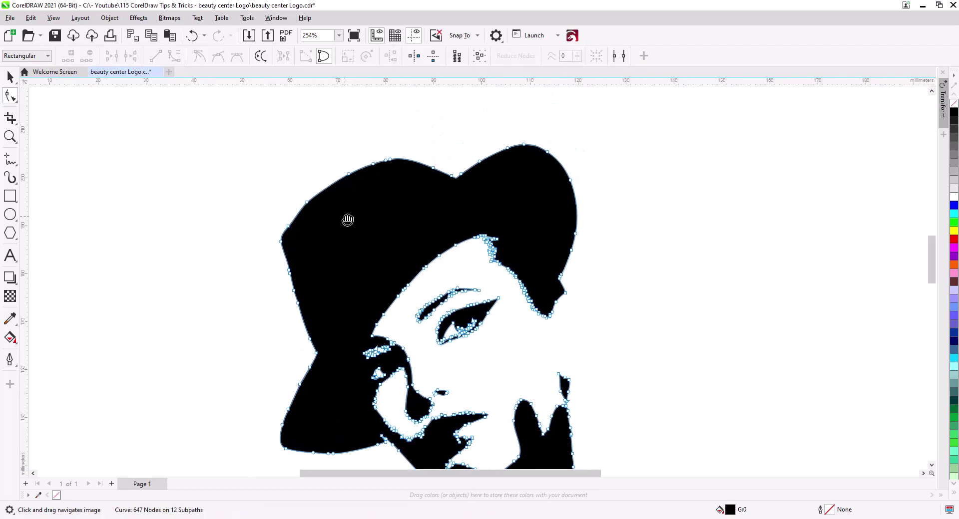
scroll(410, 220, "down", 1)
scroll(398, 212, "up", 4)
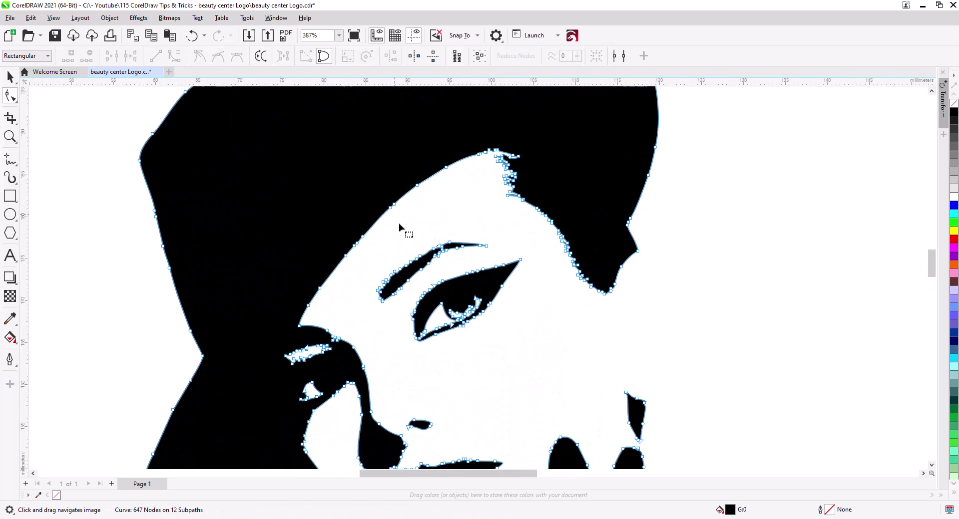
left_click_drag(273, 168, 367, 295)
key("Delete")
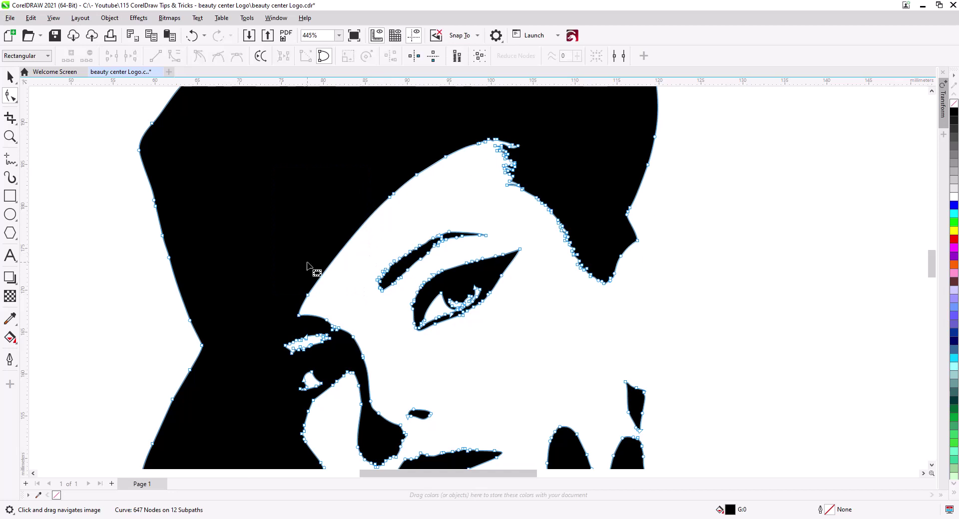
left_click_drag(303, 265, 326, 301)
left_click_drag(365, 143, 455, 202)
key("Delete")
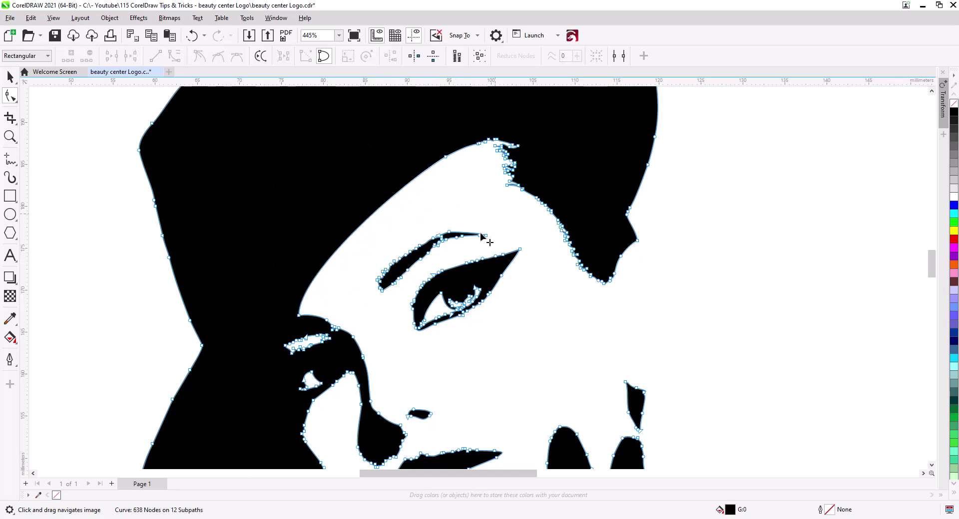
scroll(454, 250, "up", 6)
key("Delete")
- Delete the surplus nodes along the hat's right outer edge, down to where it meets the hair
left_click_drag(499, 313, 513, 458)
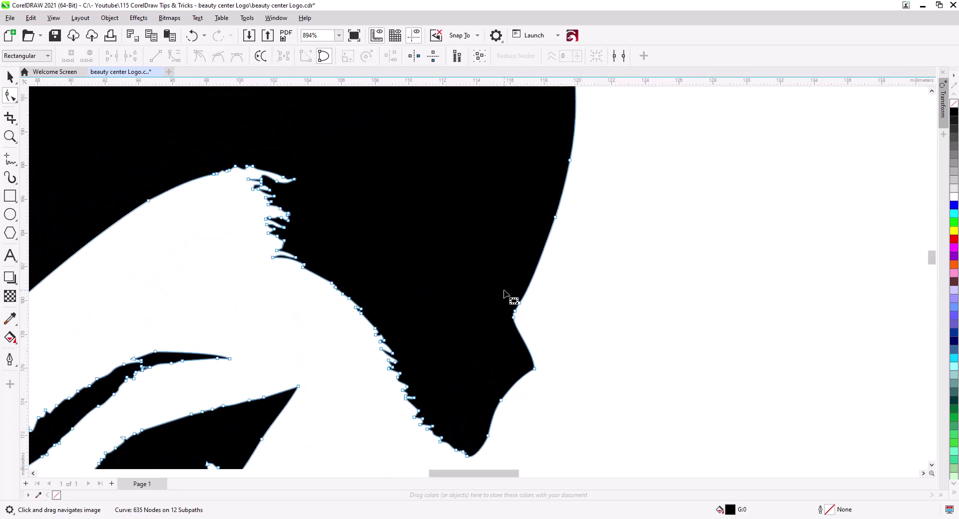
left_click_drag(505, 294, 528, 313)
key("Delete")
left_click_drag(582, 238, 527, 371)
left_click_drag(502, 279, 533, 340)
key("Delete")
- Delete the surplus nodes on the right lobe of the hat's crown to smooth its outline
left_click_drag(515, 148, 604, 321)
left_click_drag(480, 153, 535, 215)
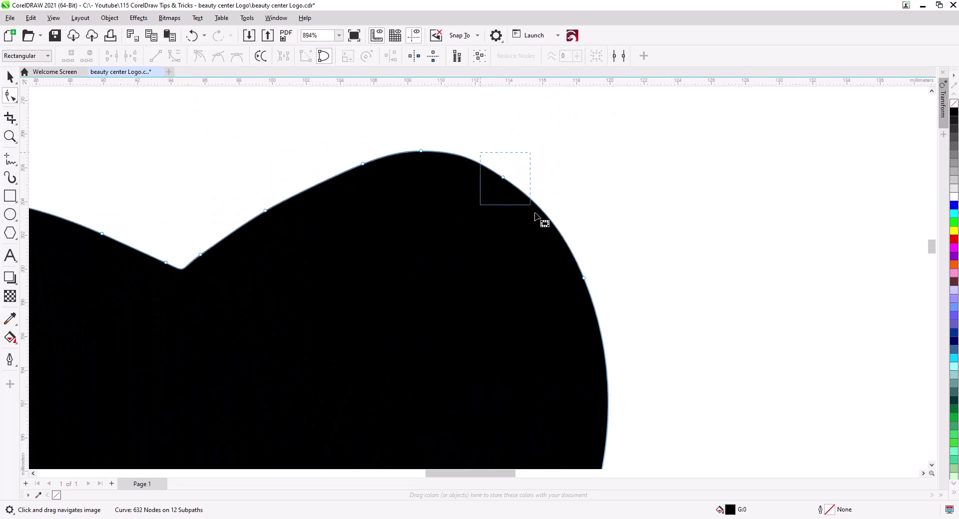
key("Delete")
left_click_drag(252, 169, 295, 250)
key("Delete")
- Delete the surplus nodes along the top and left edge of the hat's left crown
left_click_drag(298, 283, 642, 263)
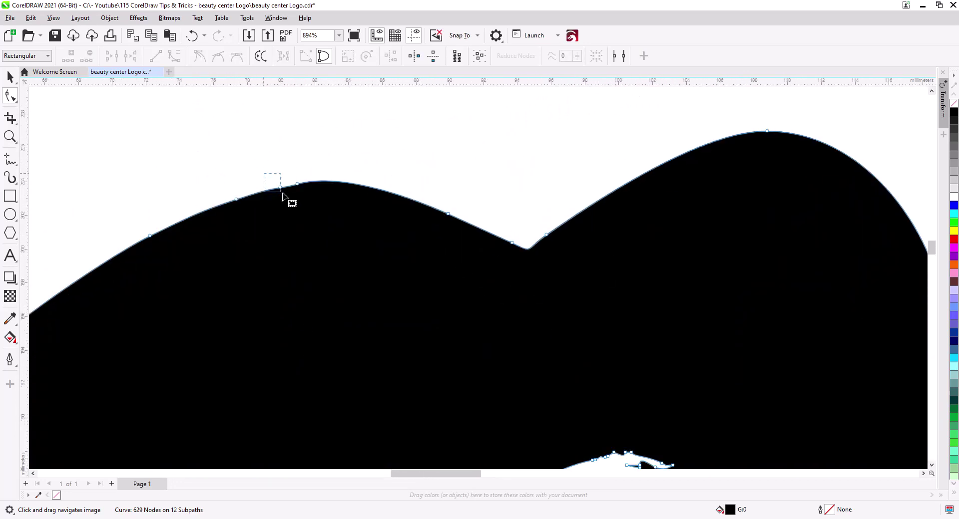
left_click_drag(283, 193, 319, 238)
key("Delete")
left_click_drag(325, 268, 387, 212)
left_click_drag(328, 247, 562, 202)
left_click_drag(433, 328, 483, 111)
left_click_drag(288, 207, 369, 294)
key("Delete")
- Delete the surplus nodes down the hat's left side and around the lower brim
scroll(409, 376, "down", 2)
left_click_drag(409, 379, 428, 231)
left_click_drag(342, 210, 404, 303)
key("Delete")
left_click_drag(453, 351, 498, 154)
left_click_drag(347, 207, 442, 324)
key("Delete")
left_click_drag(528, 436, 529, 436)
key("Delete")
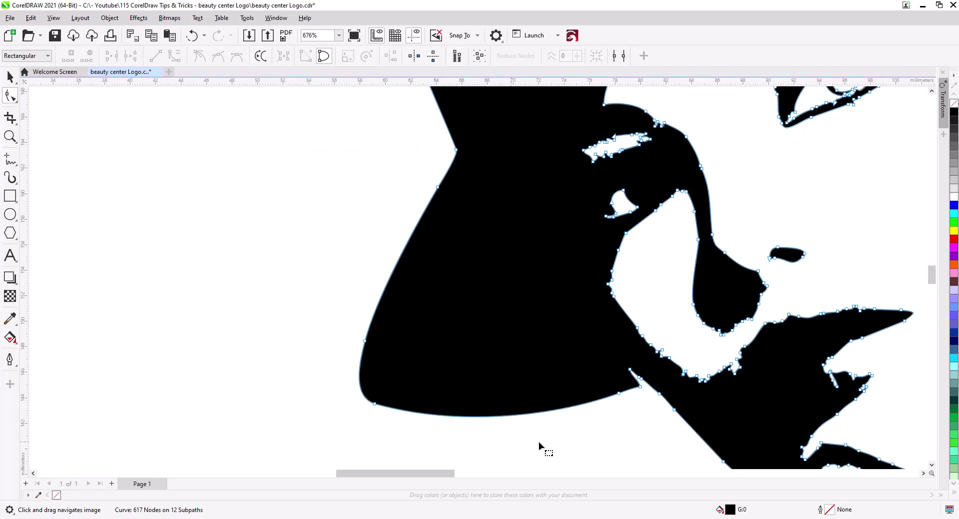
- Delete the surplus nodes along the jawline below the hat brim to smooth it
left_click_drag(647, 453, 388, 397)
scroll(388, 367, "up", 2)
left_click_drag(373, 296, 388, 314)
key("Delete")
left_click_drag(410, 366, 291, 248)
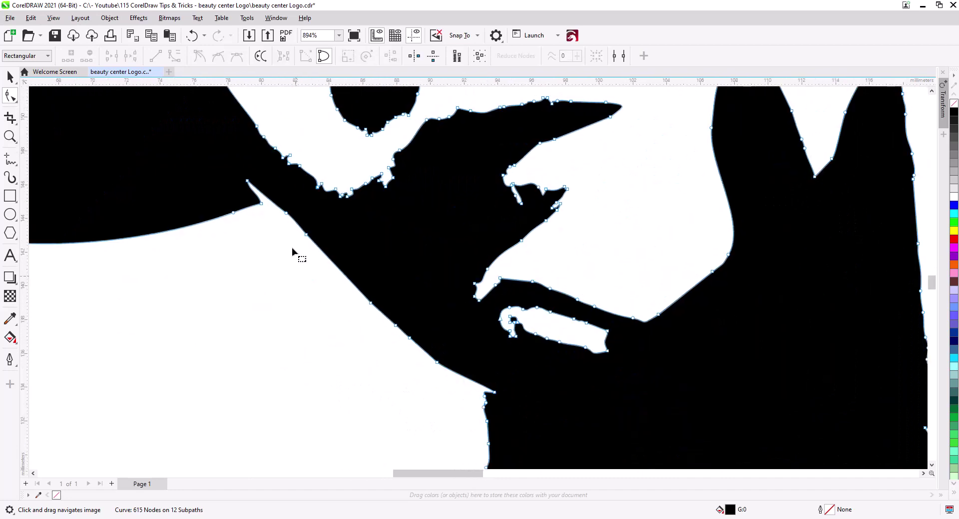
key("Delete")
left_click_drag(359, 283, 356, 287)
left_click_drag(453, 345, 409, 383)
key("Delete")
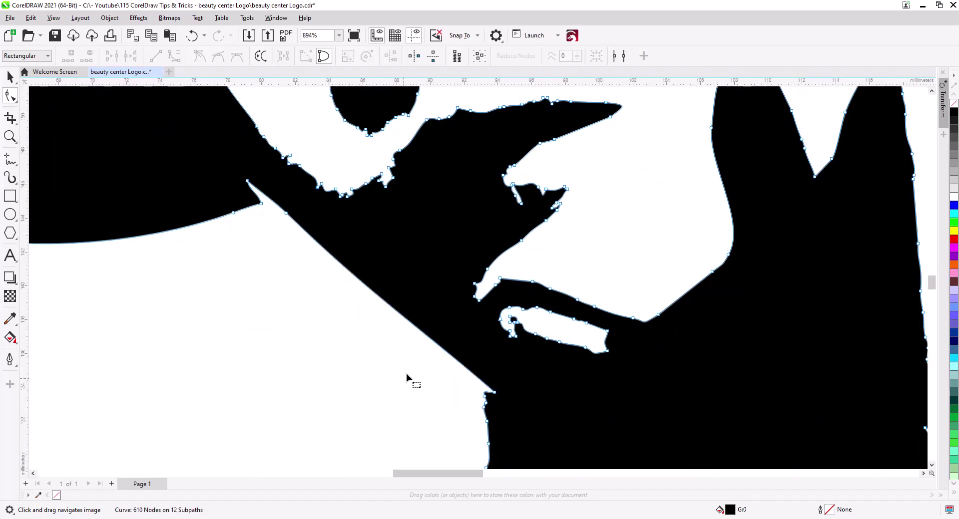
left_click_drag(406, 324, 403, 338)
- Leave node editing and select the color portrait photo beside the page
scroll(404, 362, "down", 4)
left_click_drag(478, 399, 486, 357)
left_click_drag(518, 410, 494, 280)
scroll(417, 364, "down", 3)
scroll(414, 369, "down", 1)
key("space")
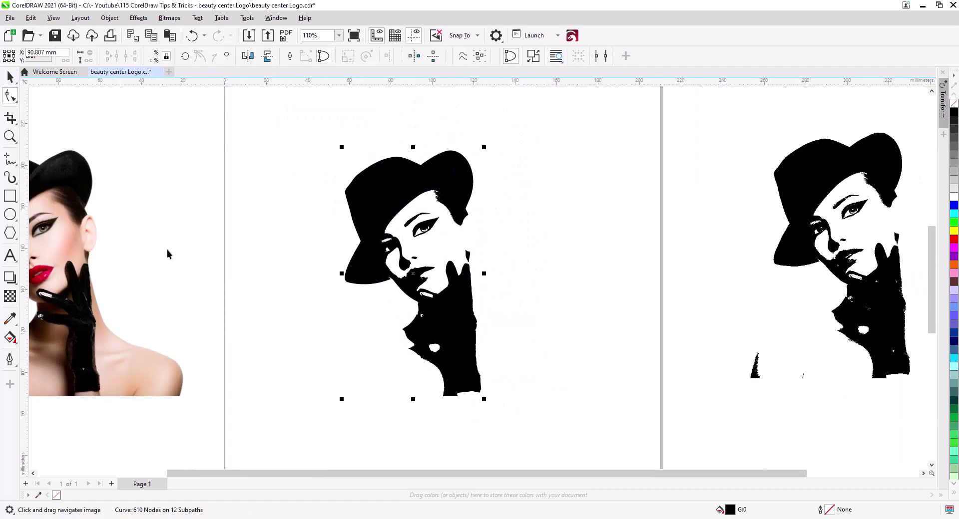
double_click(87, 273)
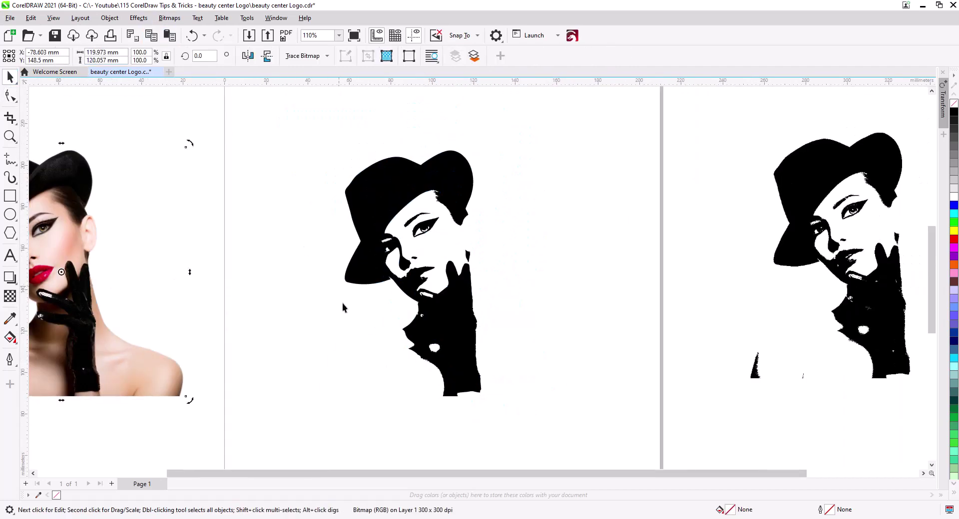
- Center the color portrait photo on the page and send it behind the black tracing
key("p")
right_click(392, 336)
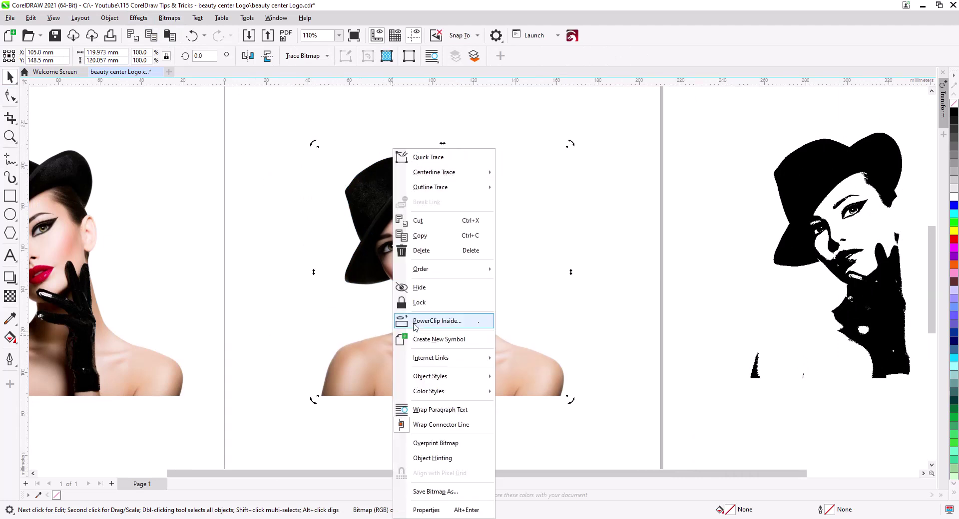
mouse_move(457, 272)
left_click(543, 291)
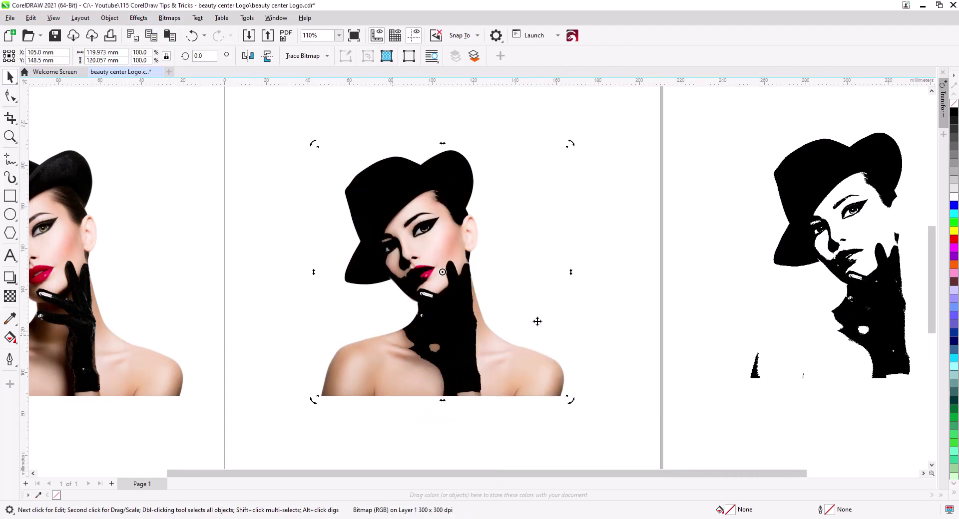
- Give the black tracing a yellow outline and remove its fill
left_click(459, 336)
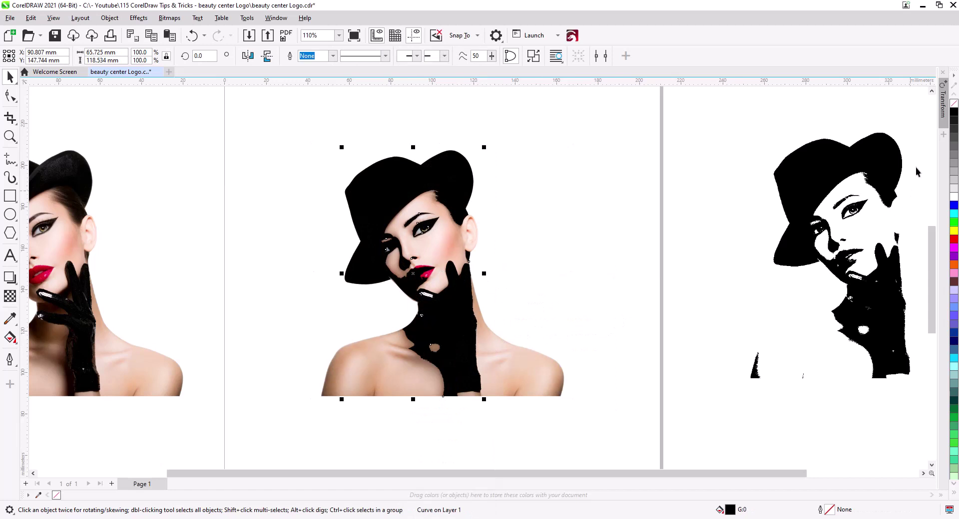
right_click(954, 231)
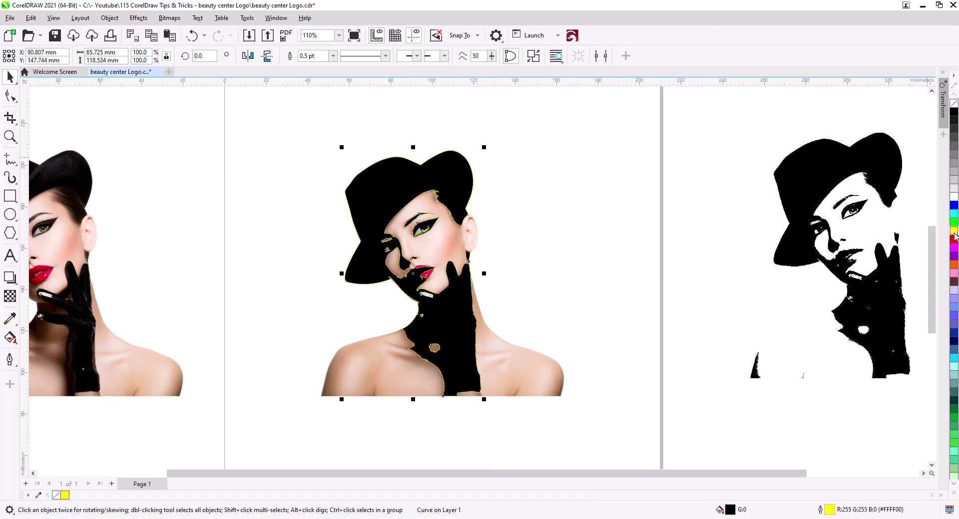
left_click(954, 105)
left_click(594, 201)
- Edit the tracing's nodes and delete the eye-white outline inside the shaded eye beneath the hat brim
scroll(411, 242, "up", 4)
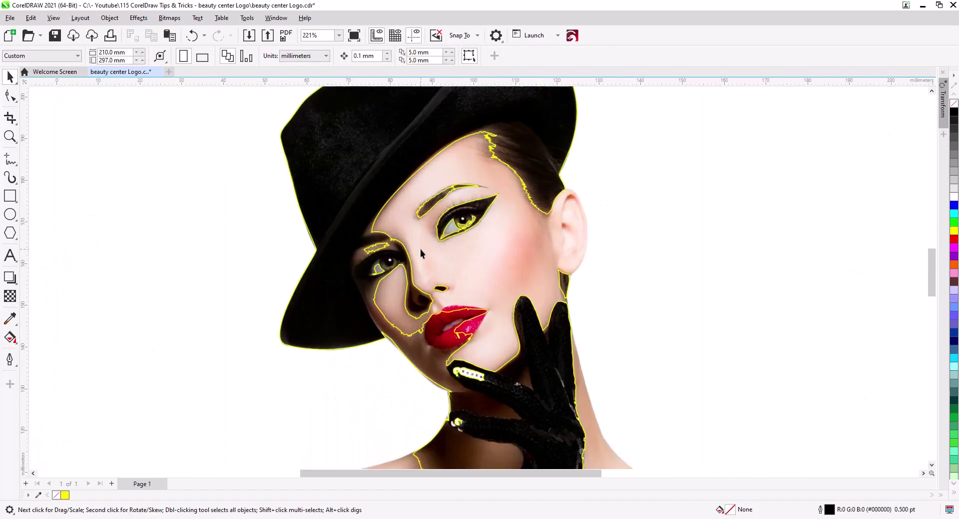
scroll(436, 277, "up", 4)
left_click_drag(436, 279, 537, 303)
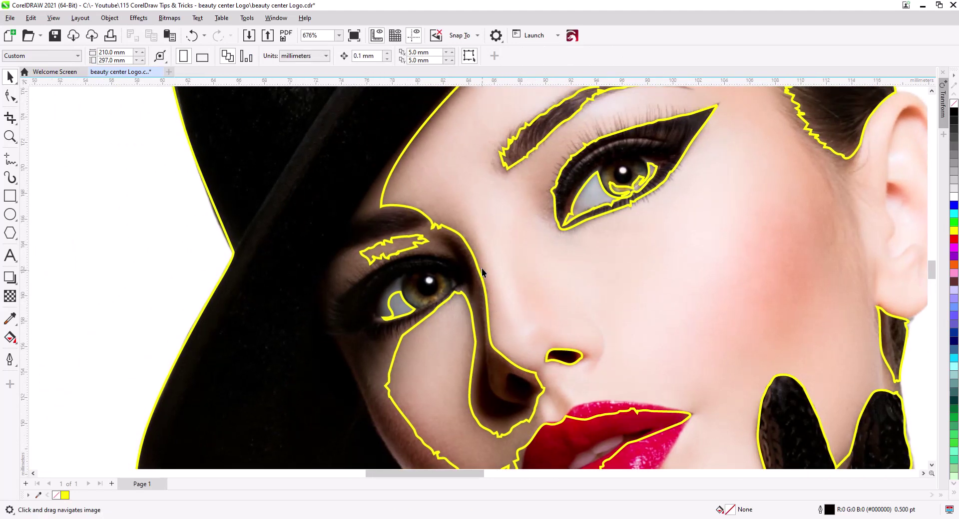
left_click(351, 258)
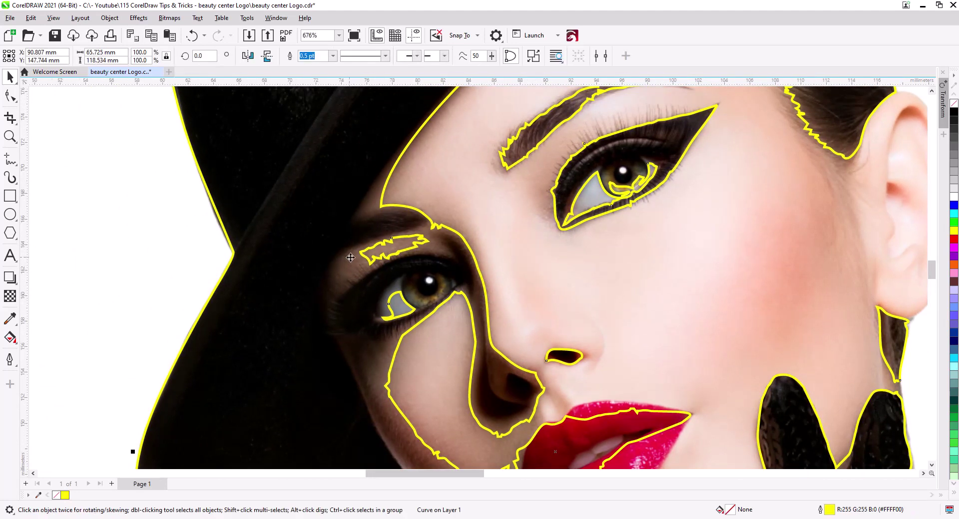
left_click(10, 96)
left_click_drag(364, 288, 419, 322)
key("Delete")
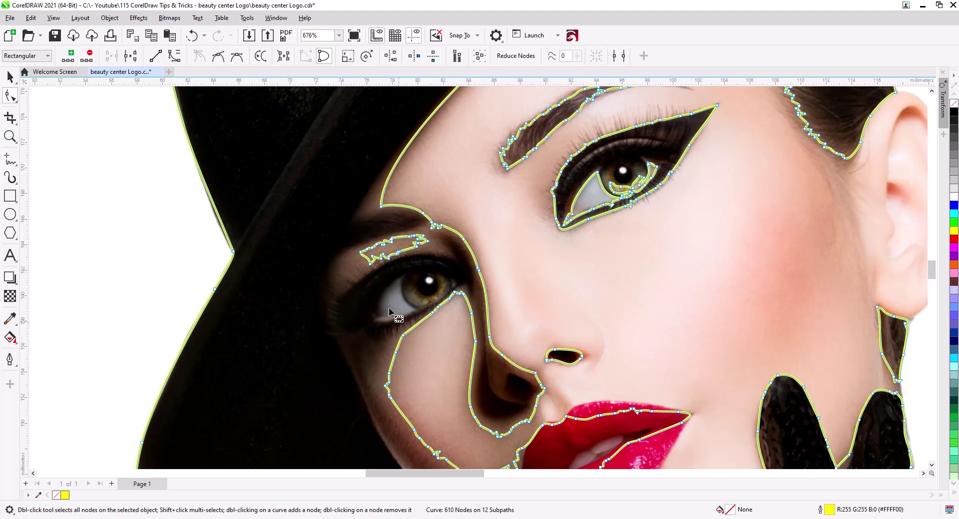
- Delete the jagged eyelid outline above the shaded eye and the surplus nodes along the brow-to-nose curve
left_click_drag(430, 273, 430, 274)
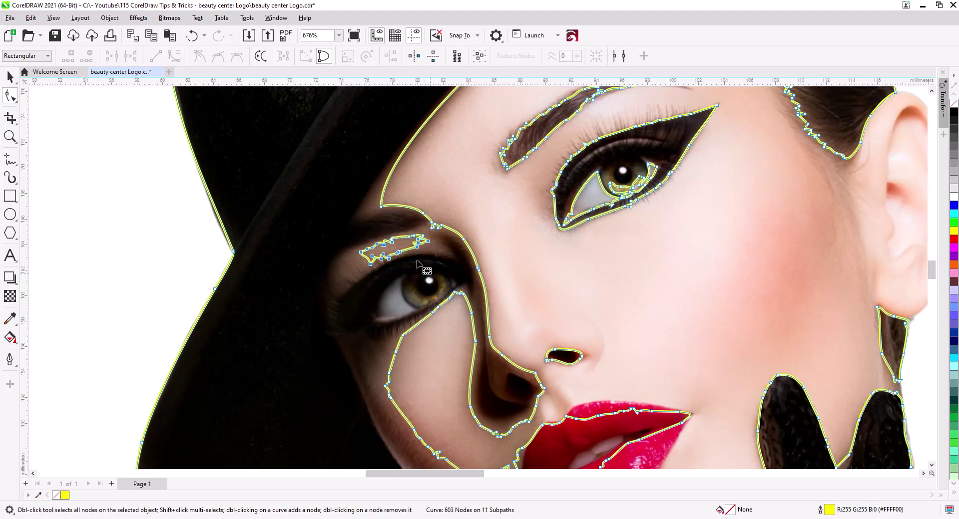
key("Delete")
left_click_drag(376, 228, 348, 306)
key("Delete")
left_click_drag(302, 233, 358, 277)
key("Delete")
left_click_drag(341, 345, 345, 265)
left_click_drag(330, 232, 355, 259)
key("Delete")
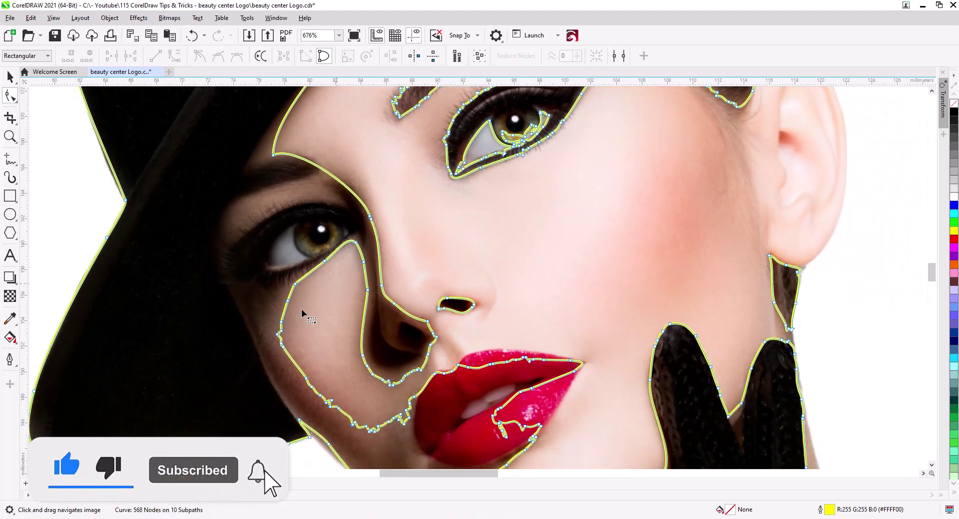
- Delete the surplus nodes along the outer edge of the shaded cheek outline
key("Delete")
left_click_drag(268, 320, 275, 289)
key("Delete")
- Reshape the jawline curve toward the chin and delete surplus nodes where the jaw meets the hat brim
left_click_drag(373, 392, 384, 413)
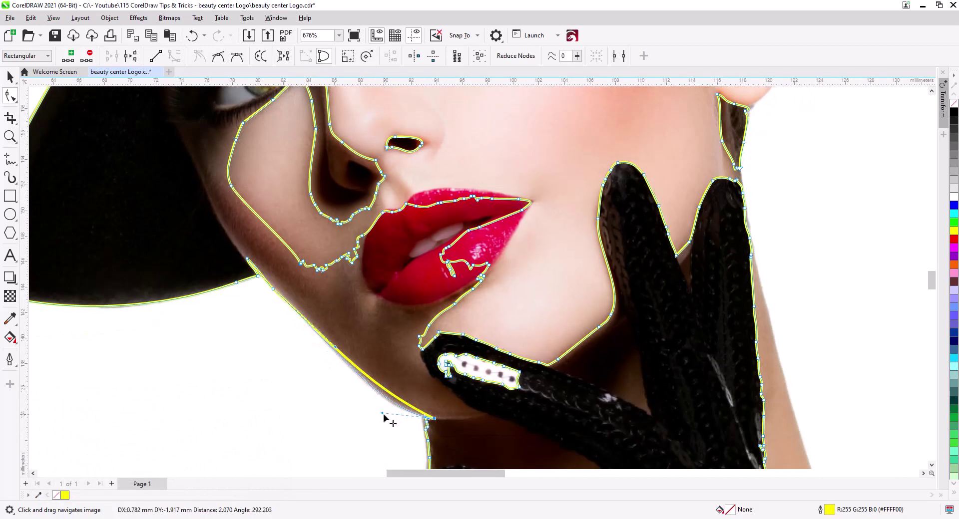
left_click_drag(266, 279, 350, 338)
scroll(344, 342, "up", 2)
key("Delete")
key("Delete")
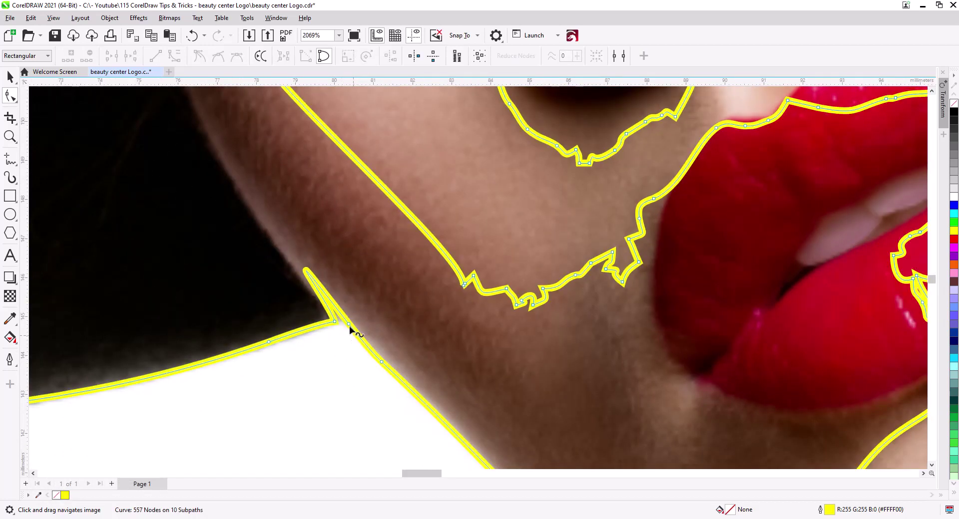
- Make the node where the hat brim meets the jaw a cusp and align its handle with the jawline
left_click_drag(350, 338, 365, 345)
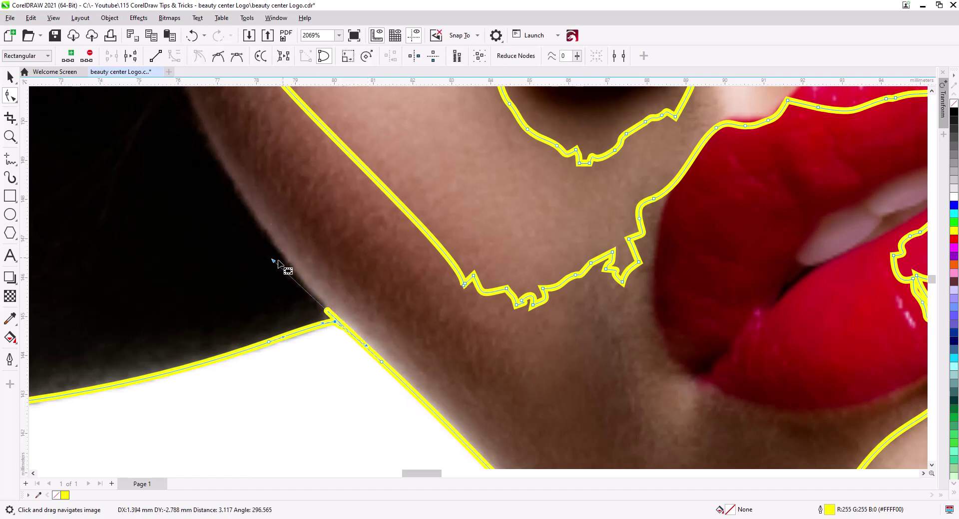
left_click_drag(273, 261, 364, 346)
key("ctrl+z")
left_click(205, 57)
left_click_drag(273, 261, 365, 347)
- Delete the surplus nodes around the lower edge of the nose shadow to smooth its curve
scroll(378, 326, "down", 2)
left_click_drag(410, 315, 343, 383)
scroll(343, 386, "up", 2)
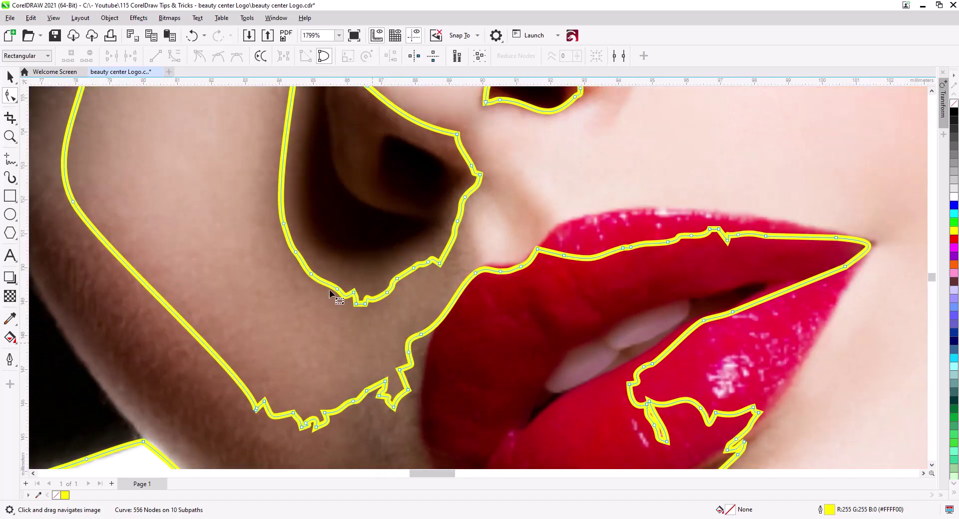
left_click_drag(374, 319, 375, 320)
key("Delete")
left_click_drag(463, 281, 463, 282)
key("Delete")
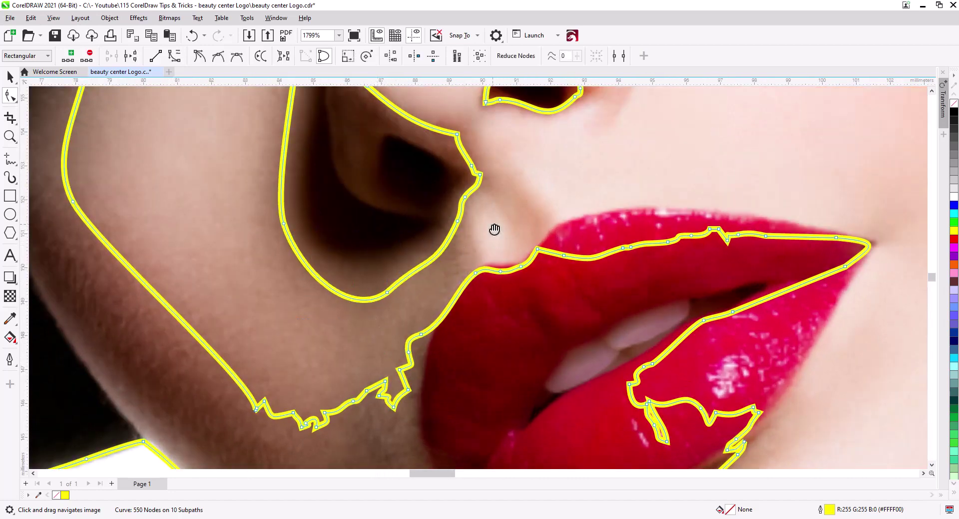
- Delete the surplus nodes along the side of the nose and the upper part of the cheek outline
left_click_drag(494, 230, 428, 332)
key("Delete")
left_click_drag(408, 261, 526, 347)
left_click_drag(434, 245, 398, 267)
key("Delete")
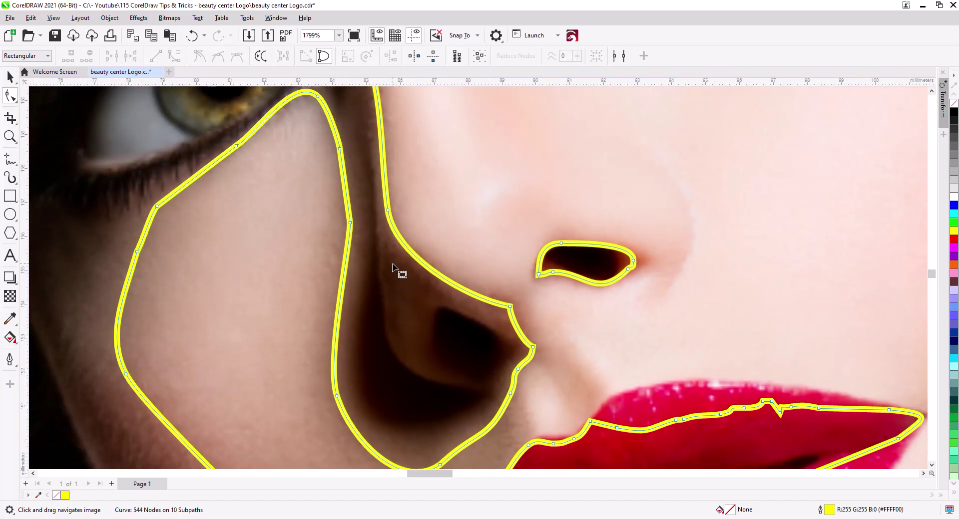
left_click_drag(389, 107, 445, 328)
left_click(402, 293)
scroll(494, 289, "down", 2)
key("Delete")
- Delete the surplus nodes along the upper eyeliner edge of the fully lit eye
scroll(424, 346, "up", 3)
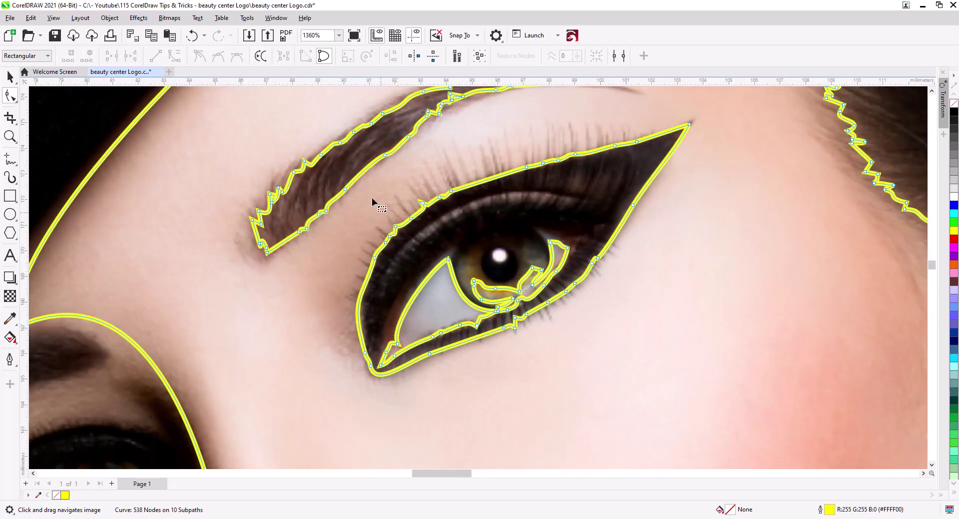
left_click_drag(372, 195, 460, 255)
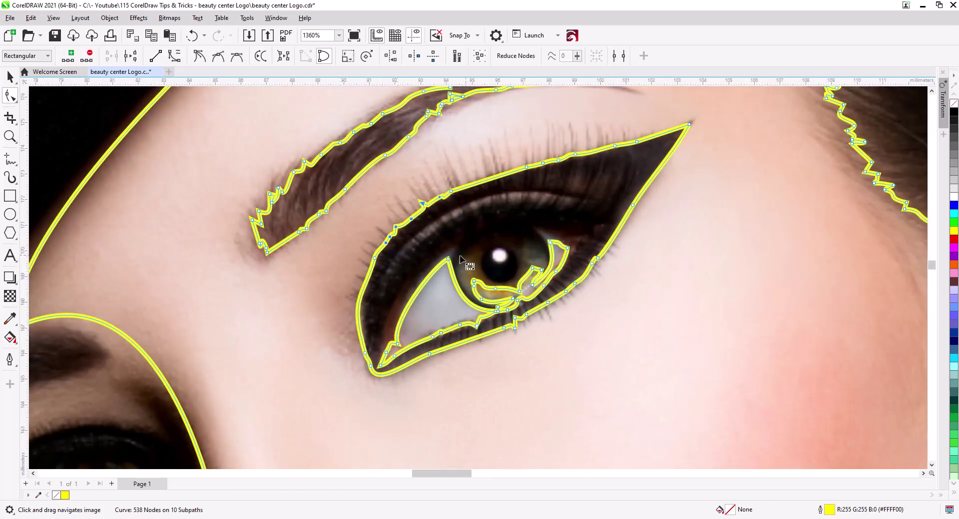
key("Delete")
left_click_drag(433, 173, 527, 207)
key("Delete")
left_click_drag(523, 147, 585, 201)
key("Delete")
left_click_drag(599, 133, 633, 168)
key("Delete")
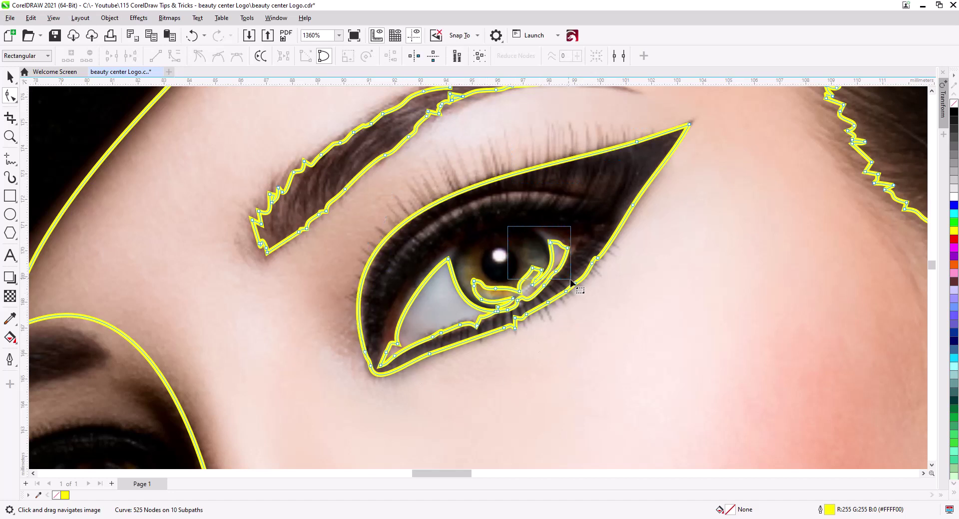
- Delete the iris outlines and the neighboring eye-white nodes inside the fully lit eye
left_click_drag(571, 282, 571, 282)
key("Delete")
key("Delete")
left_click_drag(470, 245, 459, 323)
key("Delete")
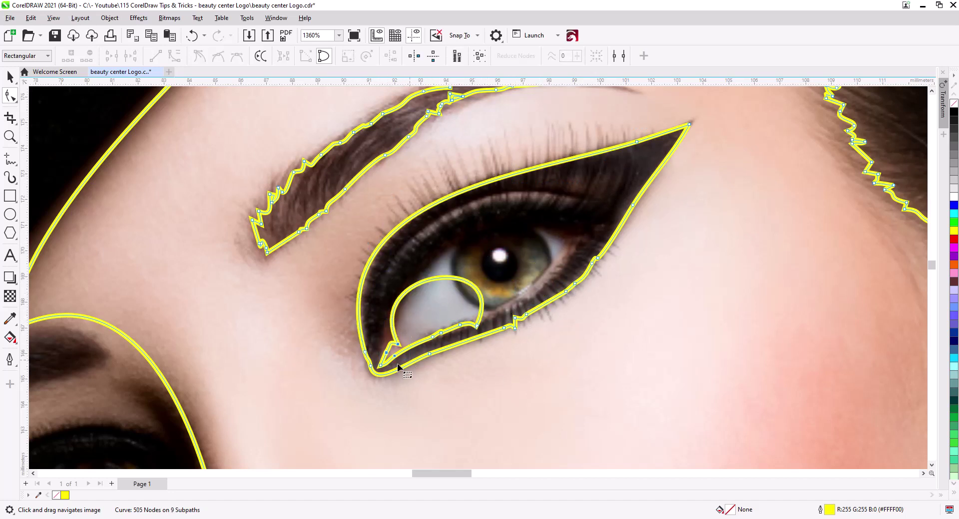
- Delete the remaining eye-white outline and the surplus nodes along the lower eyeliner edge of the lit eye
key("Delete")
left_click_drag(376, 357, 405, 368)
key("Delete")
left_click_drag(488, 315, 424, 348)
key("Delete")
left_click_drag(396, 395, 364, 361)
key("Delete")
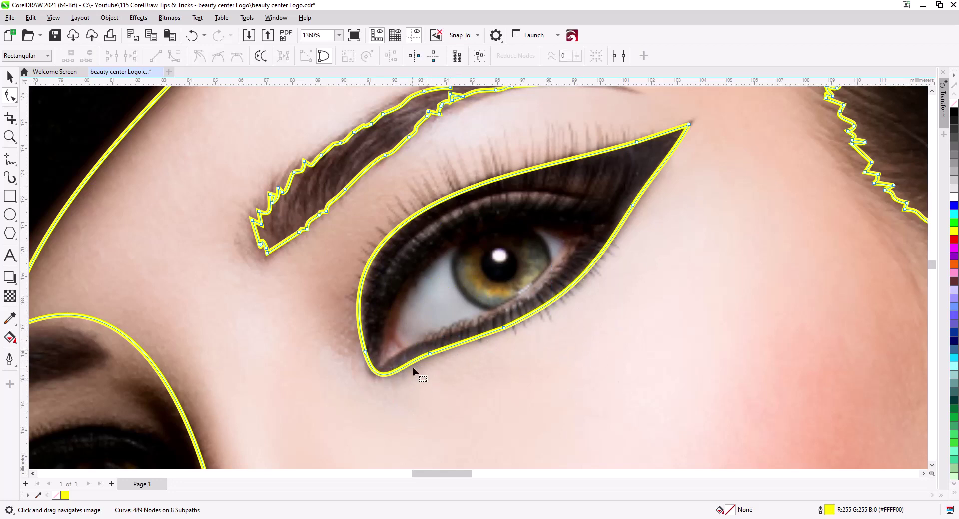
- Draw a closed four-node Bézier shape over the white of the eye between the inner corner and the iris
scroll(435, 219, "down", 3)
scroll(241, 338, "up", 5)
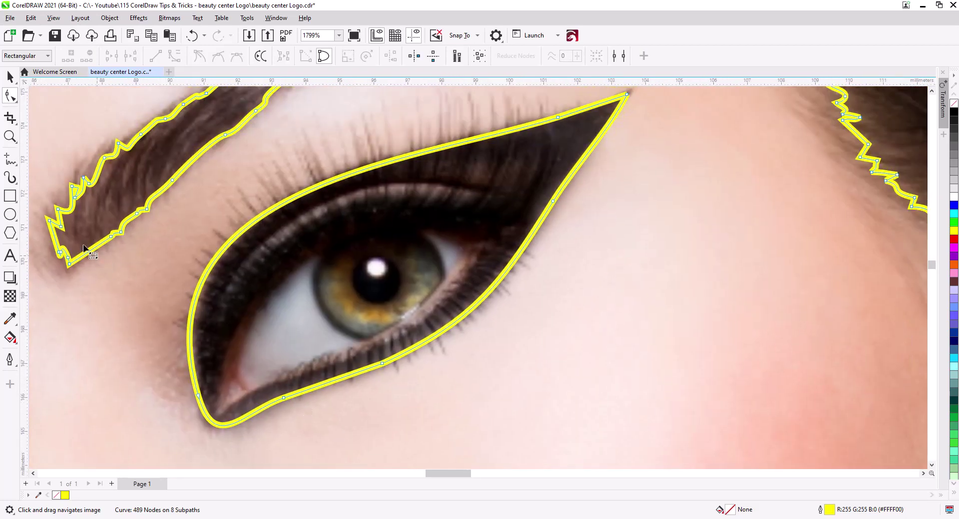
left_click(10, 163)
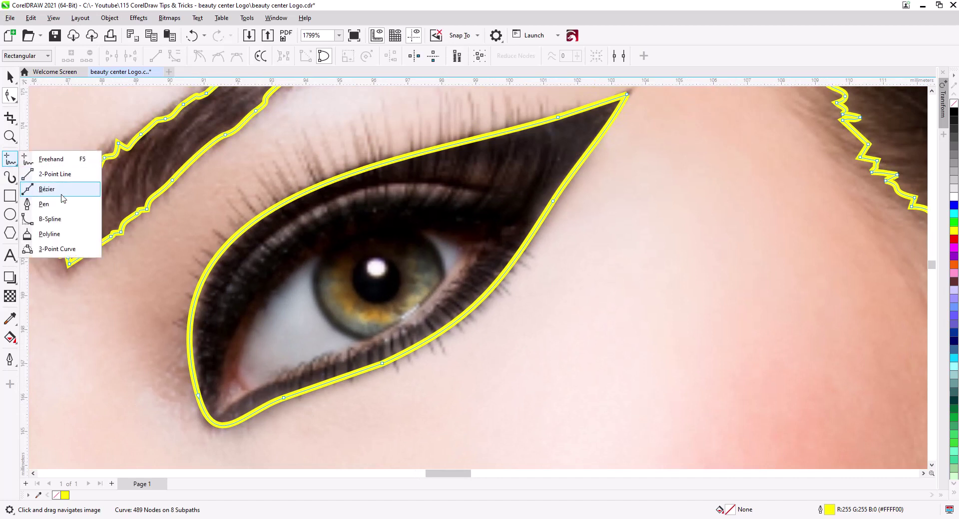
left_click(47, 189)
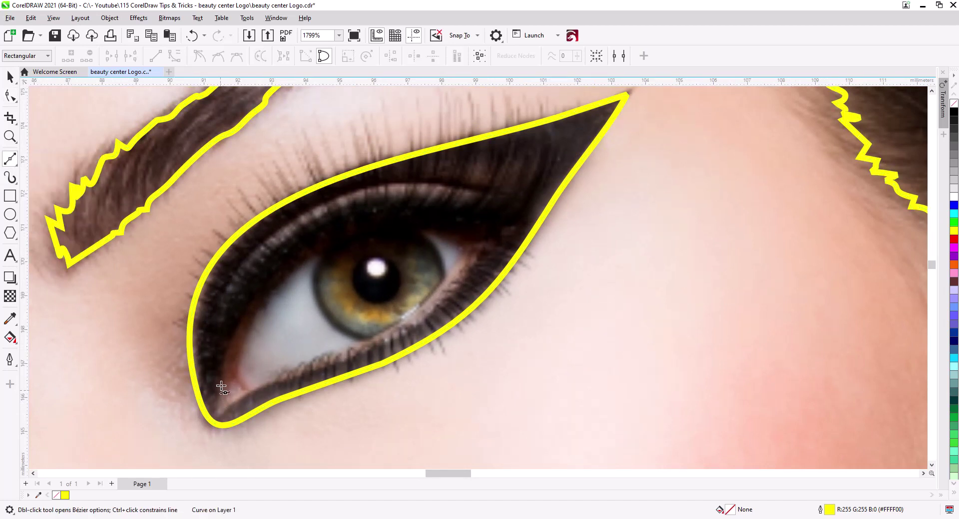
left_click(238, 399)
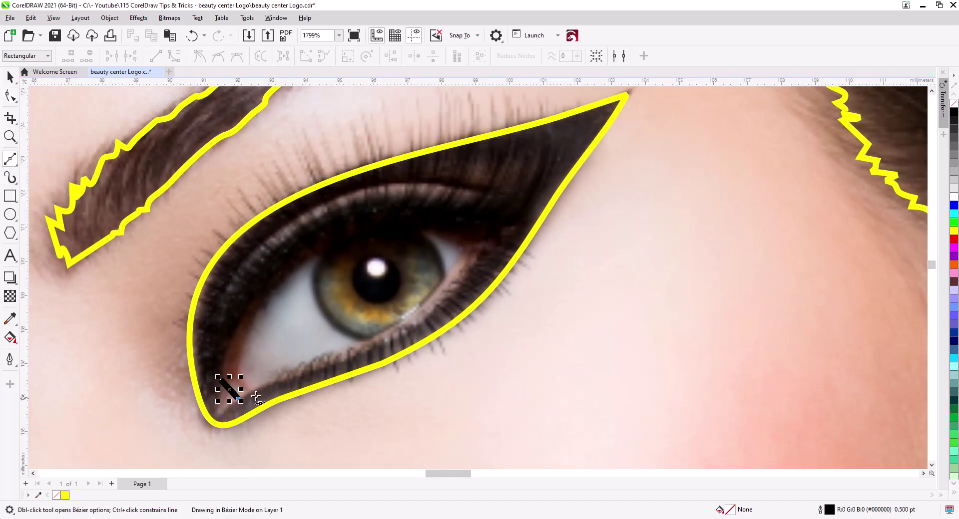
left_click(369, 342)
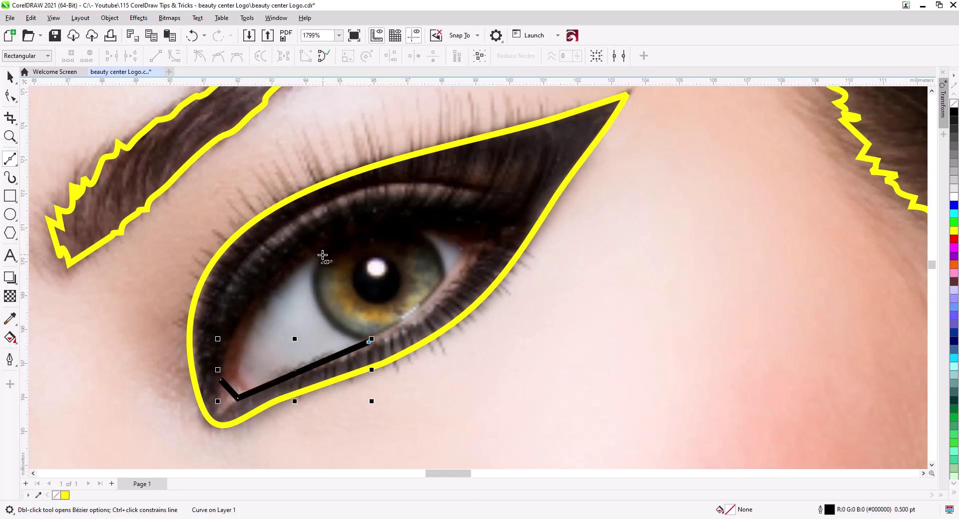
left_click(322, 255)
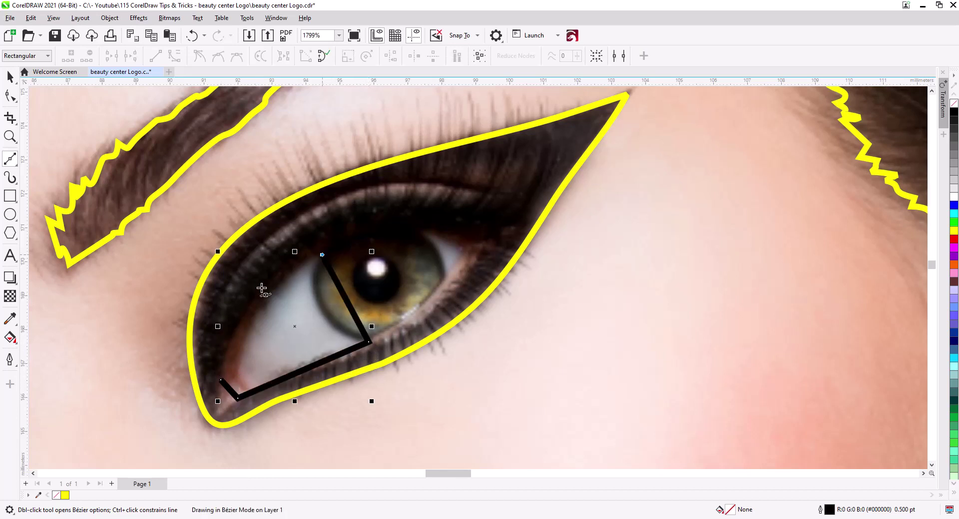
left_click(221, 381)
- Convert the eye-white shape's segments to curves and bow its upper edge along the eyelid
left_click(9, 96)
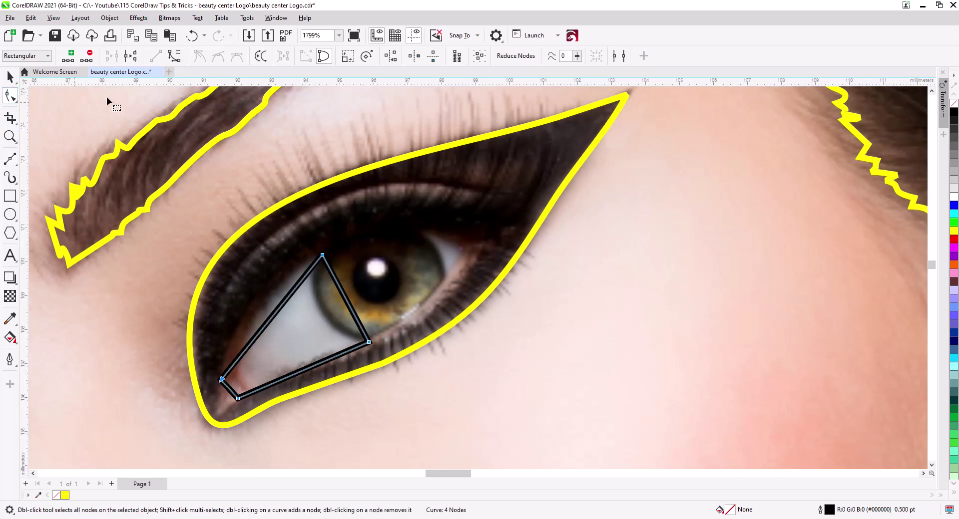
left_click(271, 319)
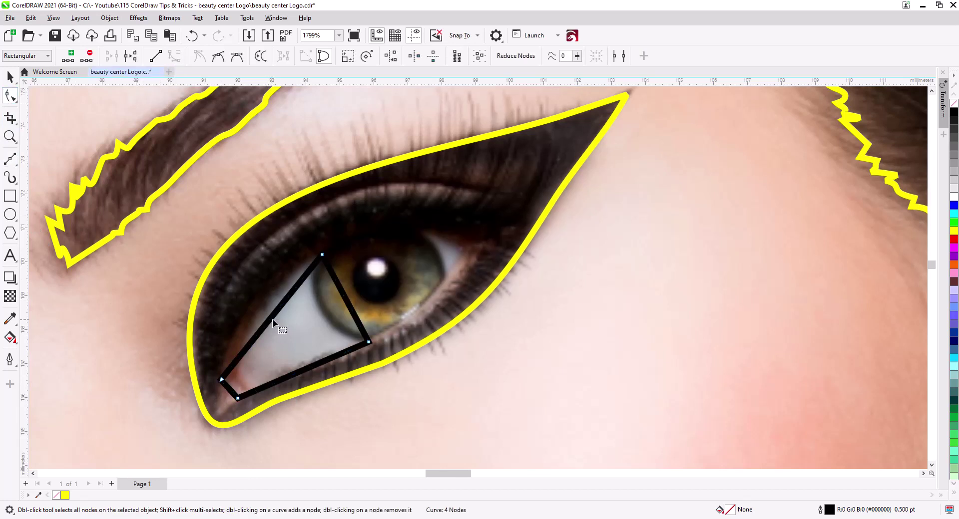
left_click_drag(270, 319, 255, 305)
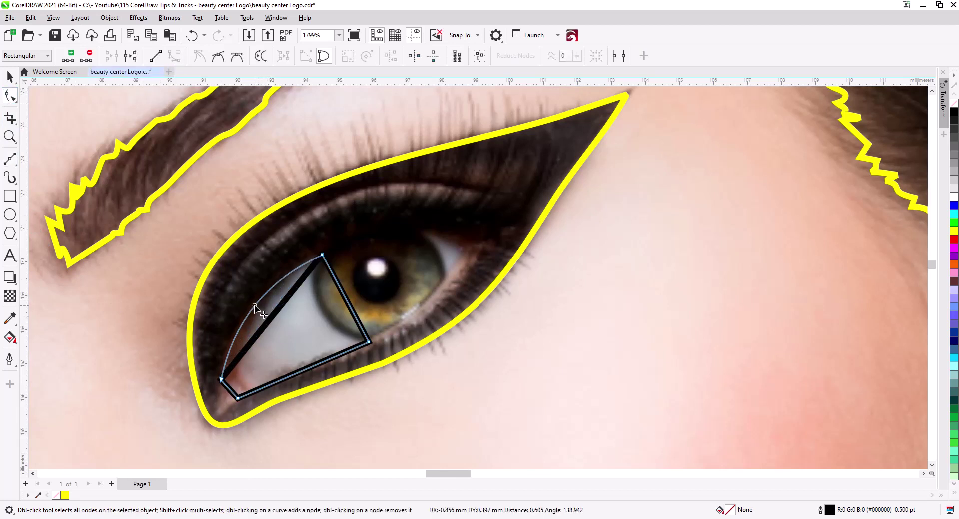
- Curve the eye-white shape's lower edge and inner corner, and smooth the lower corner node
left_click(368, 342)
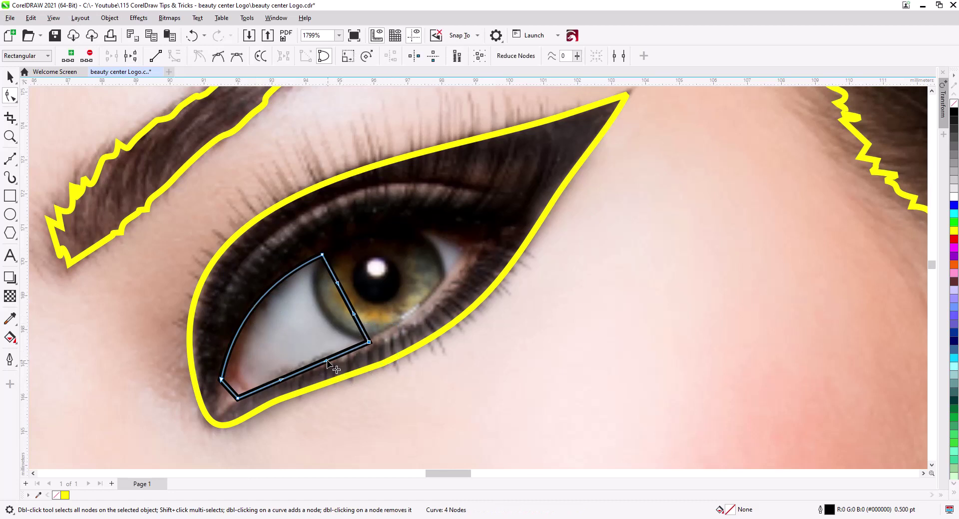
mouse_move(327, 362)
left_mouse_down()
mouse_move(231, 392)
mouse_move(247, 409)
mouse_move(203, 362)
left_mouse_up()
left_click(229, 395)
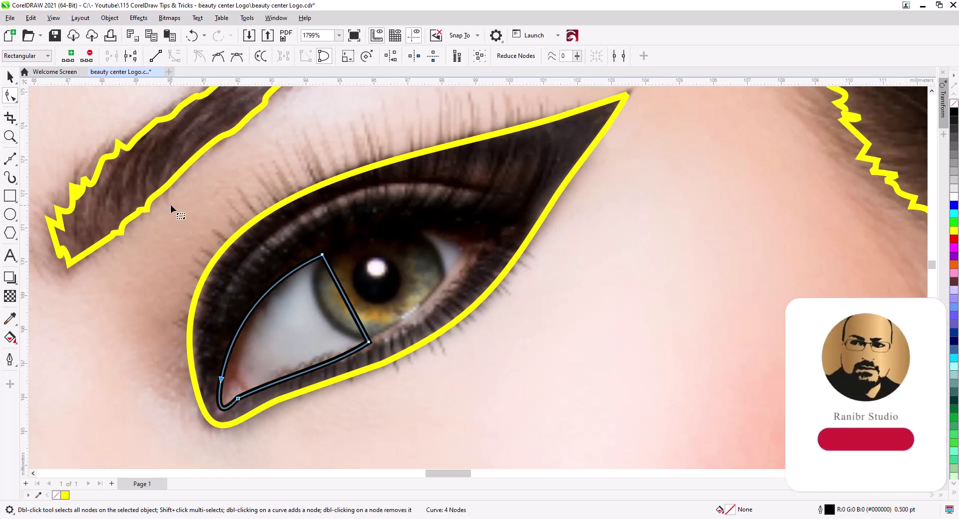
left_click(218, 58)
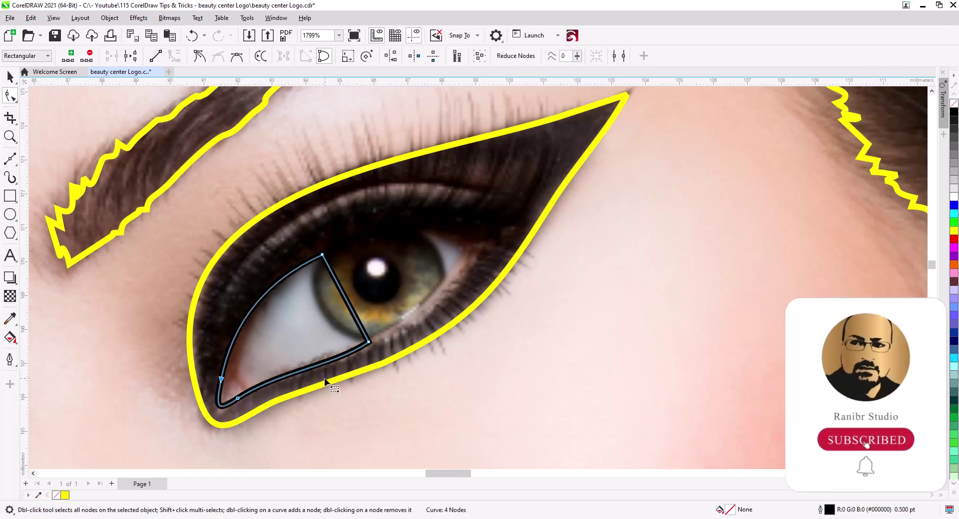
- Bow the eye-white shape's iris-side edge inward so it follows the curve of the iris
left_click_drag(348, 306, 325, 313)
left_click(314, 251)
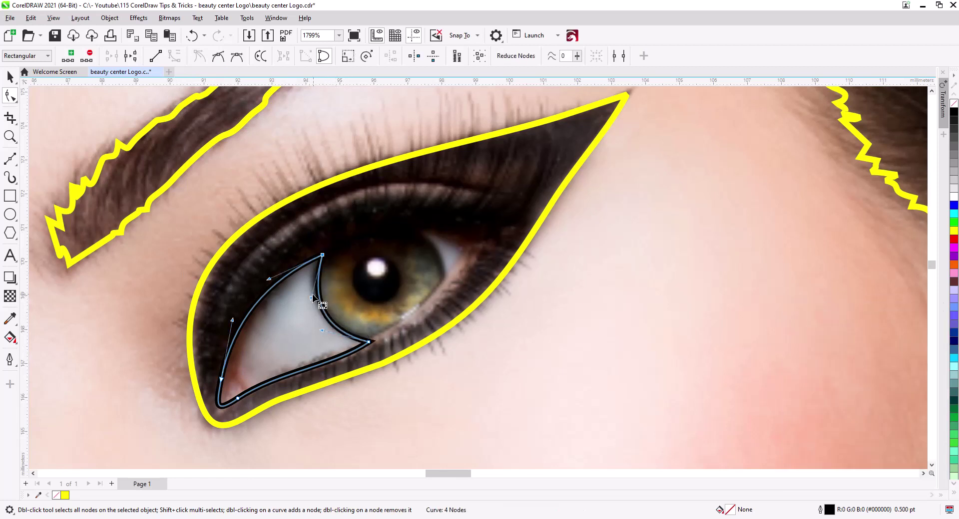
left_click_drag(355, 324, 379, 353)
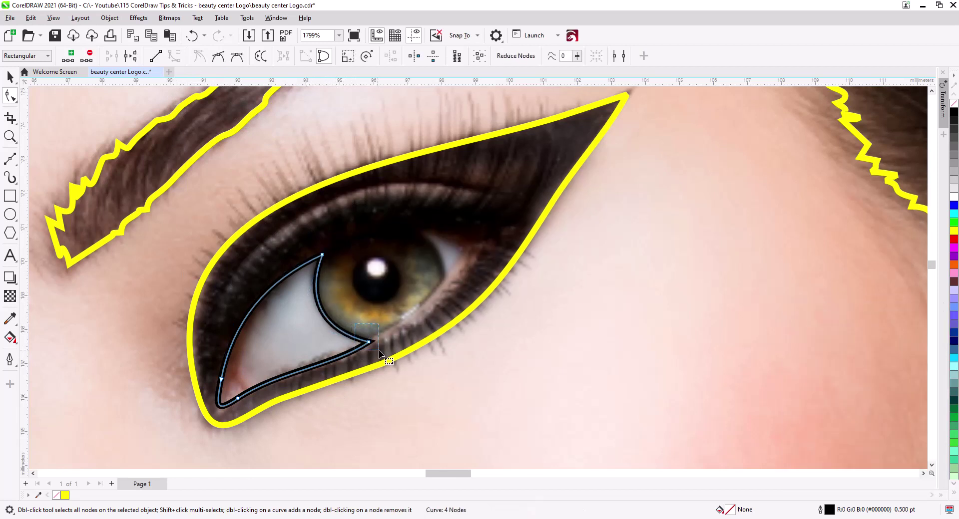
left_click_drag(321, 331, 321, 333)
- Draw a closed three-node Bézier shape over the eye white at the lit eye's outer corner and curve its edges along the iris and eyelid
left_click(11, 157)
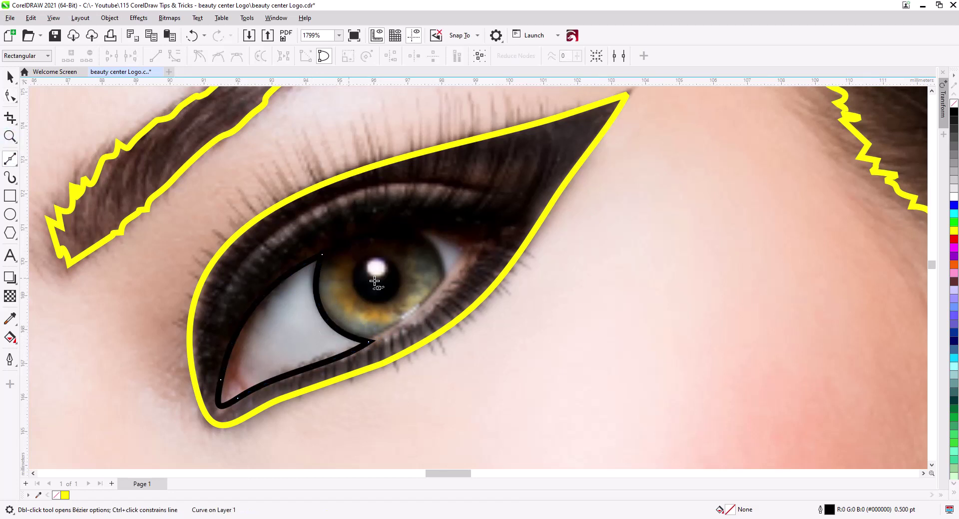
left_click(419, 232)
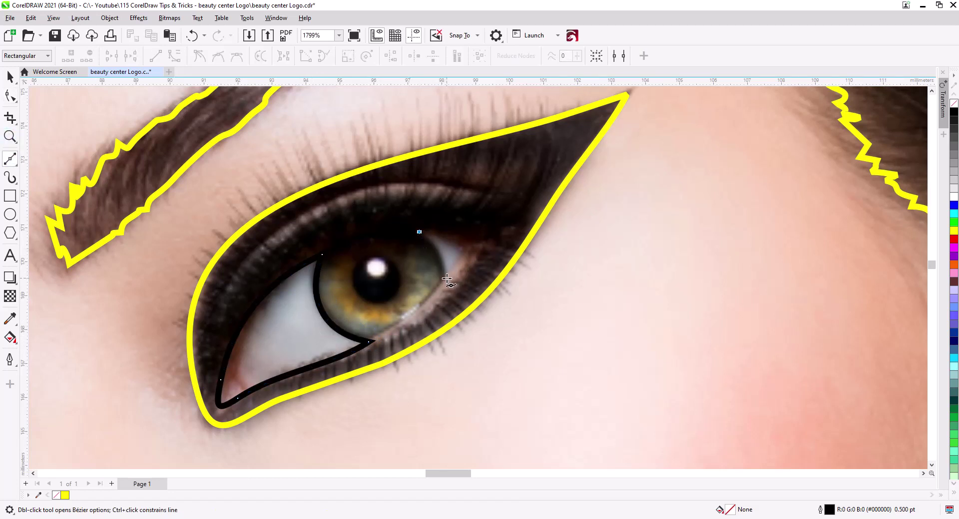
left_click(446, 278)
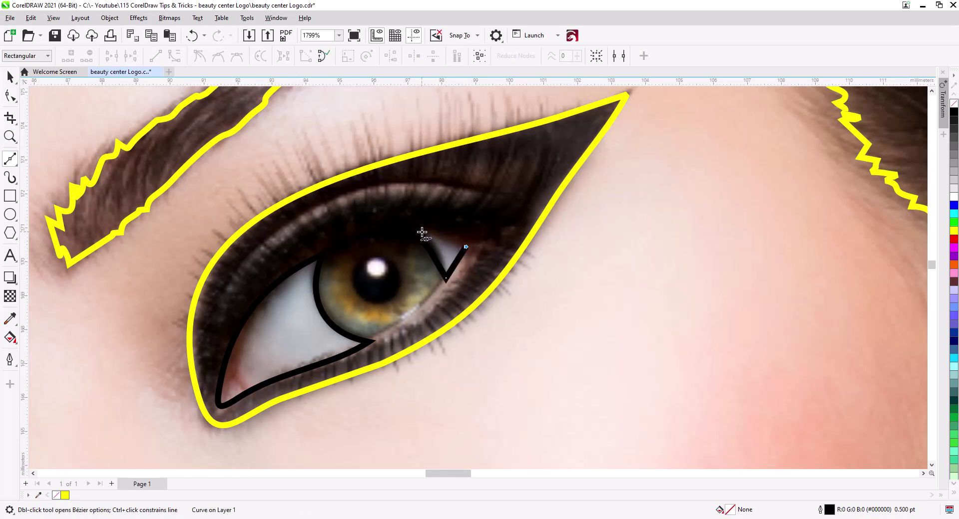
left_click(420, 232)
left_click(12, 98)
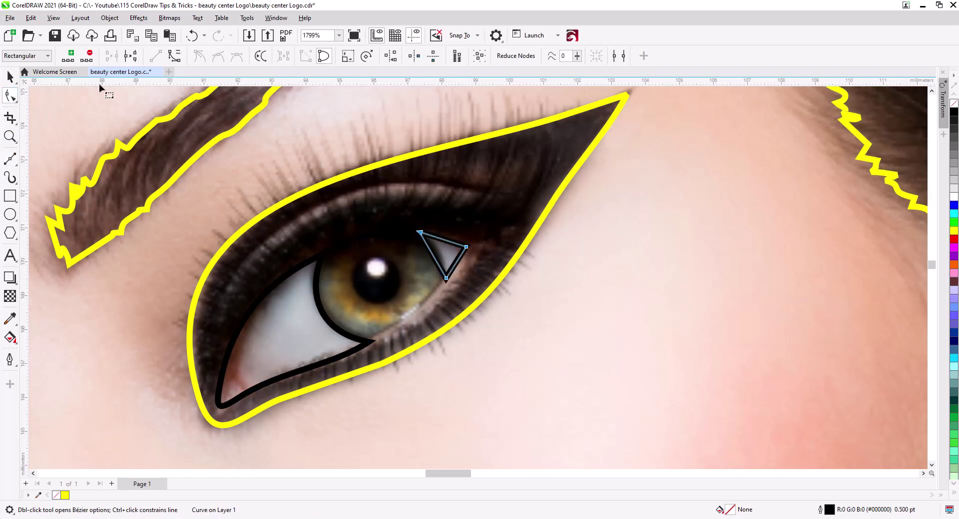
left_click(444, 240)
left_click_drag(443, 239, 442, 261)
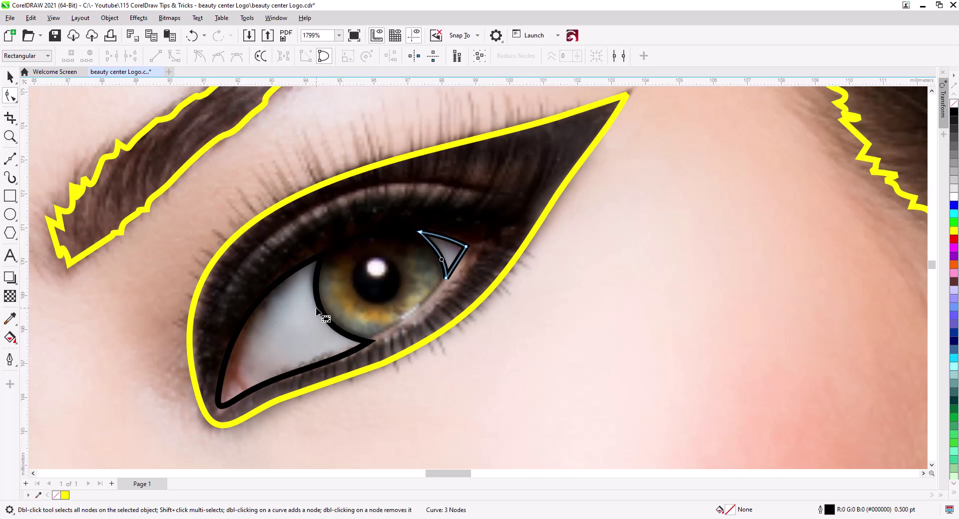
- Draw a 0.75 mm circle over the light reflection in the lit eye's pupil
left_click(11, 215)
left_click_drag(365, 262, 390, 280)
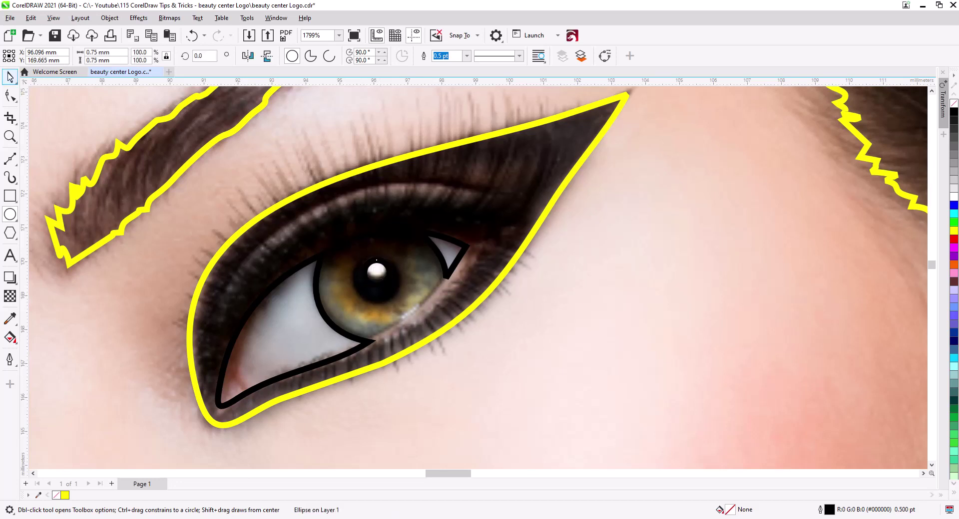
key("space")
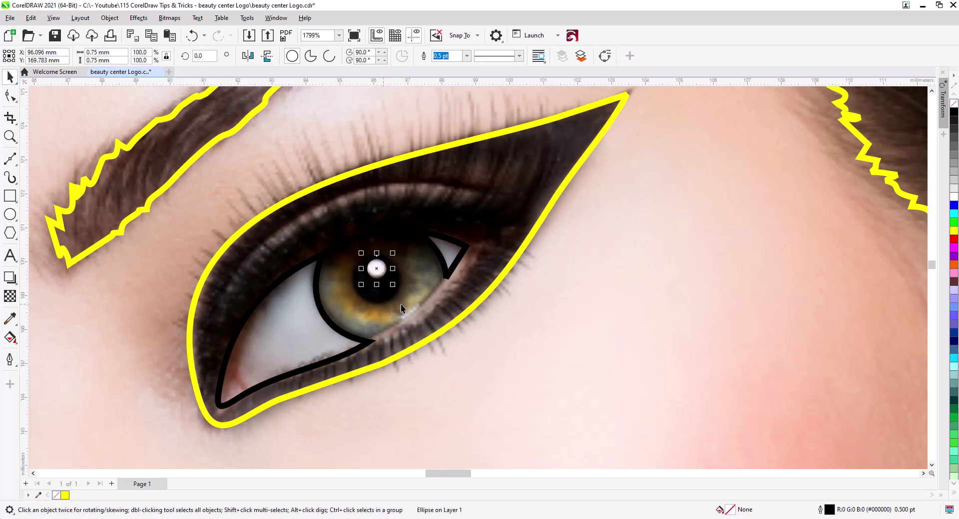
- Combine the lit eye's two eye-white shapes and reflection circle with the main yellow outline, leaving the photo out of the selection
left_click(458, 259, "shift")
left_click(326, 328, "shift")
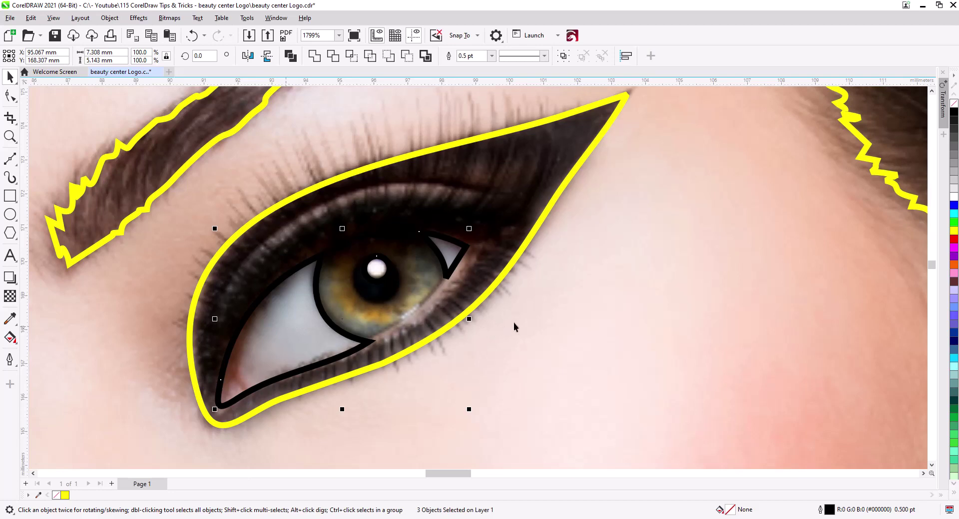
left_click(544, 310, "shift")
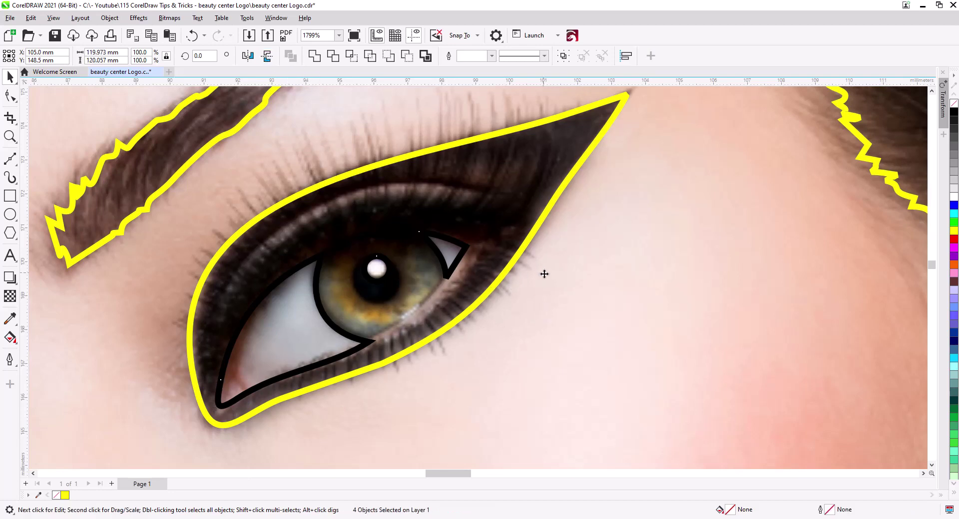
scroll(547, 294, "down", 3)
scroll(570, 340, "down", 3)
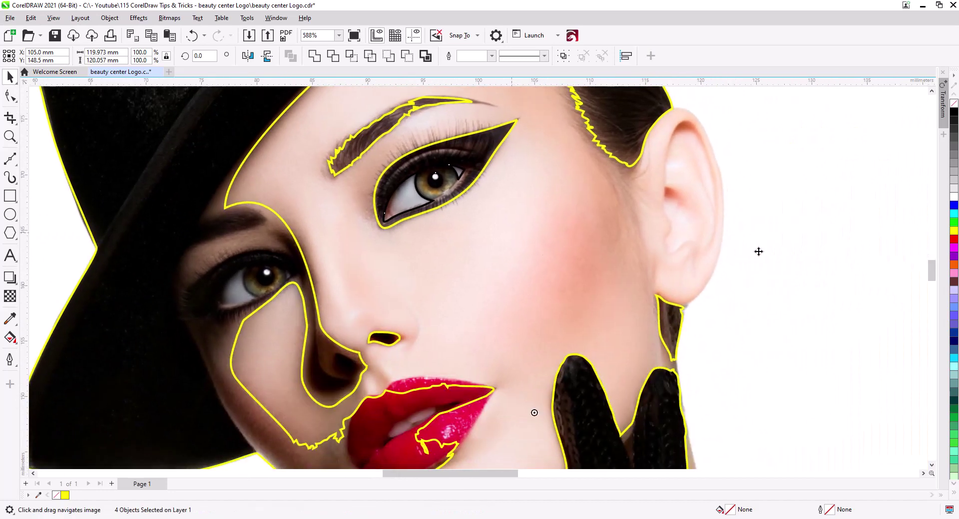
scroll(717, 281, "down", 2)
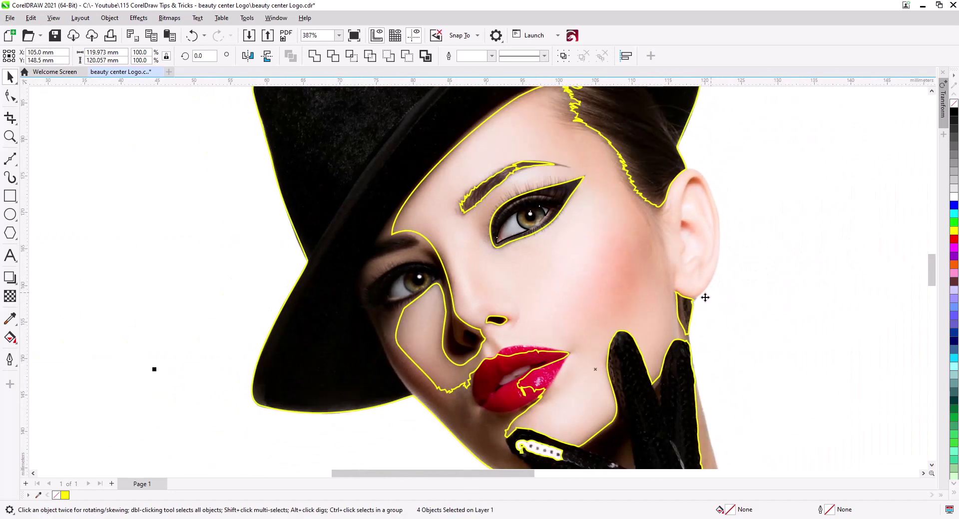
left_click(592, 269, "shift")
left_click(651, 152, "shift")
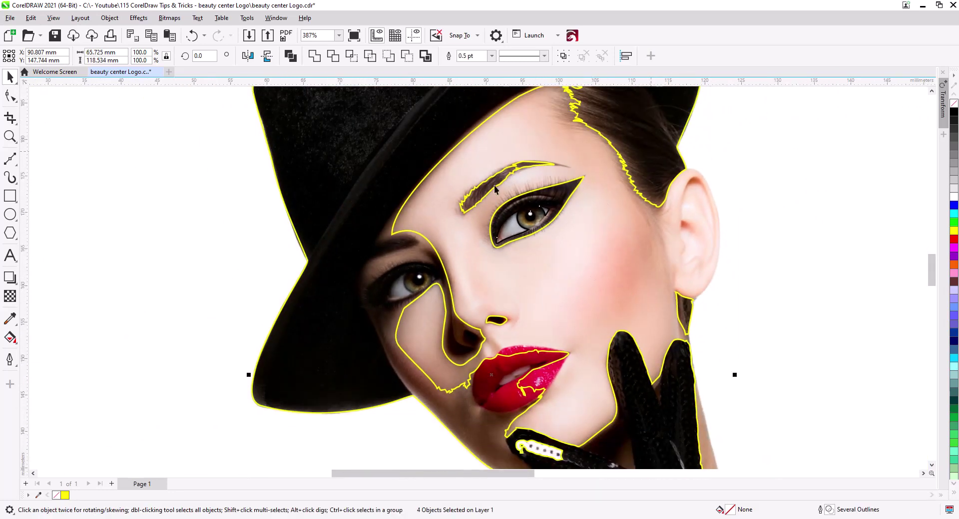
left_click(244, 269)
- Draw two closed triangular Bézier shapes over the shadowed eye's white, one on each side of the iris
scroll(223, 263, "up", 7)
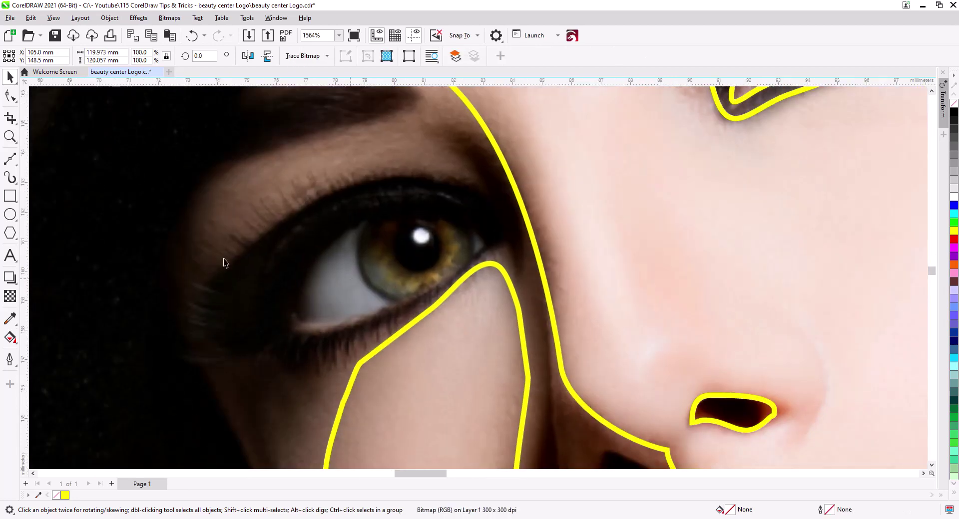
left_click(368, 220)
left_click(297, 312)
left_click(396, 301)
left_click(368, 220)
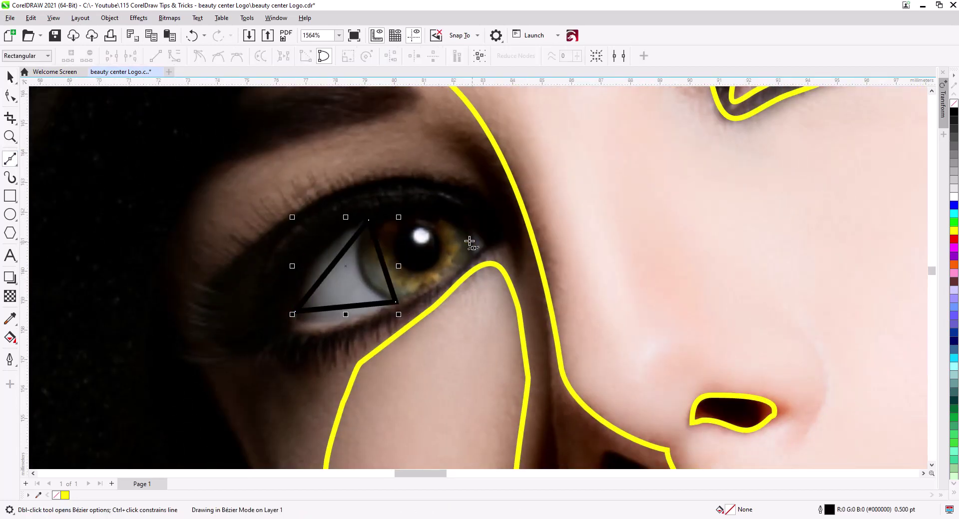
left_click(474, 255)
left_click(487, 245)
left_click(469, 228)
- Combine the shadowed eye's two triangles with the main yellow outline
left_click(10, 77)
left_click(307, 311, "shift")
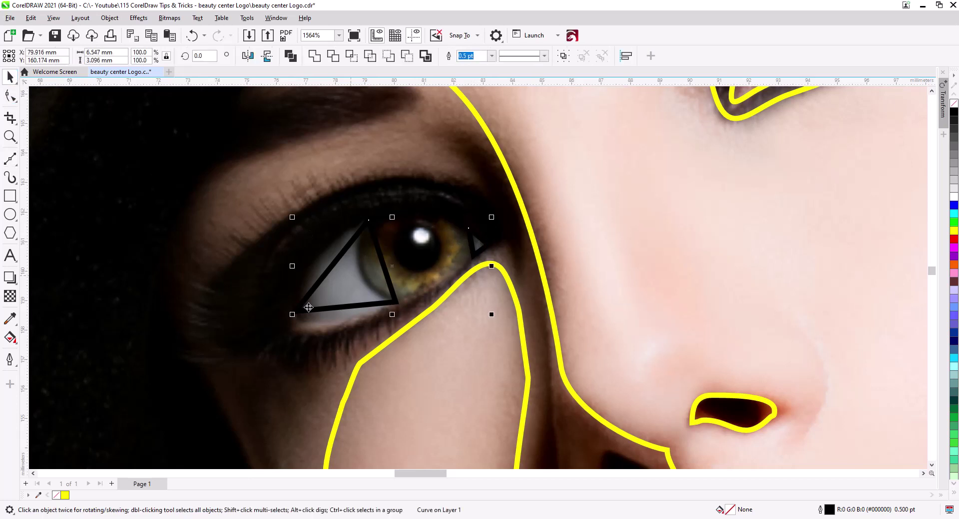
left_click(362, 362, "shift")
left_click(291, 56)
- Bend the edges of both shadowed-eye triangles to follow the eyelids and the iris
key("F10")
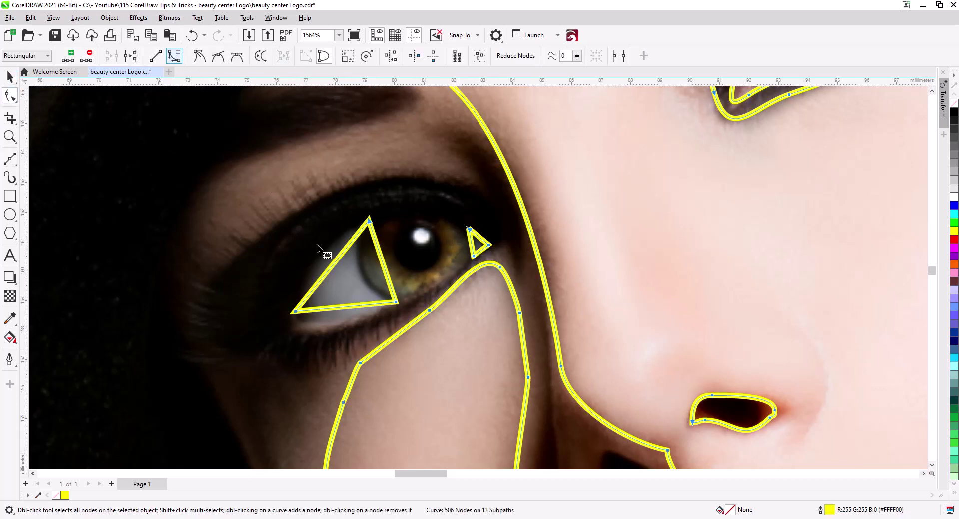
left_click_drag(330, 268, 319, 258)
left_click_drag(328, 310, 313, 324)
left_click_drag(386, 272, 362, 274)
left_click_drag(472, 248, 474, 247)
left_click_drag(480, 237, 482, 249)
- Draw a small circle over the shadowed eye's pupil reflection and combine both eyes' reflection circles with the yellow outline
scroll(250, 234, "down", 1)
left_click(10, 215)
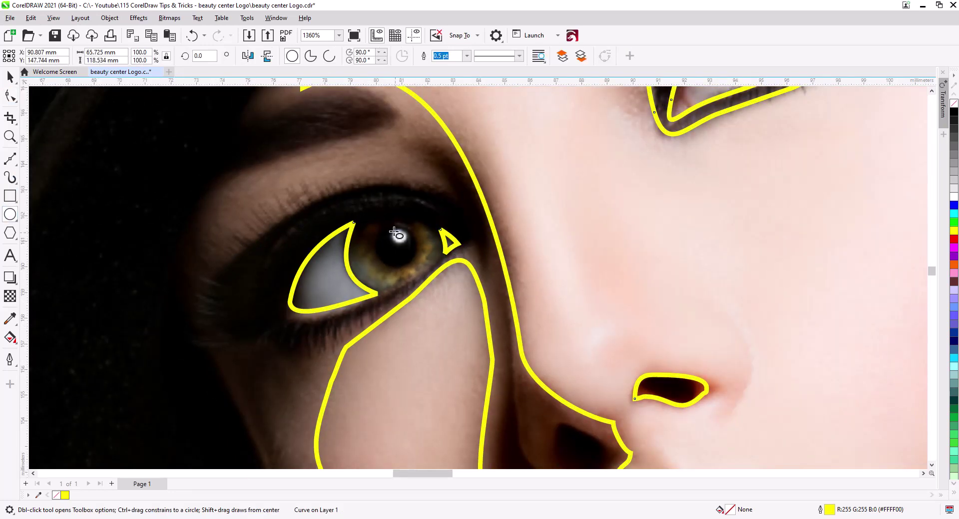
left_click_drag(393, 230, 406, 244)
scroll(280, 322, "down", 3)
left_click(263, 124, "shift")
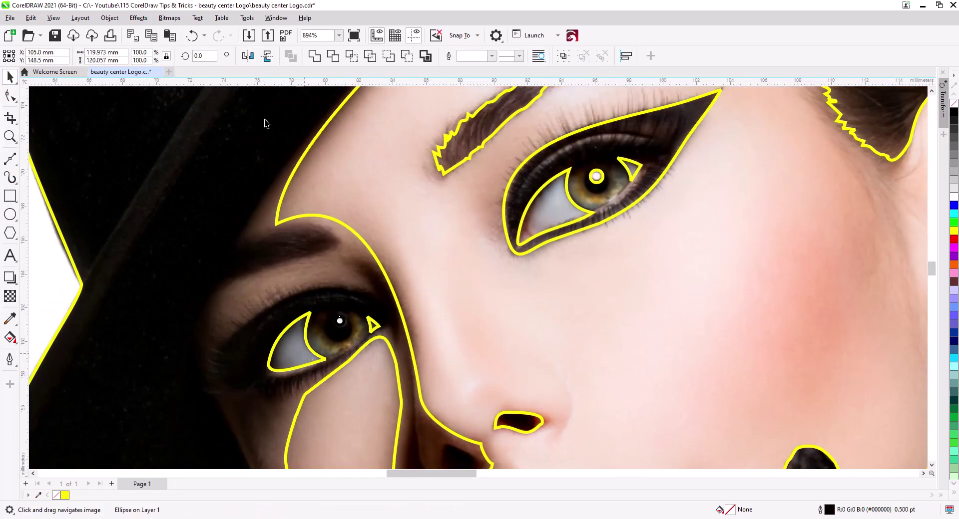
left_click(264, 124, "shift")
left_click(194, 284, "shift")
key("ctrl+l")
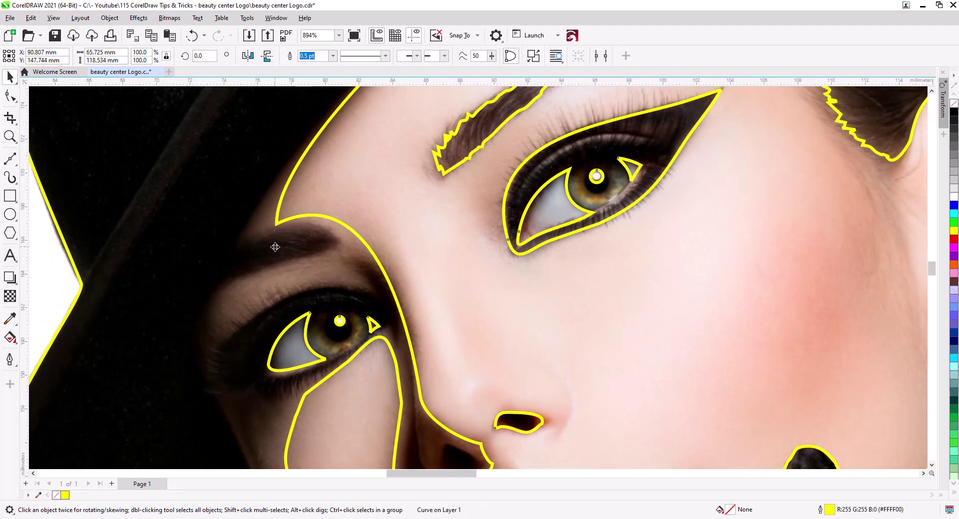
- Draw a closed four-node Bézier shape over the shadowed eyebrow
key("F5")
scroll(182, 268, "down", 2)
scroll(246, 242, "up", 3)
left_click(366, 213)
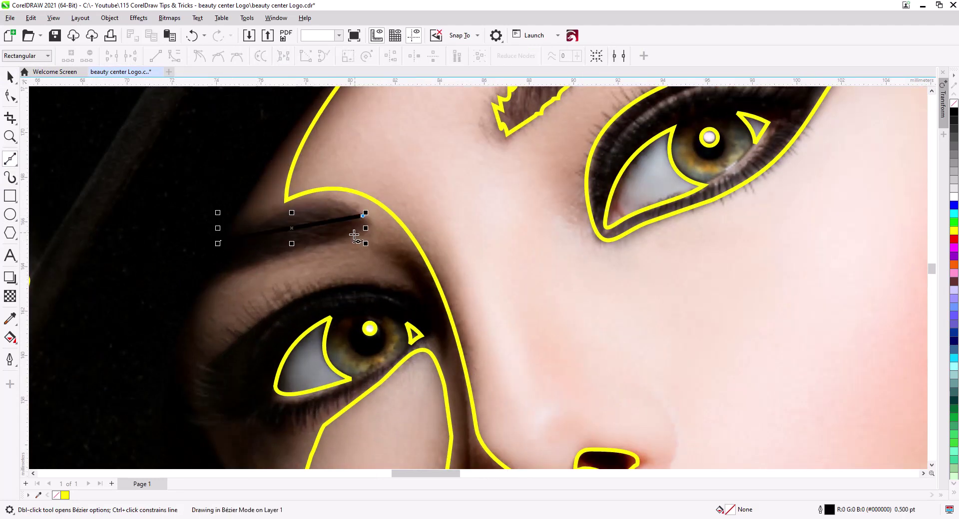
left_click(354, 234)
left_click(197, 291)
key("F10")
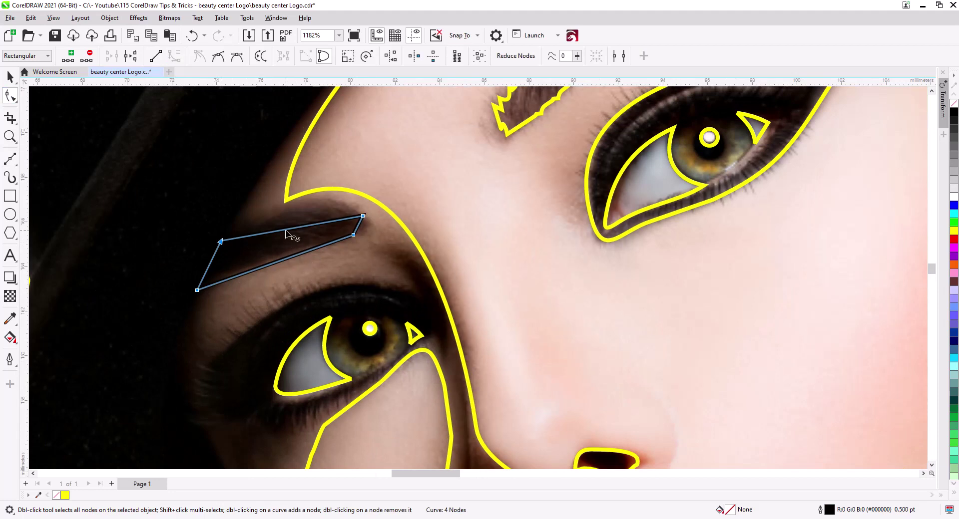
- Bow the shadowed eyebrow shape's upper and lower edges along the brow and round its inner end with smooth nodes
left_click_drag(288, 229, 288, 210)
left_click_drag(287, 259, 279, 248)
left_click_drag(358, 226, 337, 197)
left_click(218, 56)
- Delete all nodes of the jagged traced outline around the lit eyebrow
left_click(10, 77)
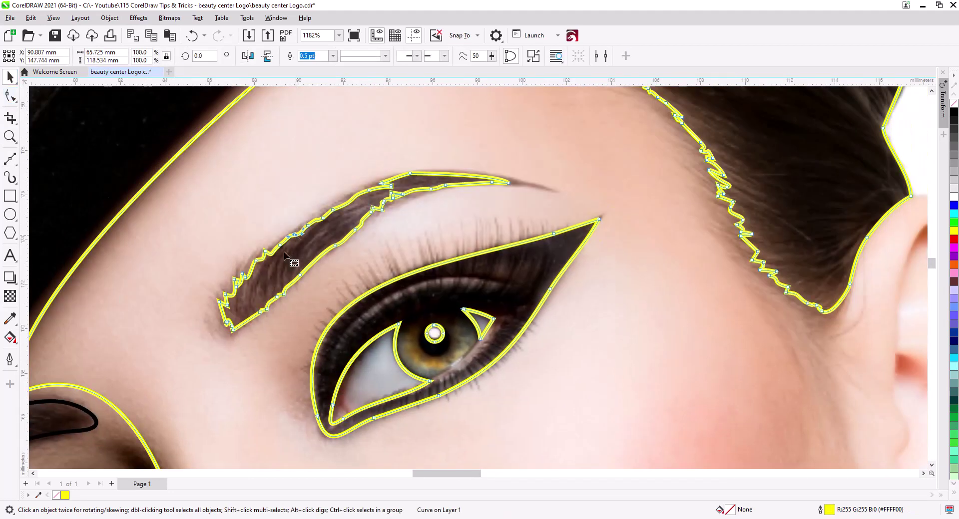
left_click_drag(247, 179, 350, 282)
key("Delete")
left_click_drag(337, 146, 425, 240)
key("Delete")
left_click_drag(413, 150, 520, 205)
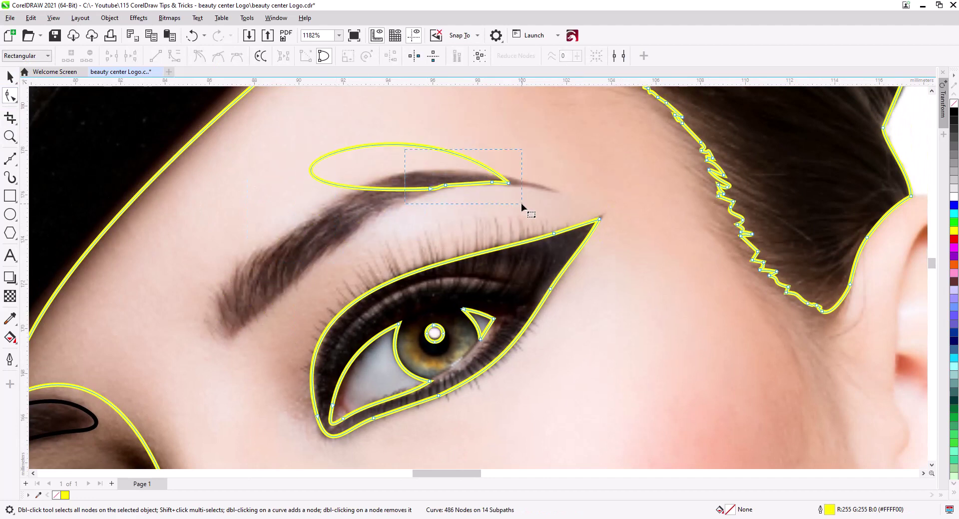
key("Delete")
- Draw a closed three-node Bézier shape from the lit eyebrow's outer tip to its inner end
left_click(10, 159)
left_click(557, 192)
left_click(231, 341)
left_click(239, 275)
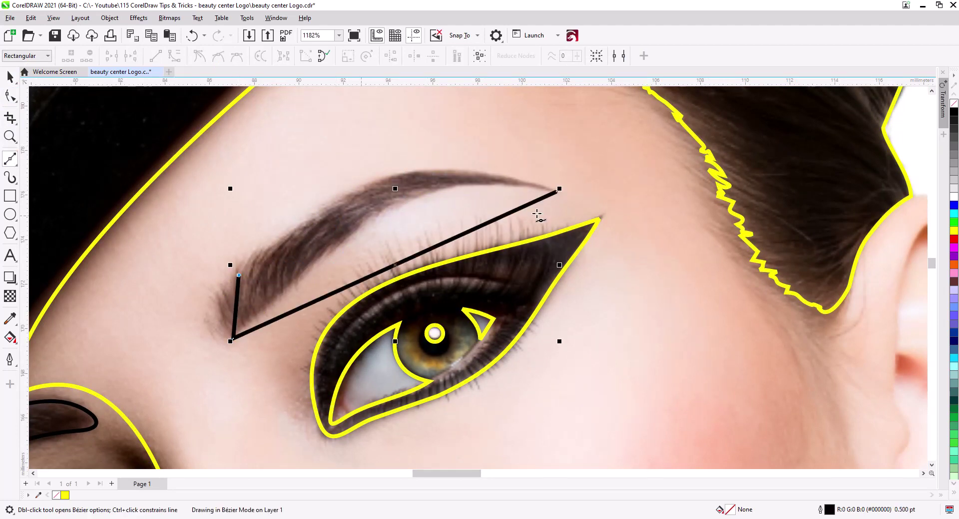
left_click(557, 192)
- Curve the lit eyebrow shape's upper and lower edges along the brow and round its inner end with smooth nodes
key("F10")
left_click_drag(387, 240, 389, 179)
left_click_drag(398, 264, 398, 209)
left_click(239, 276)
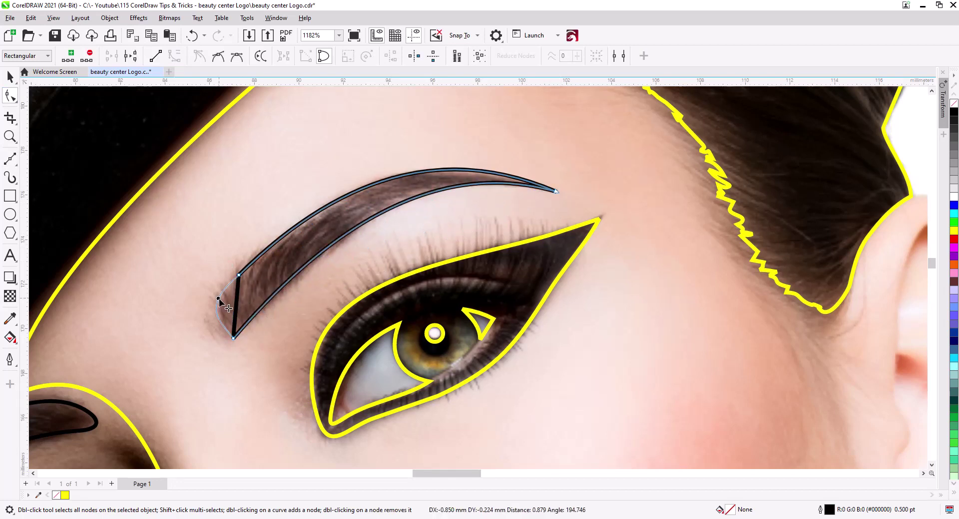
left_click(219, 56)
left_click(218, 57)
- Delete the jagged outline nodes along the lower cheek beside the mouth corner
scroll(309, 236, "down", 3)
left_click_drag(321, 422, 390, 292)
scroll(350, 297, "up", 2)
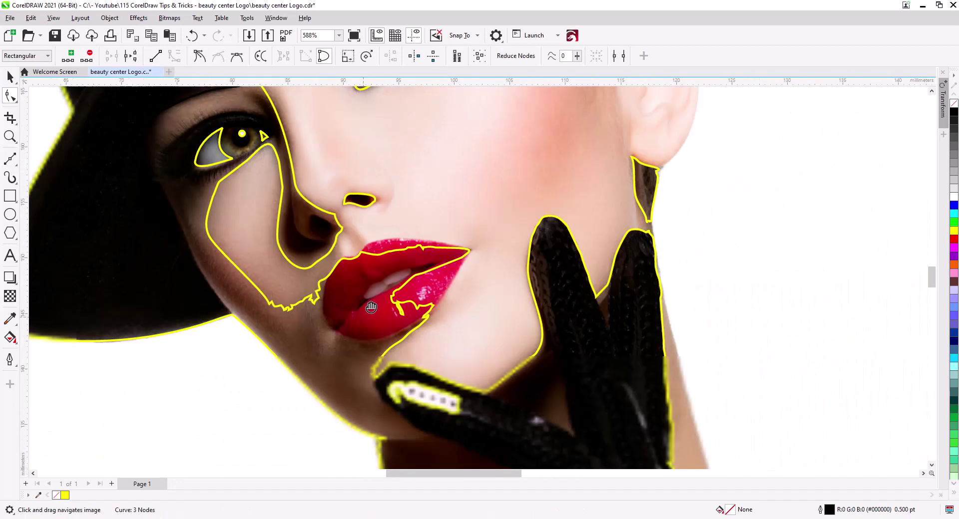
left_click(258, 271)
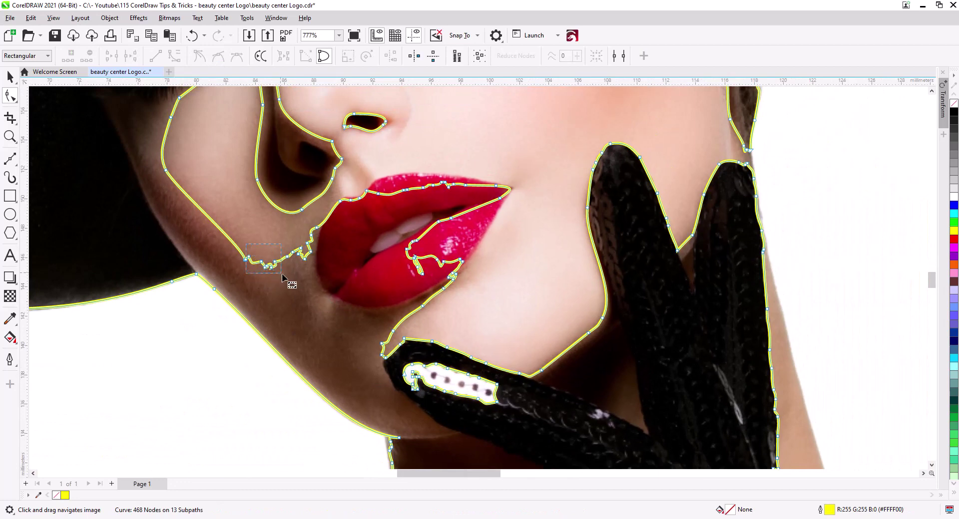
left_click_drag(282, 274, 286, 277)
key("Delete")
left_click_drag(290, 220, 328, 267)
key("Delete")
- Delete the remaining traced outline nodes around the lips and down the chin to the gloved fingertip
left_click_drag(427, 171, 517, 220)
key("Delete")
left_click_drag(392, 167, 468, 294)
key("Delete")
left_click_drag(334, 185, 386, 212)
key("Delete")
left_click_drag(401, 280, 442, 325)
key("Delete")
left_click_drag(370, 322, 395, 347)
key("Delete")
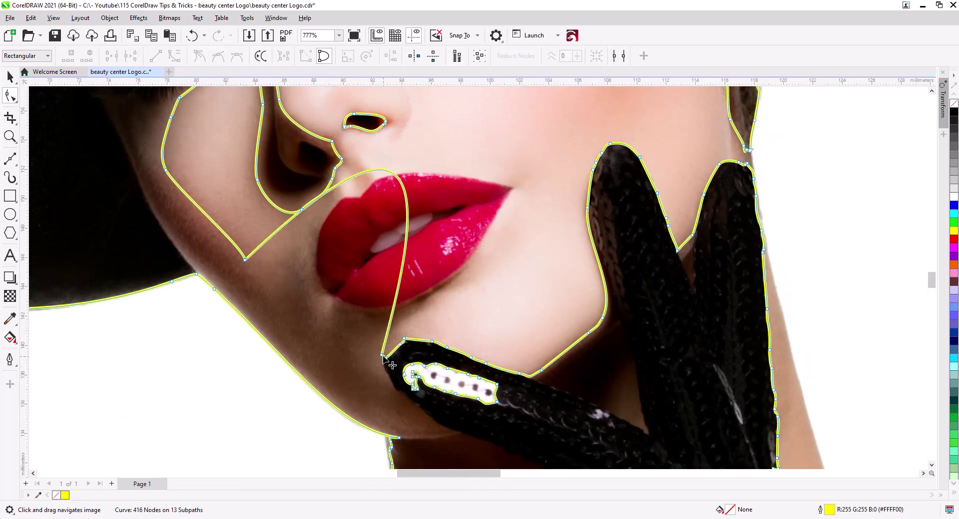
- Reshape the segment from the cheek to the gloved fingertip into a smooth curve below the lips and delete the surplus cheek nodes
left_click(382, 356)
left_click_drag(408, 243, 313, 337)
left_click_drag(348, 186, 300, 297)
left_click(382, 356)
left_click_drag(282, 416, 333, 345)
left_click_drag(359, 292, 311, 304)
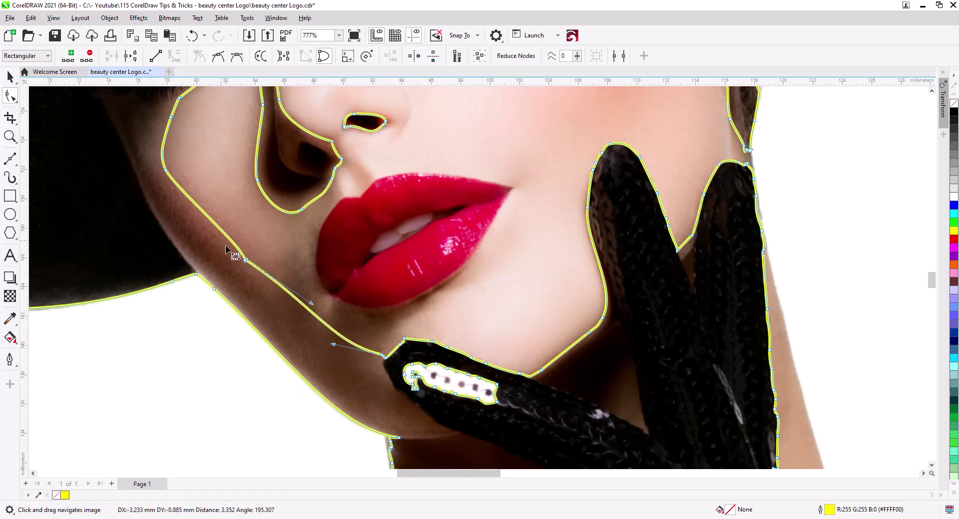
key("Delete")
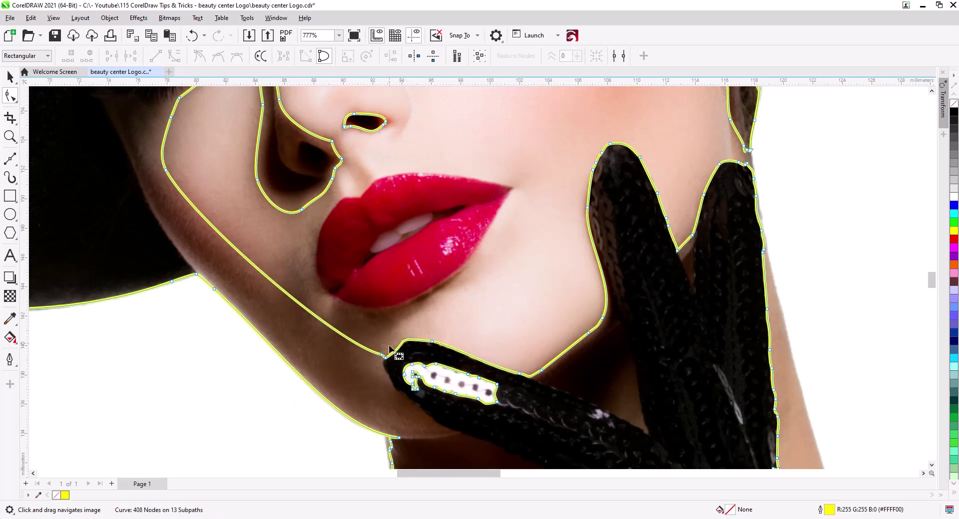
- Adjust the outline node on the gloved fingertip's upper edge so the tip is rounded
left_click(432, 343)
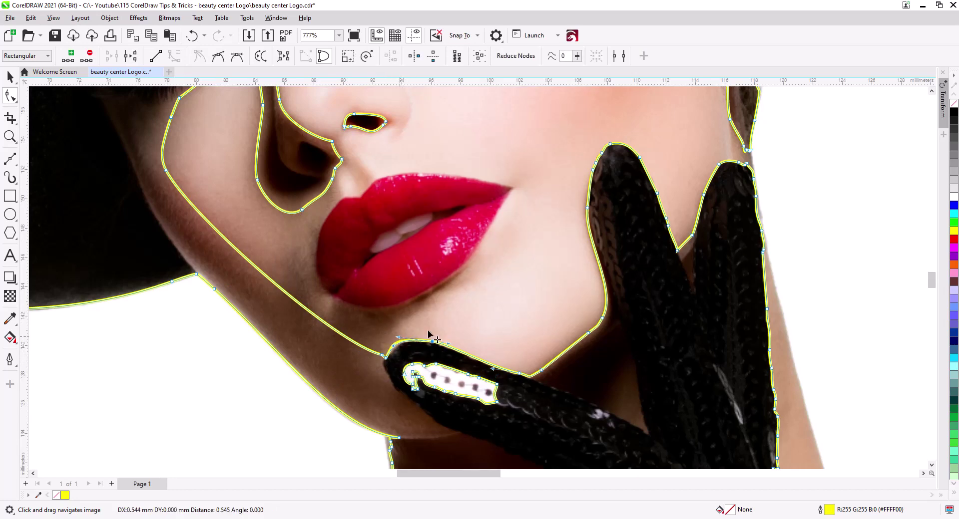
left_click_drag(300, 307, 253, 365)
left_click_drag(249, 239, 289, 200)
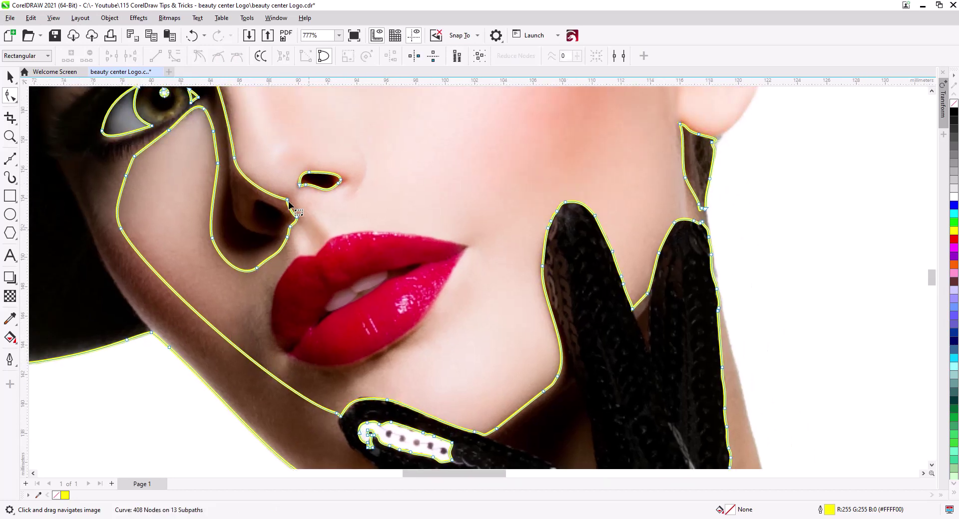
- Draw a closed straight-segment outline around the upper lip with the Bézier tool, following its cupid's bow and mouth opening
left_click(10, 159)
left_click(284, 352)
left_click(290, 265)
left_click(314, 256)
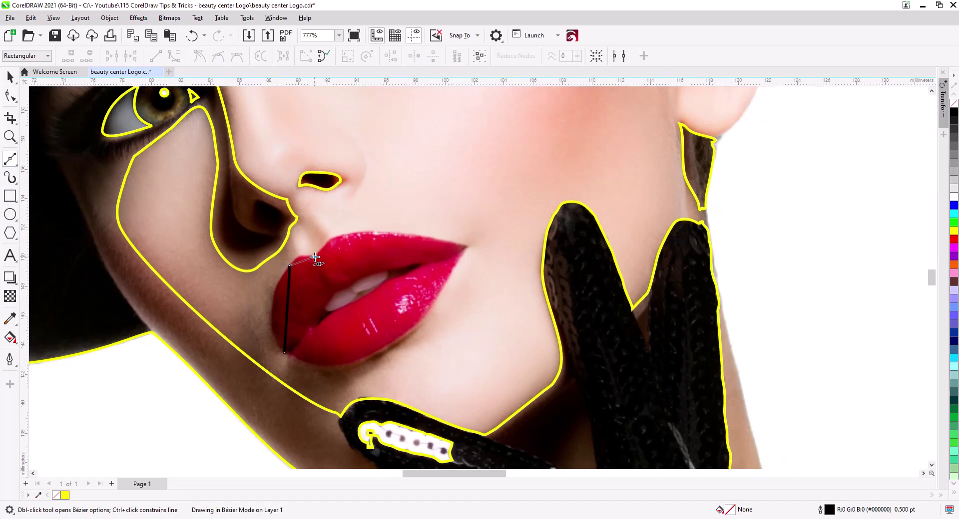
left_click(362, 233)
left_click(469, 247)
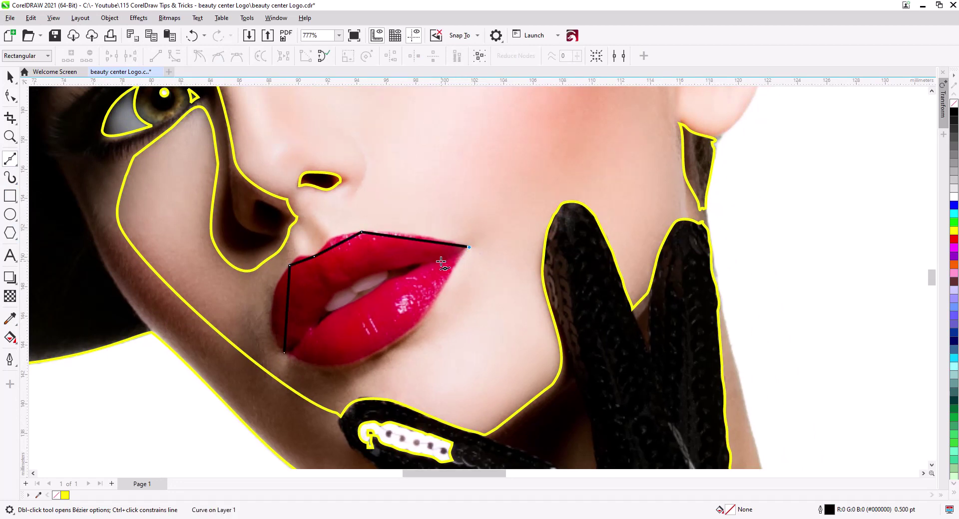
left_click(334, 292)
left_click(284, 353)
- Convert the upper lip outline's segments to curves and bend them to follow the lip's outer and inner edges
double_click(10, 97)
left_click(175, 56)
left_click_drag(414, 239, 417, 237)
left_click_drag(342, 242, 333, 238)
left_click_drag(302, 261, 302, 258)
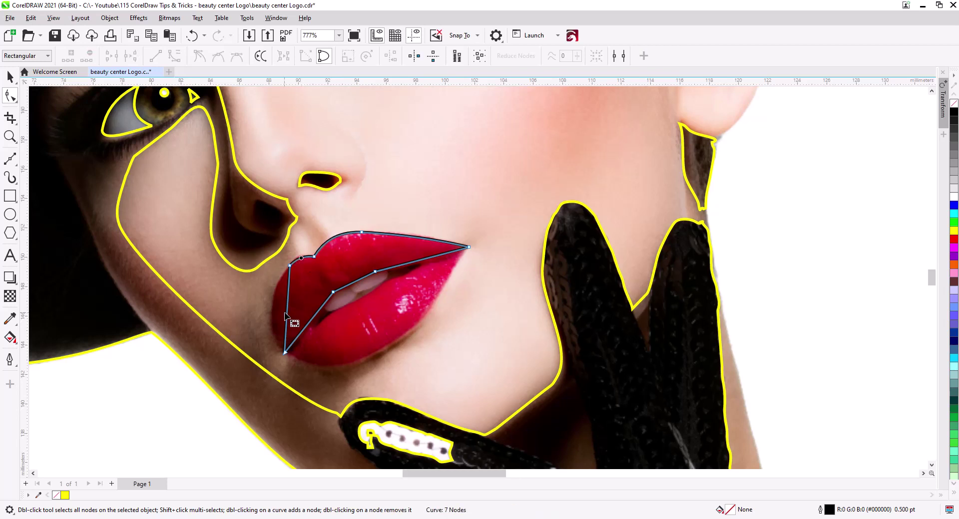
left_click_drag(286, 315, 302, 338)
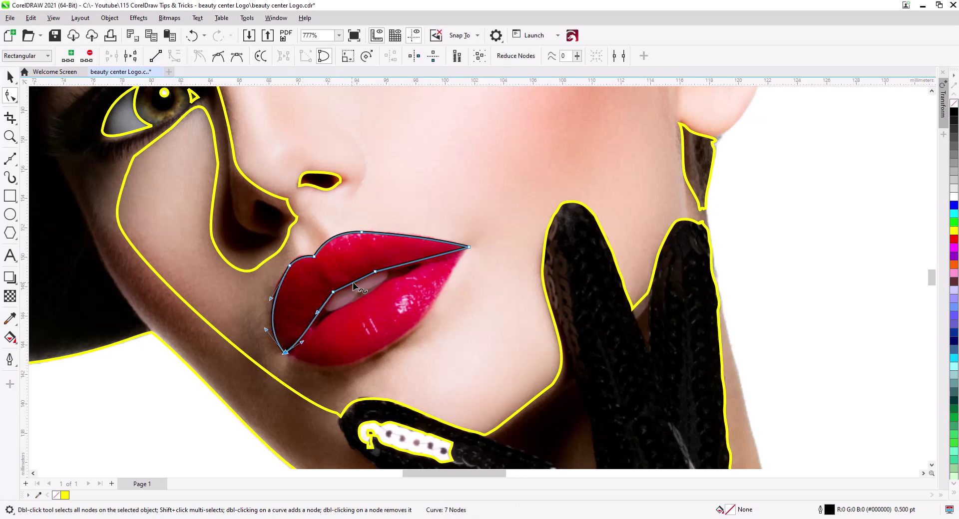
left_click_drag(361, 277, 361, 281)
left_click_drag(438, 256, 441, 261)
left_click(15, 82)
left_click(50, 111)
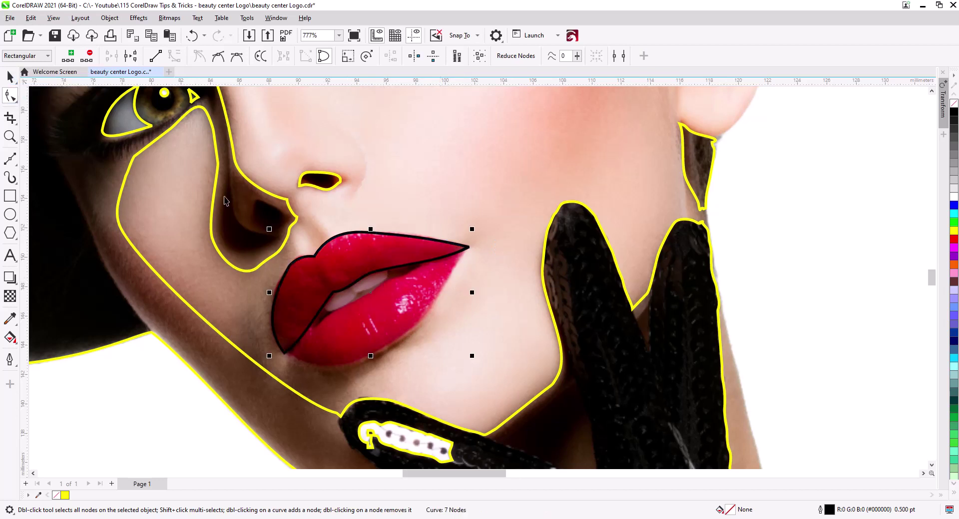
- Draw a closed straight-segment Bézier outline around the lower lip, from one mouth corner to the other and back
left_click(10, 159)
left_click(467, 250)
left_click(405, 277)
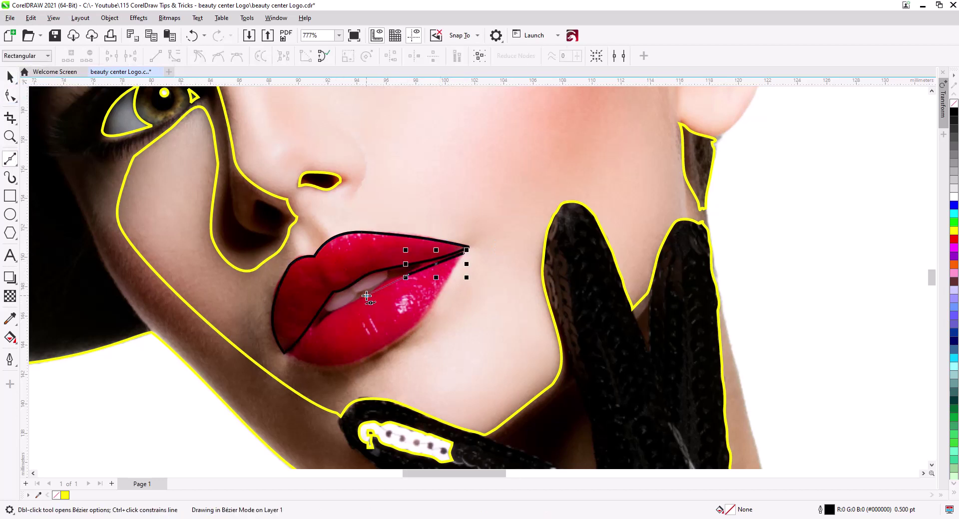
left_click(366, 295)
left_click(312, 329)
left_click(290, 358)
left_click(397, 338)
left_click(466, 250)
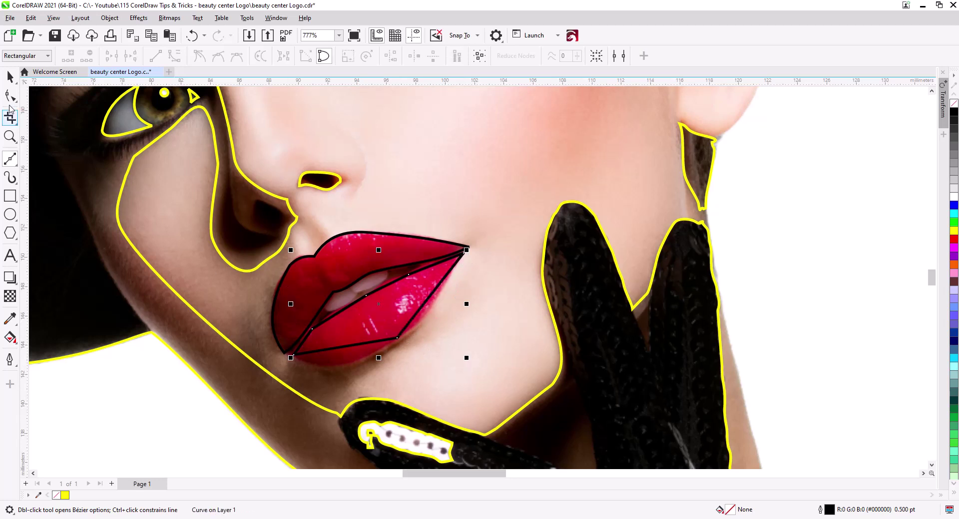
- Bend the lower lip outline to the photo's lip edge, adding nodes where needed, and nudge the upper lip's corner node
left_click(10, 96)
left_click_drag(340, 348, 337, 366)
left_click_drag(422, 306, 427, 313)
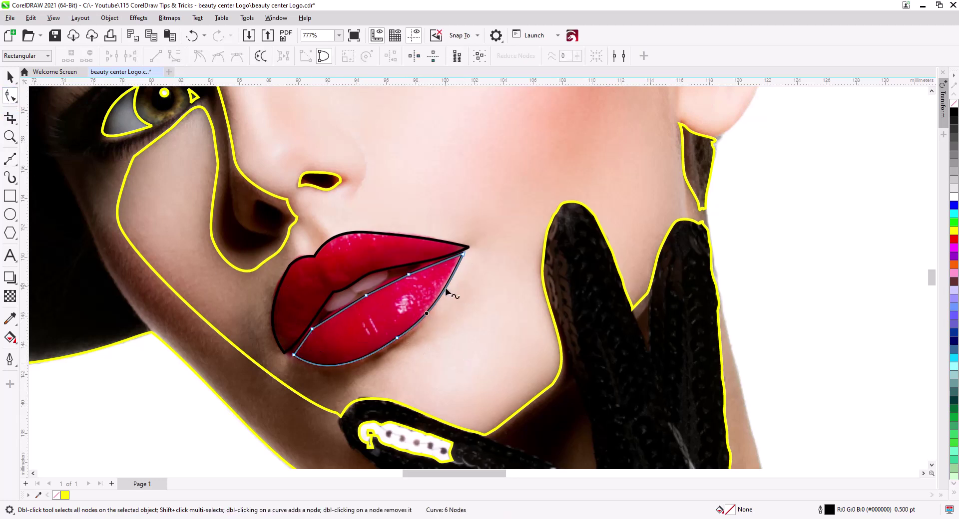
double_click(444, 288)
left_click(387, 284)
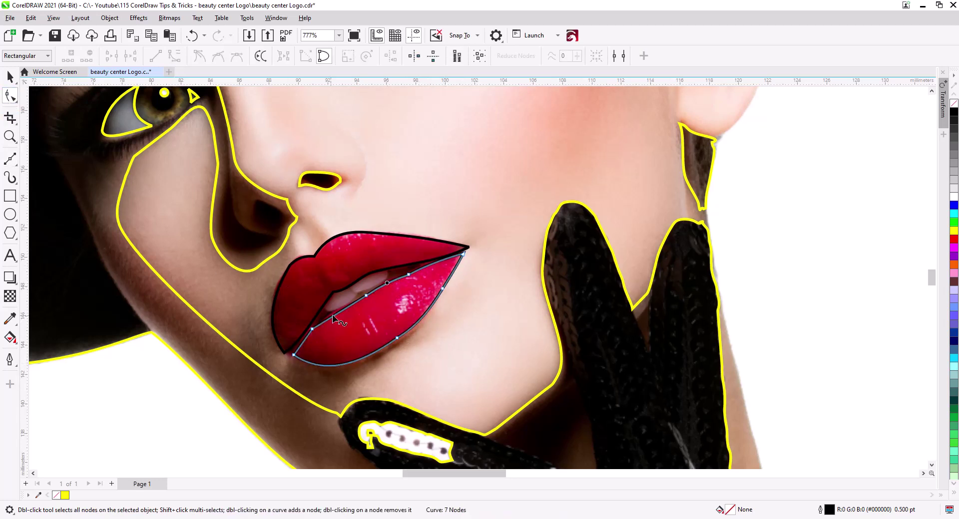
left_click(287, 353)
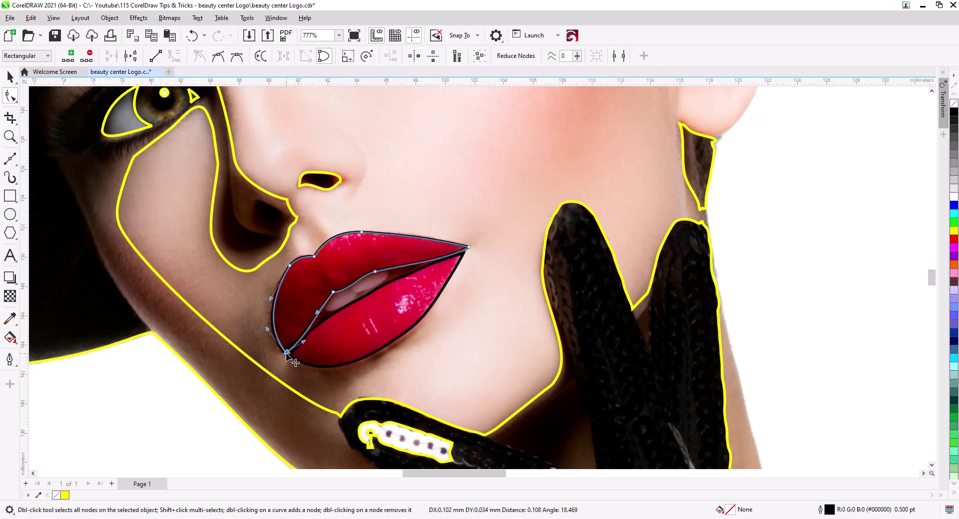
- Draw a three-node highlight on the lower lip's shiny area and curve it into a teardrop shape
key("F5")
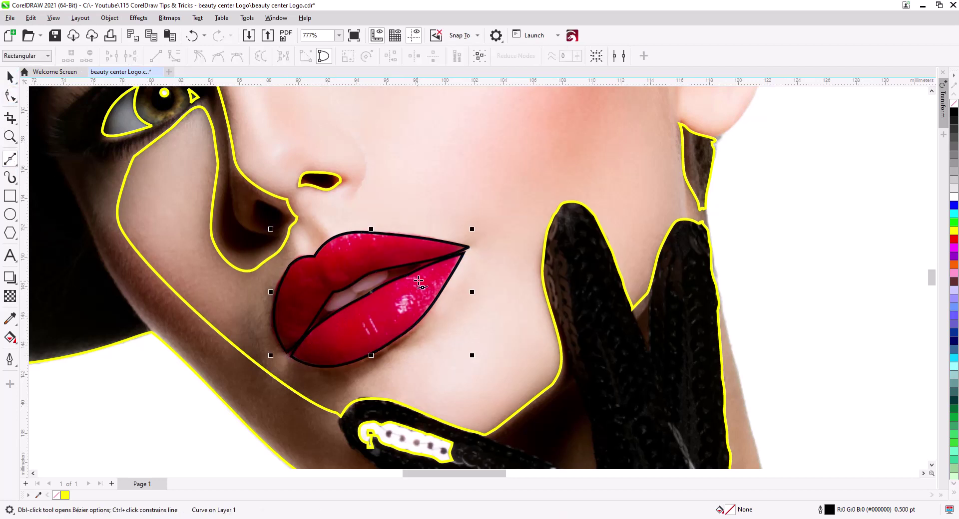
left_click(421, 278)
left_click(398, 301)
left_click(411, 311)
left_click(421, 278)
key("F10")
key("ctrl+a")
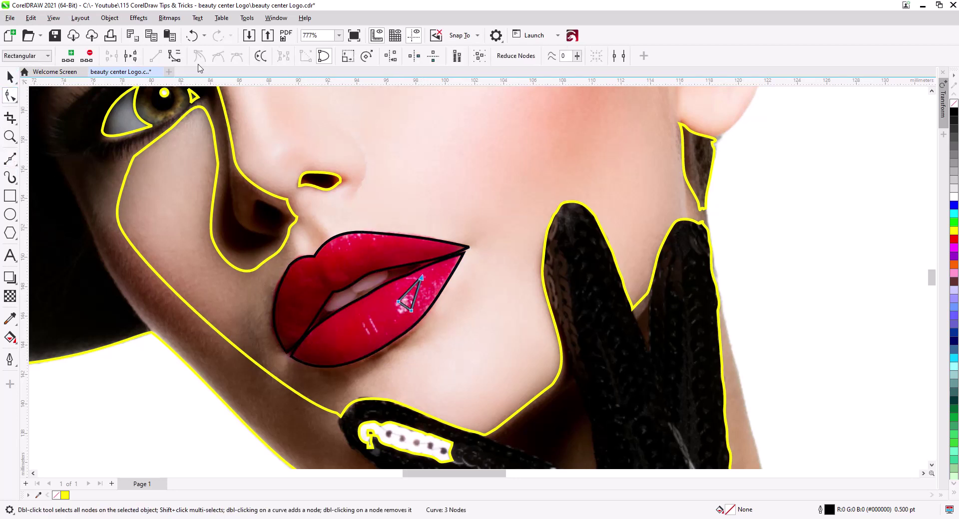
left_click_drag(417, 294, 393, 308)
left_click(411, 310, "shift")
- Draw a small four-sided highlight near the middle of the lower lip and bend its sides slightly inward
left_click(10, 159)
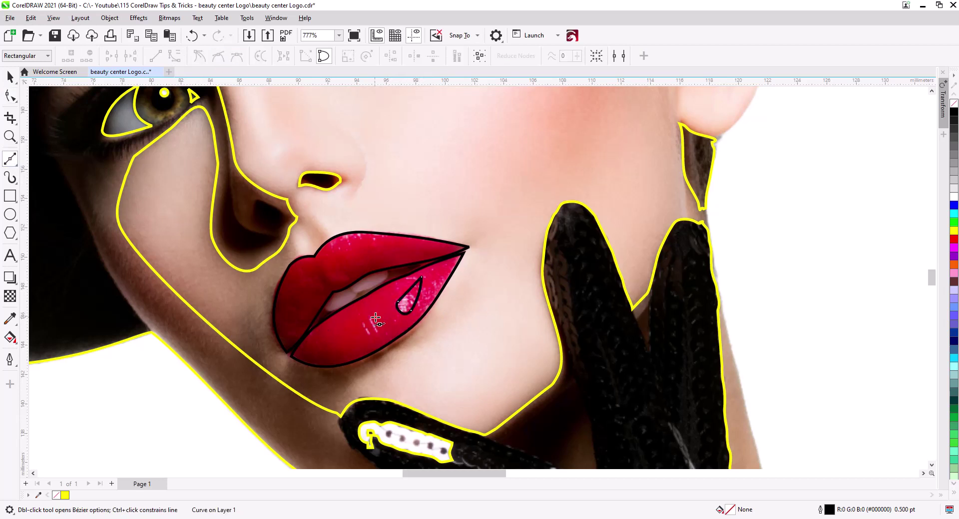
left_click(370, 315)
left_click(378, 333)
left_click(10, 95)
scroll(379, 329, "up", 4)
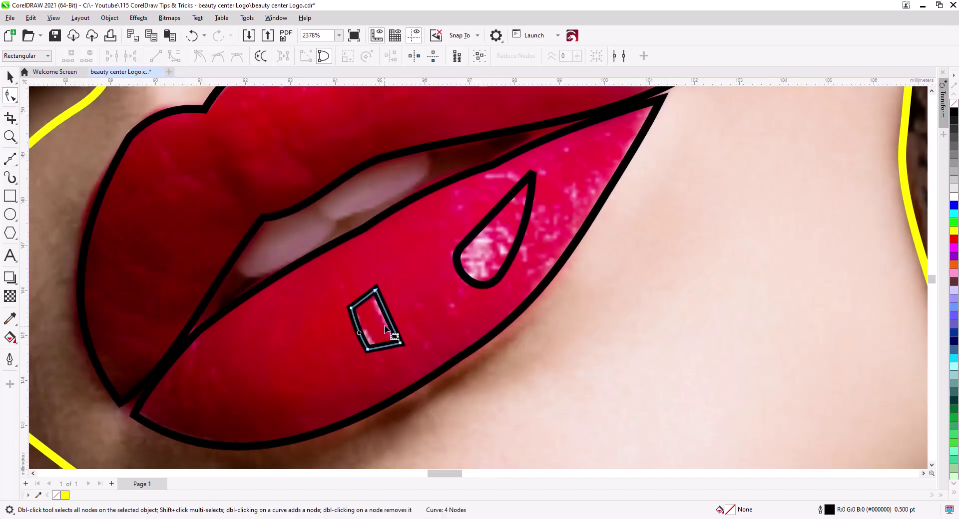
left_click_drag(390, 323, 393, 345)
scroll(369, 326, "down", 3)
- Draw a narrow three-node highlight along the upper lip's top edge and curve it to a rounded end
left_click(10, 159)
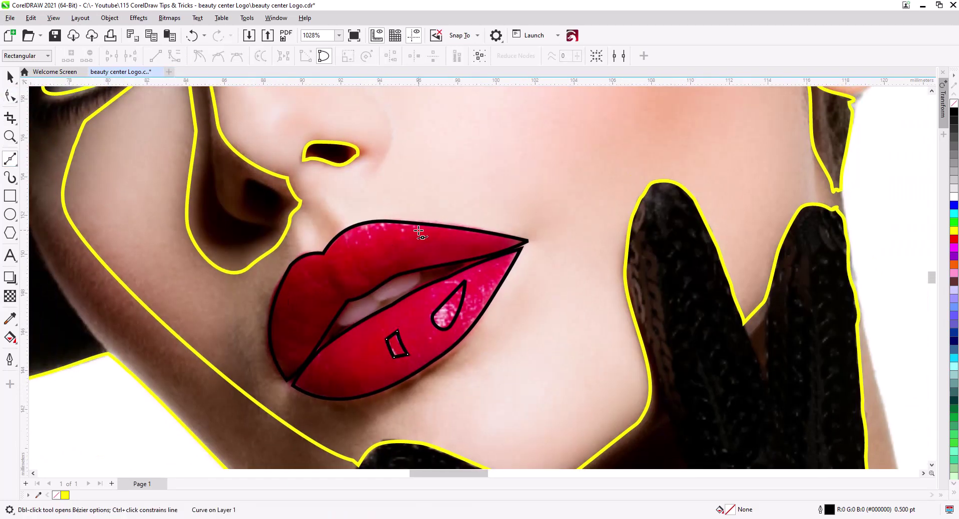
left_click(419, 231)
left_click(348, 233)
left_click(353, 248)
left_click(418, 231)
left_click(10, 95)
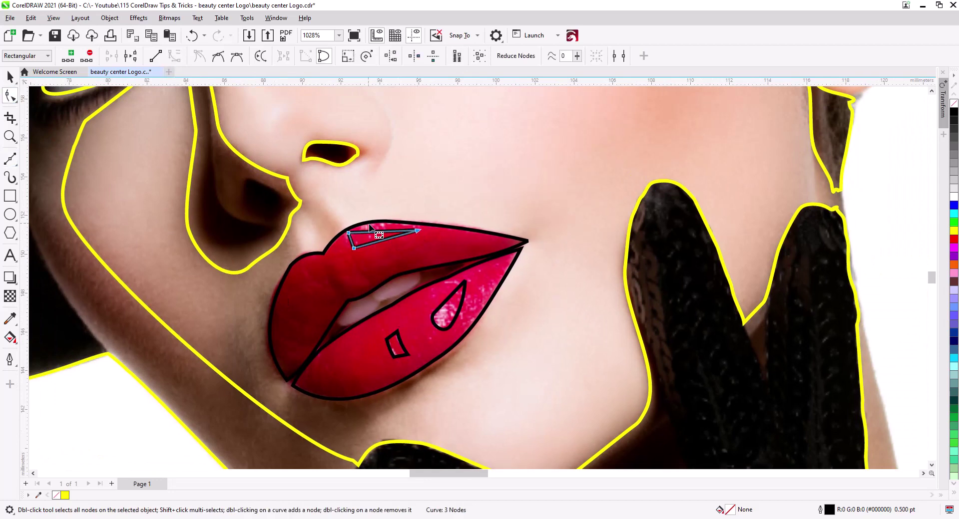
left_click_drag(377, 232, 350, 235)
left_click(354, 248)
left_click(348, 233, "shift")
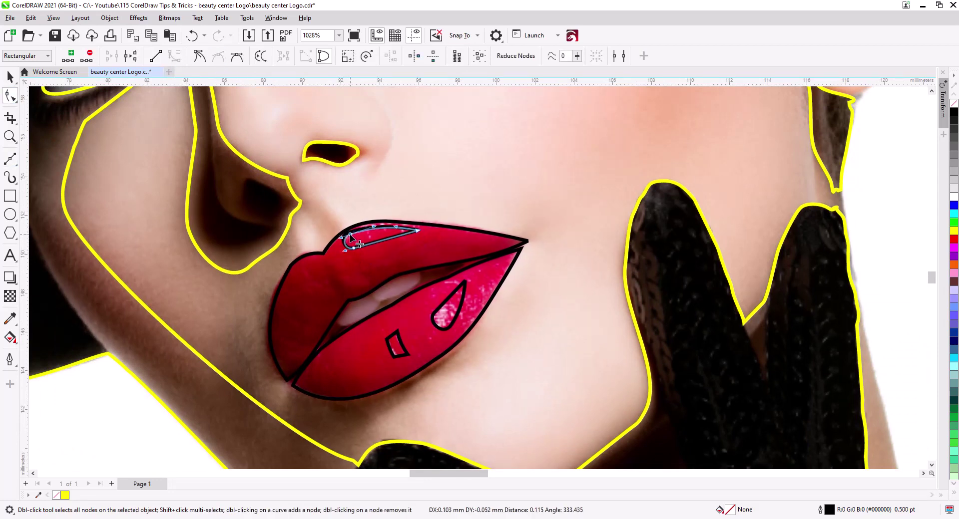
- Draw a three-node open line around the tooth nearer the shaded cheek and curve its lower segment along the tooth edge
left_click(10, 77)
scroll(343, 301, "down", 2)
left_click_drag(411, 351, 413, 375)
left_click(358, 363)
scroll(358, 363, "up", 2)
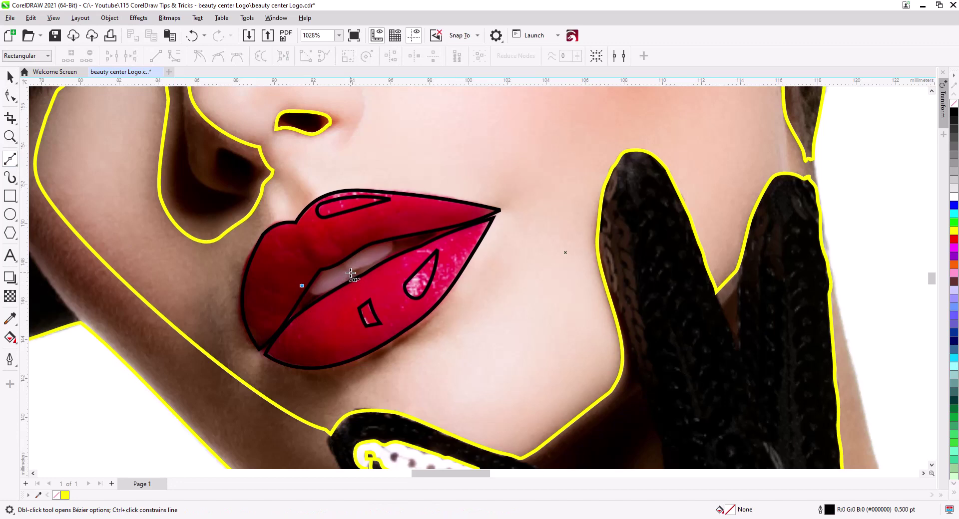
left_click(10, 96)
scroll(319, 280, "up", 3)
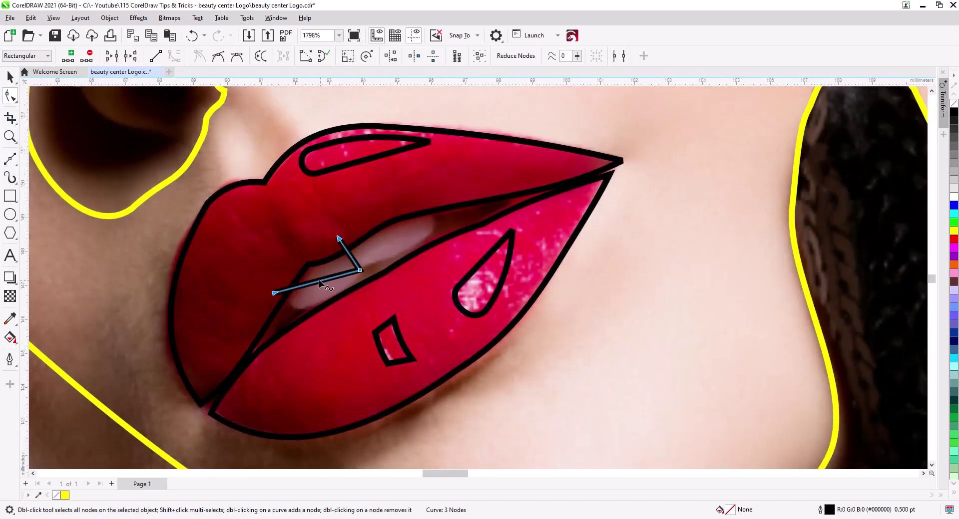
left_click_drag(316, 280, 312, 304)
left_click(349, 257)
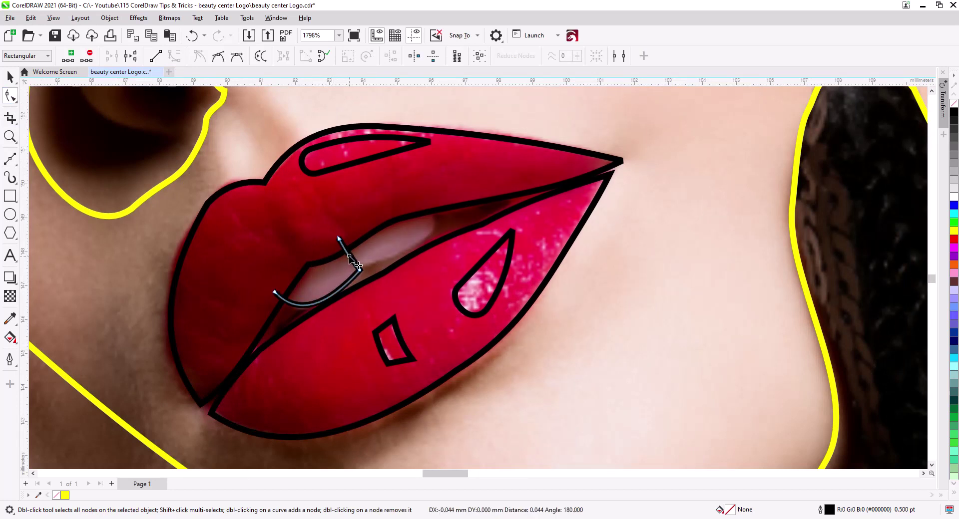
- Draw a two-node line from the gap between the teeth to the upper lip and curve it around the second tooth
left_click(9, 157)
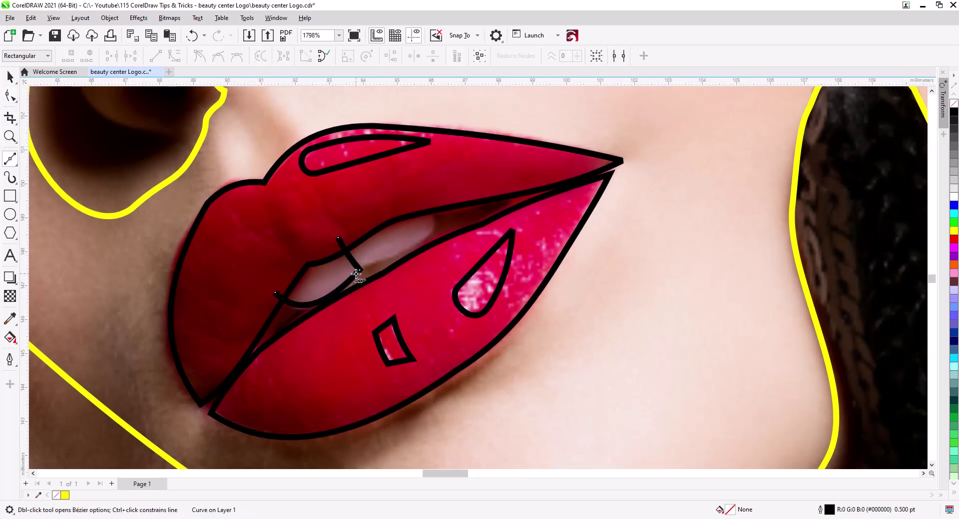
left_click(434, 200)
left_click(11, 97)
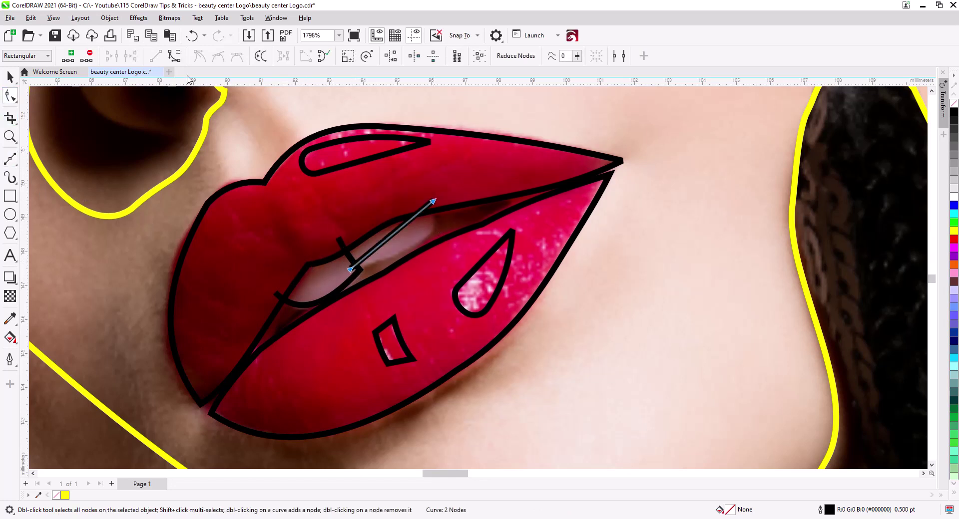
left_click_drag(396, 230, 423, 241)
- Smart Fill the second tooth's enclosed area with blue and a hairline outline, and delete its curved guide line
left_click(10, 340)
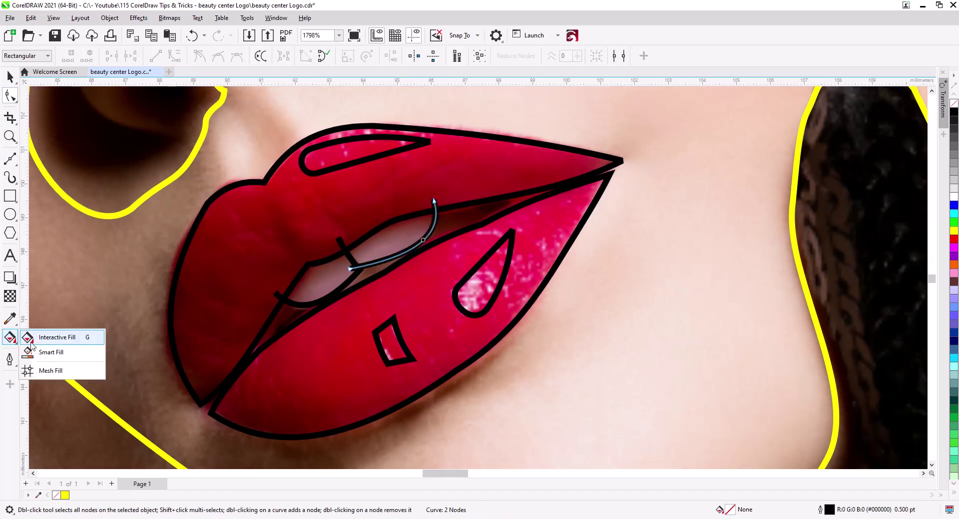
left_click(45, 354)
left_click(393, 237)
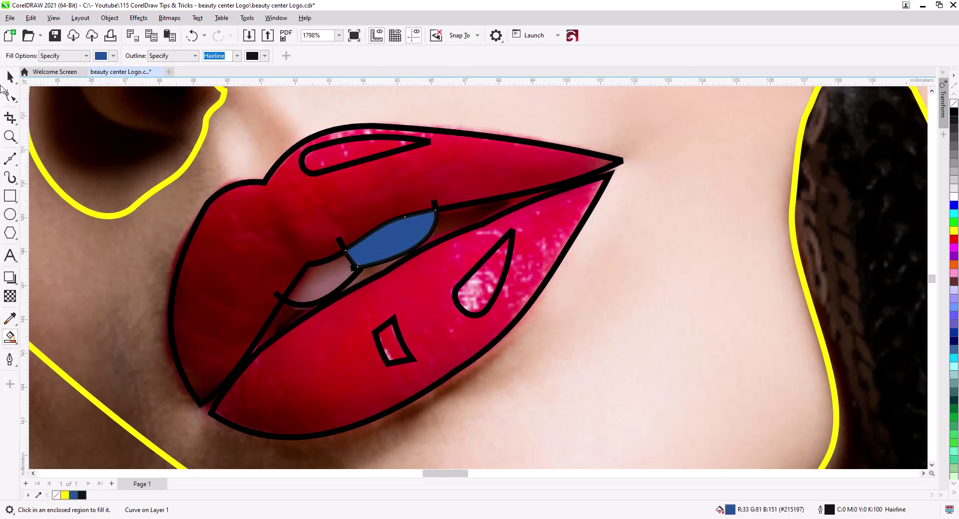
left_click(11, 78)
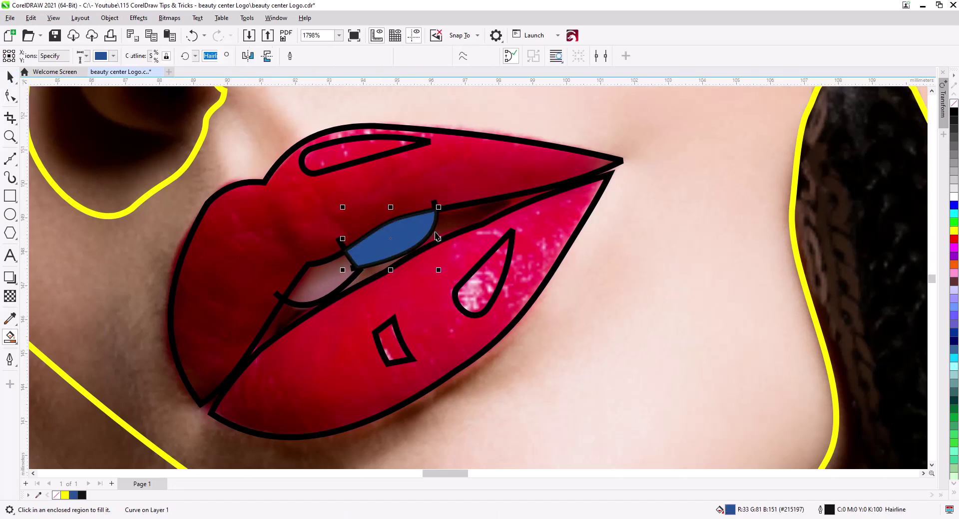
left_click(435, 208)
- Smart Fill the remaining tooth area with the same blue, delete its guide line and select the filled shape
left_click(341, 295)
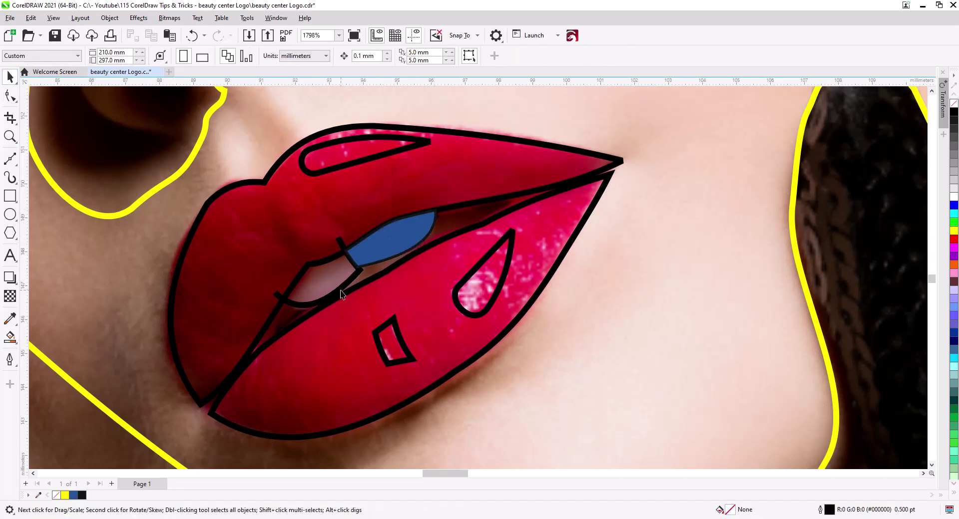
left_click(341, 295)
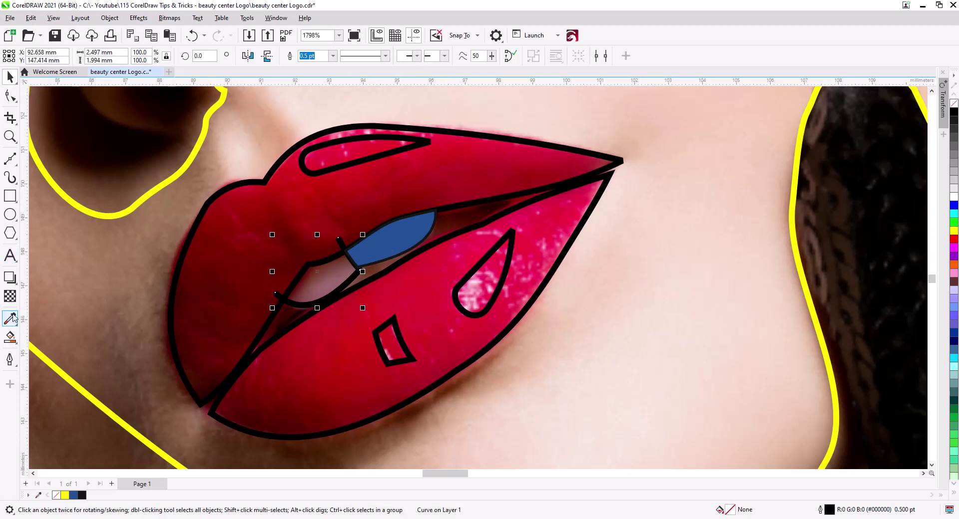
left_click(12, 338)
left_click(320, 286)
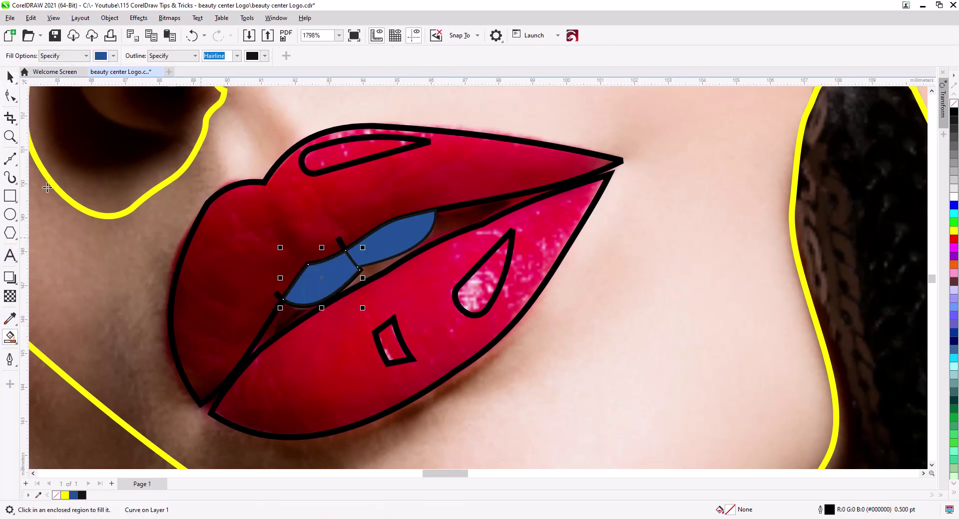
key("space")
left_click(341, 245)
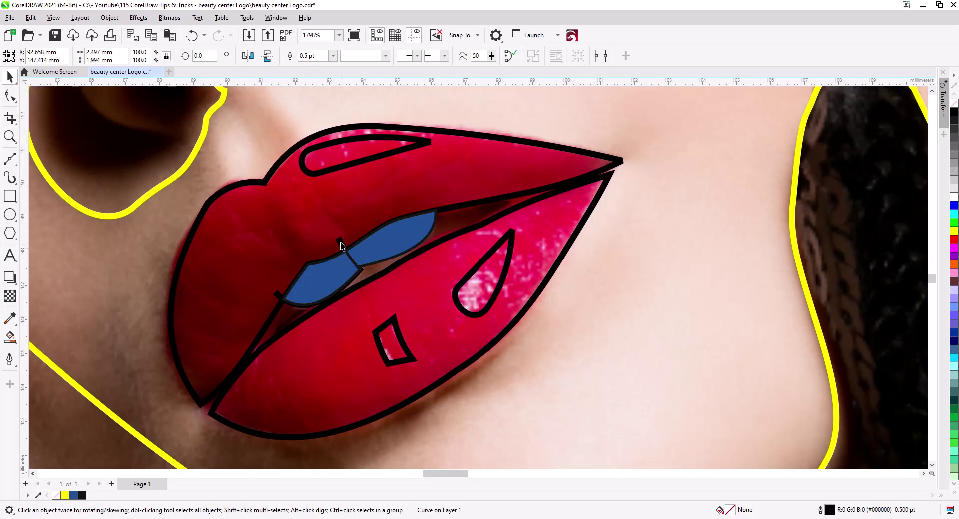
left_click(322, 292)
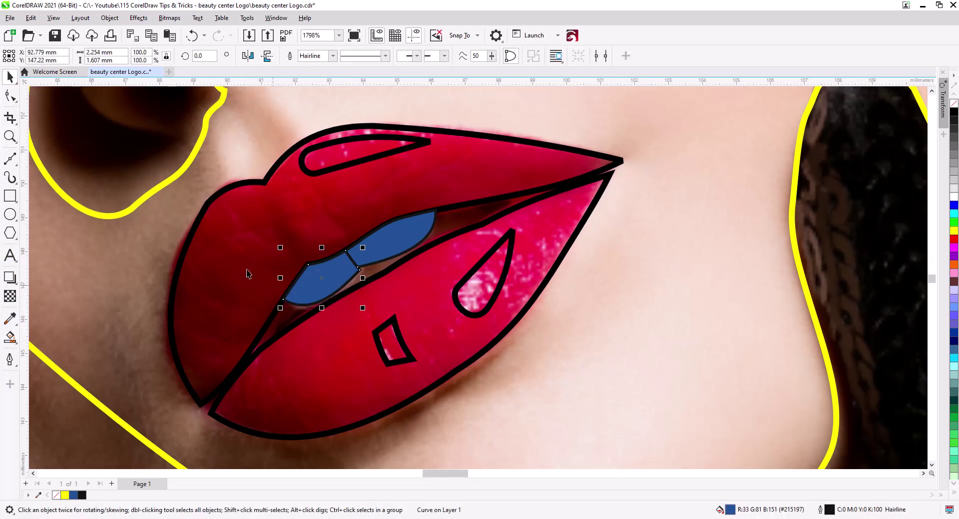
- Shift the nodes on the selected tooth's inner edge slightly away from the other tooth to leave a narrow gap
left_click(10, 96)
scroll(283, 224, "up", 2)
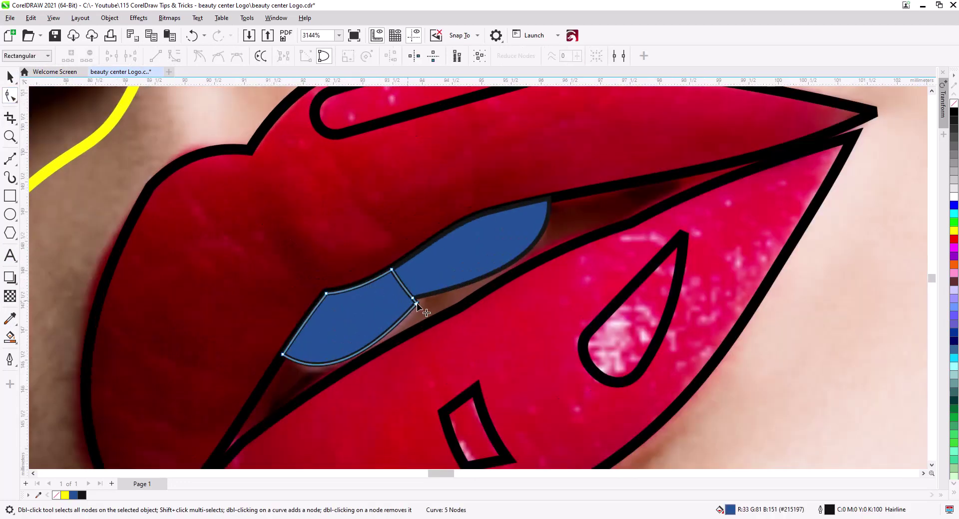
left_click_drag(384, 260, 384, 260)
left_click_drag(415, 303, 412, 305)
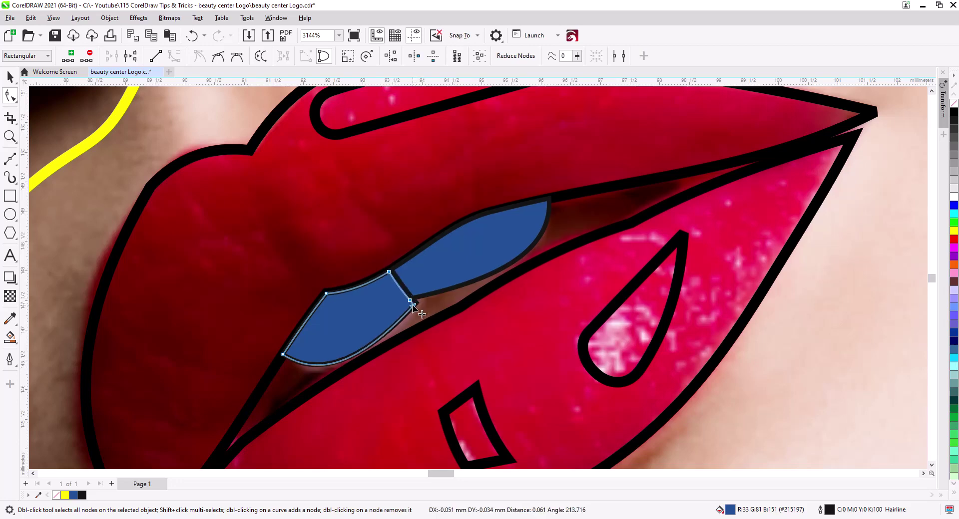
- Lock the portrait bitmap so that only the traced shapes can be selected
scroll(407, 310, "down", 5)
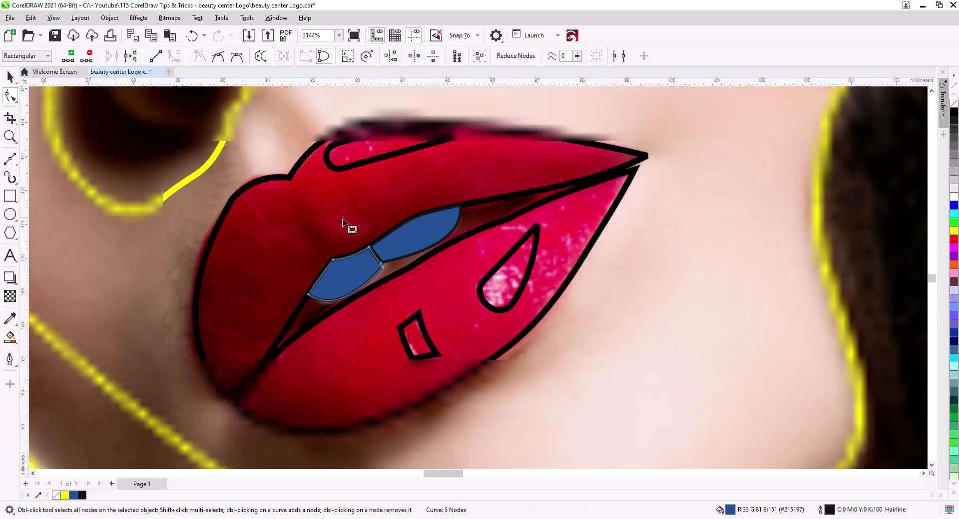
scroll(349, 244, "down", 1)
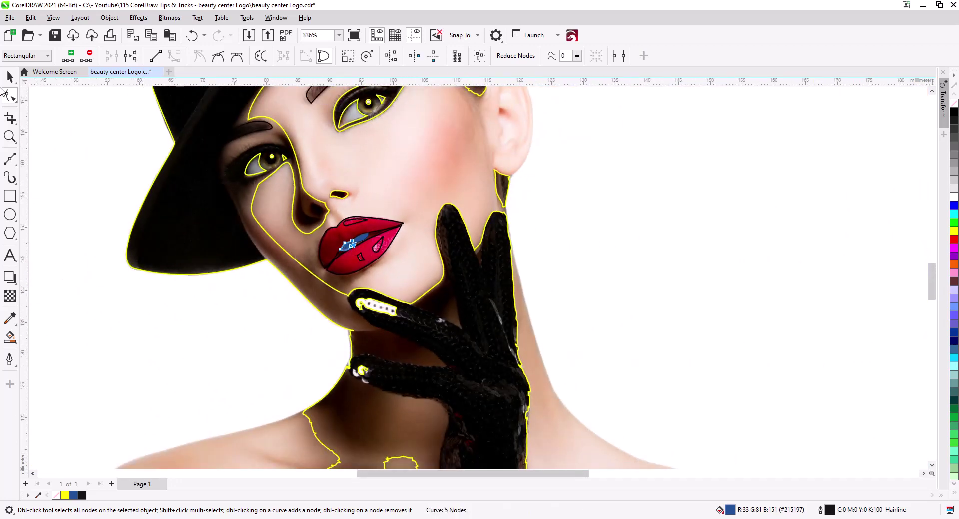
left_click(10, 77)
left_click(593, 242)
scroll(578, 267, "down", 1)
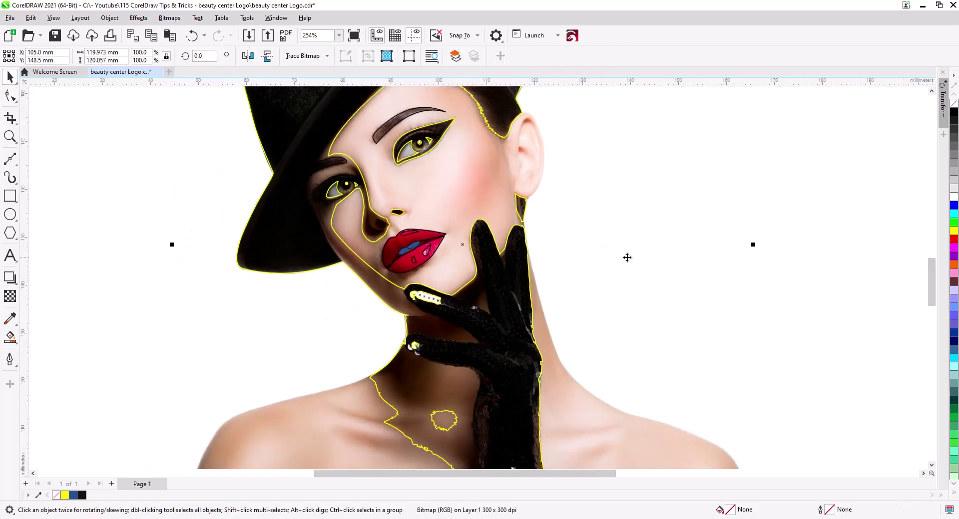
right_click(628, 259)
left_click(653, 302)
- Select the ten traced objects and combine them into one curve with a yellow outline and no fill
scroll(625, 266, "down", 1)
left_click_drag(634, 266, 569, 296)
left_click_drag(622, 327, 320, 170)
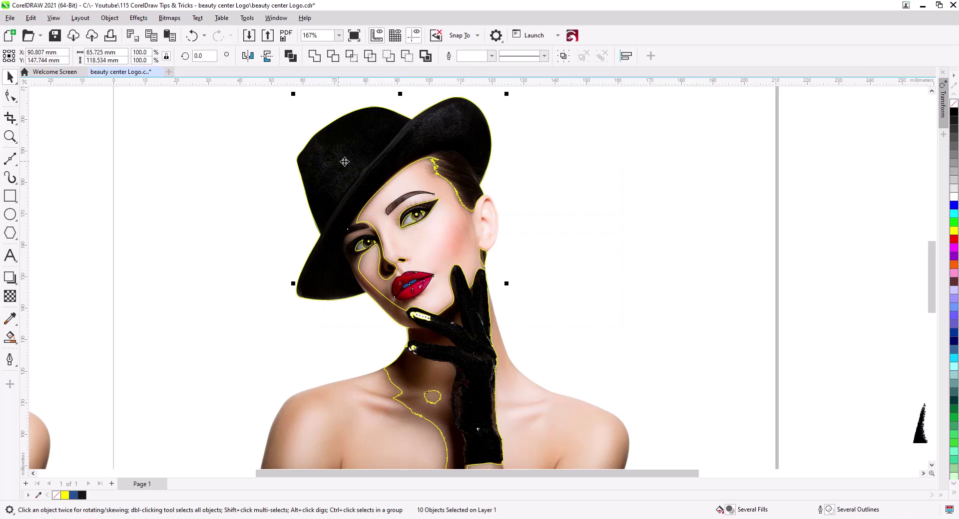
left_click(954, 231)
left_click(598, 373)
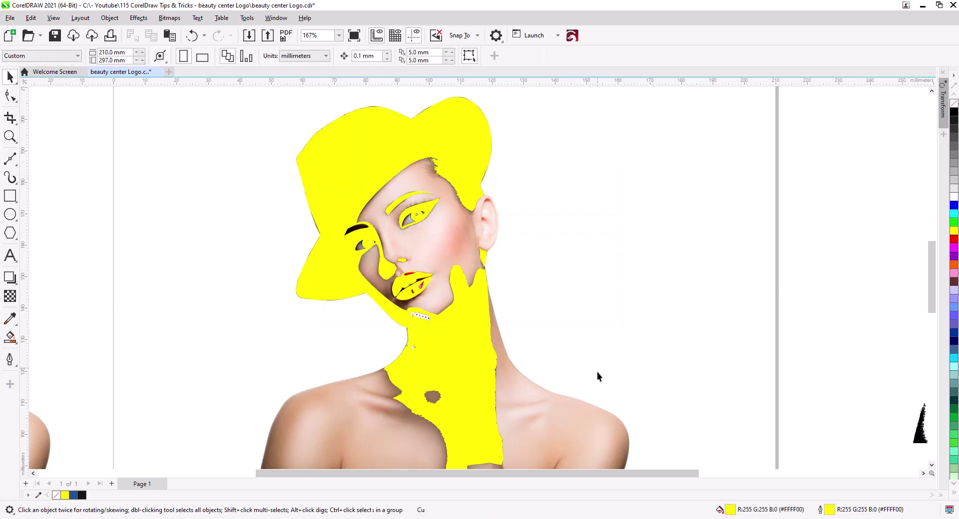
key("ctrl+z")
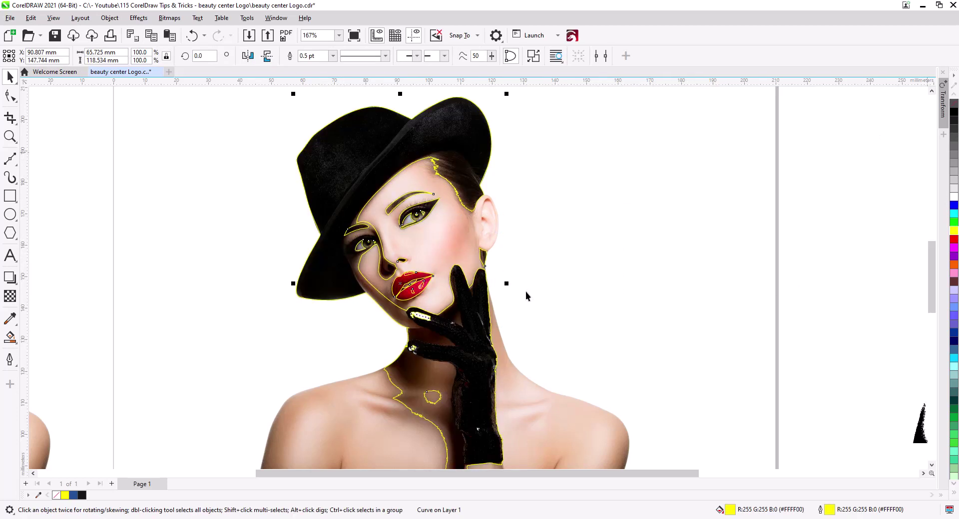
- Delete the uneven nodes on the neck outline between the chin and the shoulder
scroll(525, 292, "up", 5)
key("F10")
scroll(360, 315, "down", 2)
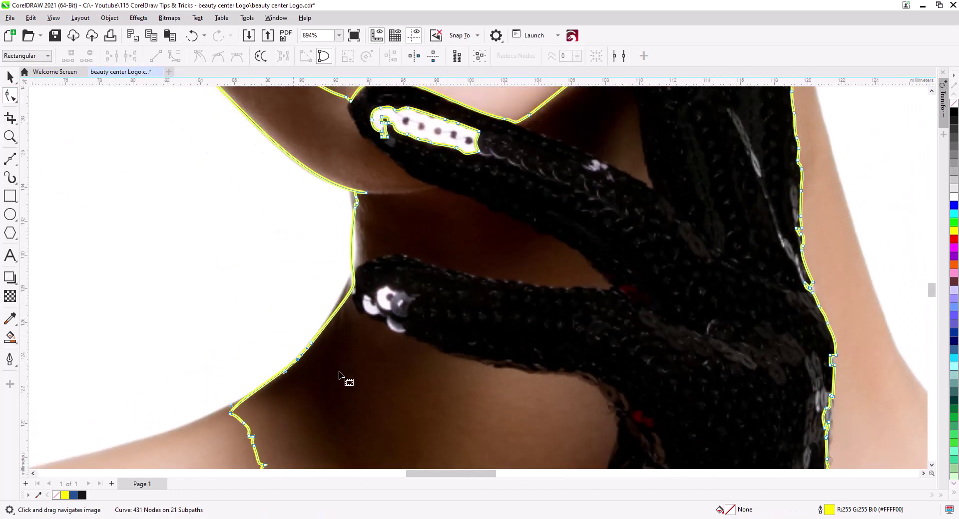
key("Delete")
left_click_drag(350, 202, 349, 201)
left_click_drag(366, 192, 350, 188)
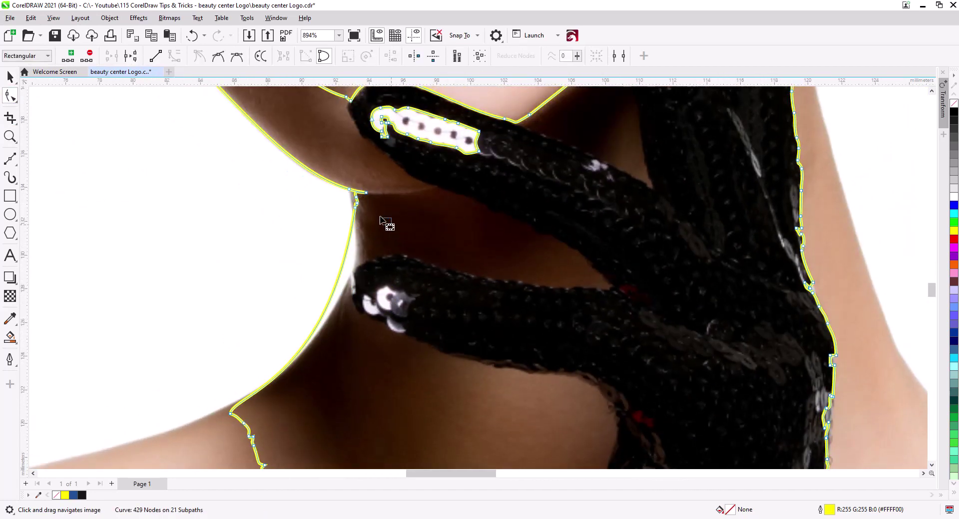
- Remove the surplus nodes where the chin meets the neck, leaving one clean corner in the outline
left_click(378, 212)
scroll(356, 215, "up", 4)
double_click(357, 163)
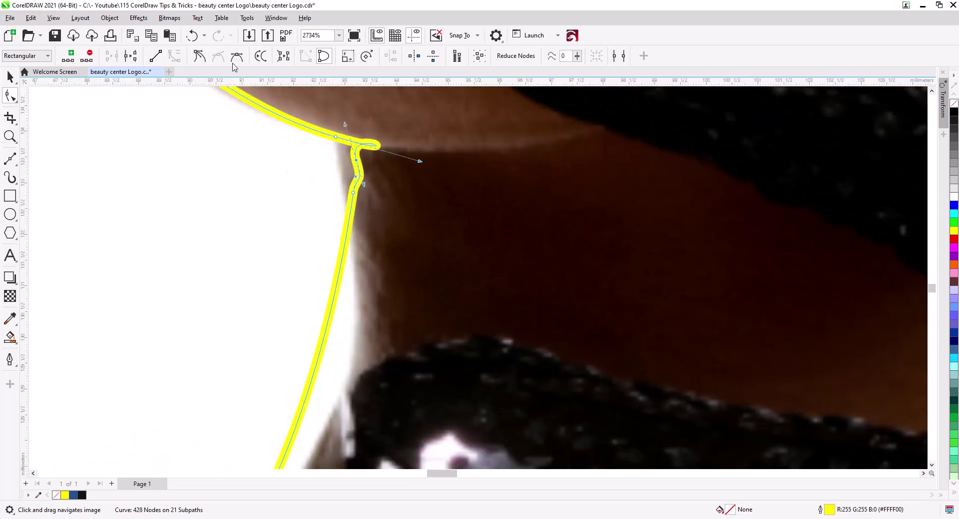
left_click(155, 57)
key("ctrl+z")
left_click_drag(420, 163, 354, 146)
left_click_drag(381, 200, 328, 149)
key("Delete")
left_click(380, 173)
left_click_drag(568, 245, 398, 337)
- Reshape the neck curve from the chin corner down to the shoulder so it follows the photo's edge
scroll(398, 337, "down", 3)
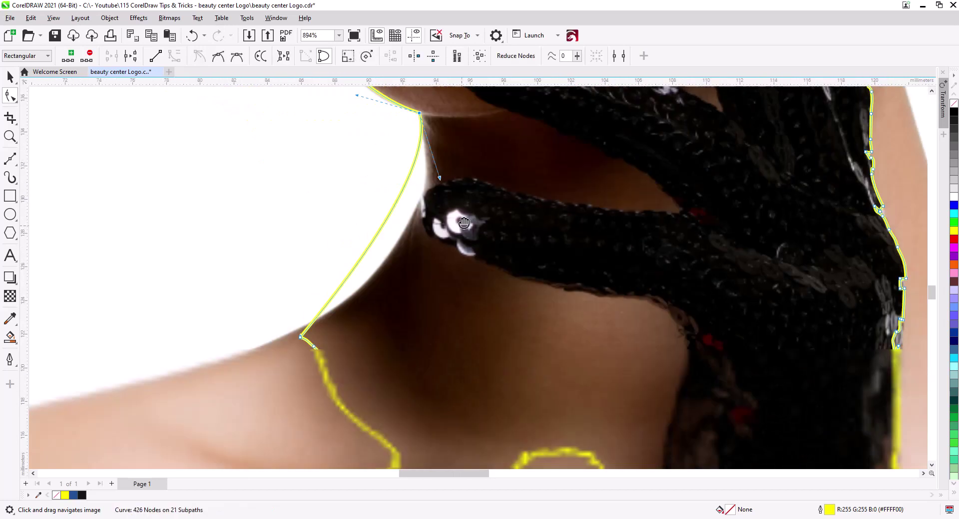
left_click_drag(378, 219, 401, 241)
left_click_drag(428, 136, 434, 149)
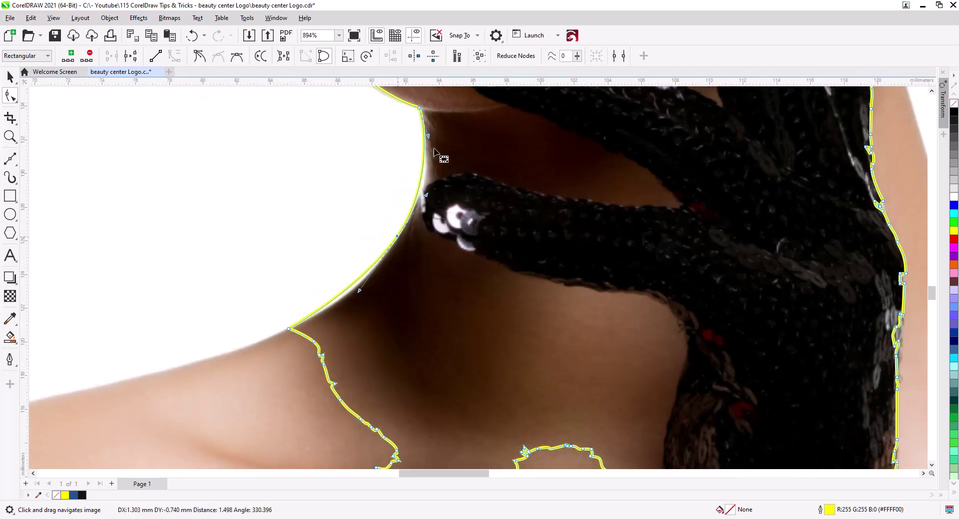
left_click(374, 285)
left_click_drag(256, 313, 320, 344)
scroll(308, 330, "up", 2)
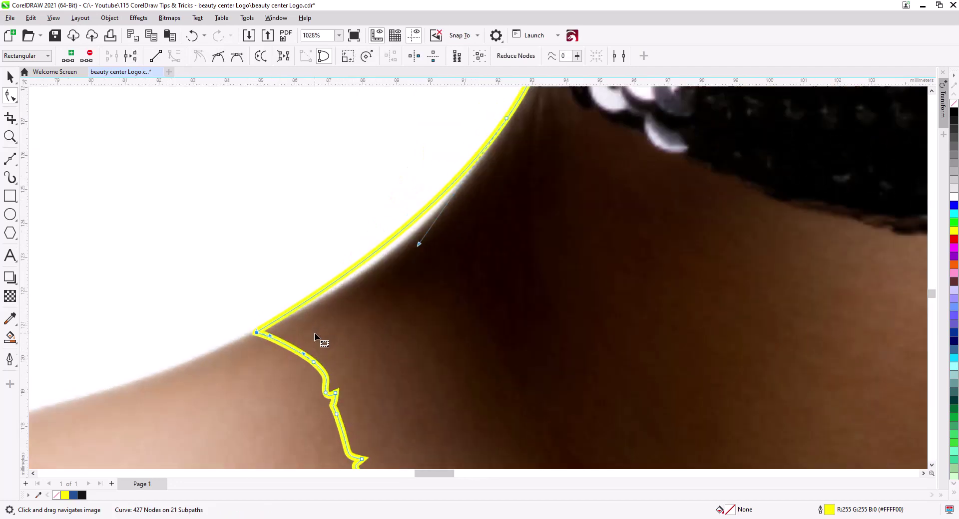
- Delete the jagged nodes along the chest shadow edge together with the small closed outline at the throat
scroll(341, 300, "down", 5)
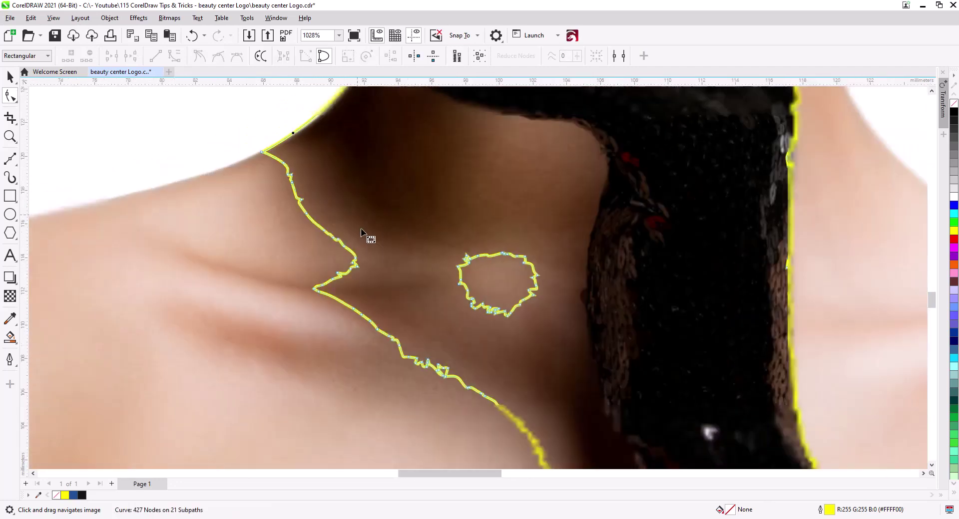
left_click_drag(370, 257, 501, 424)
key("Delete")
- Add nodes on the chest and glove edges and reshape the bottom of the tracing into a point near the wrist
scroll(494, 426, "down", 2)
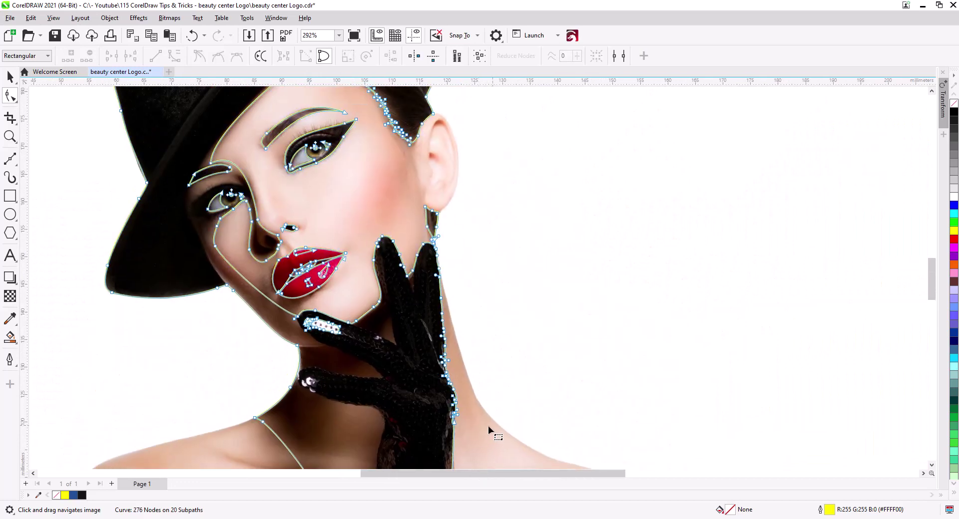
scroll(492, 380, "up", 3)
double_click(320, 324)
double_click(472, 325)
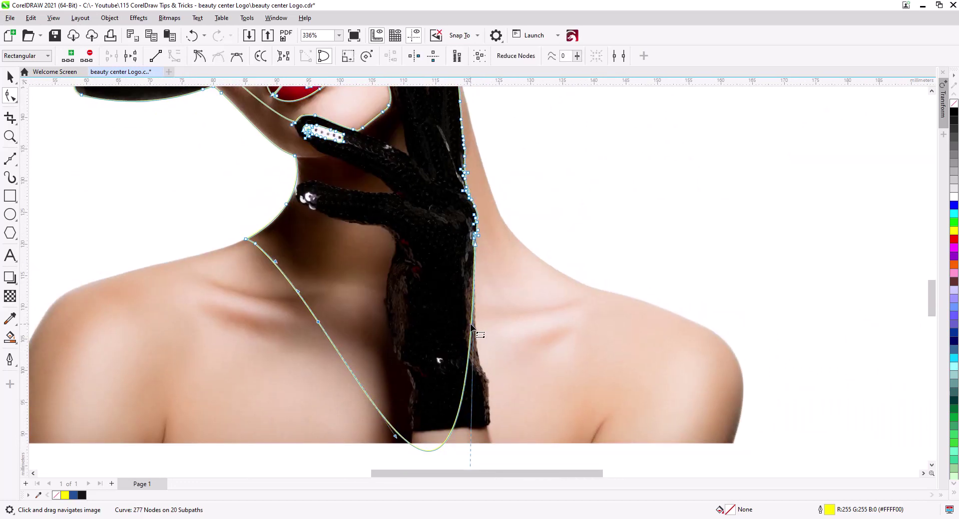
scroll(462, 356, "down", 1)
left_click(160, 56)
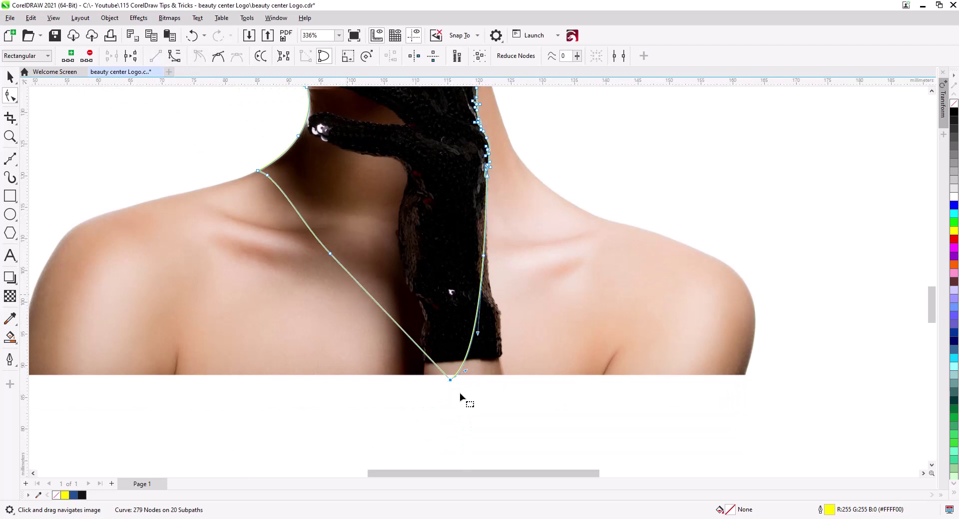
key("Delete")
left_click(469, 351)
left_click_drag(468, 452, 424, 317)
- Delete the jagged nodes along the glove's outer wrist edge and the outline around the white beads on the finger
scroll(477, 376, "up", 4)
left_click_drag(476, 378, 411, 317)
key("Delete")
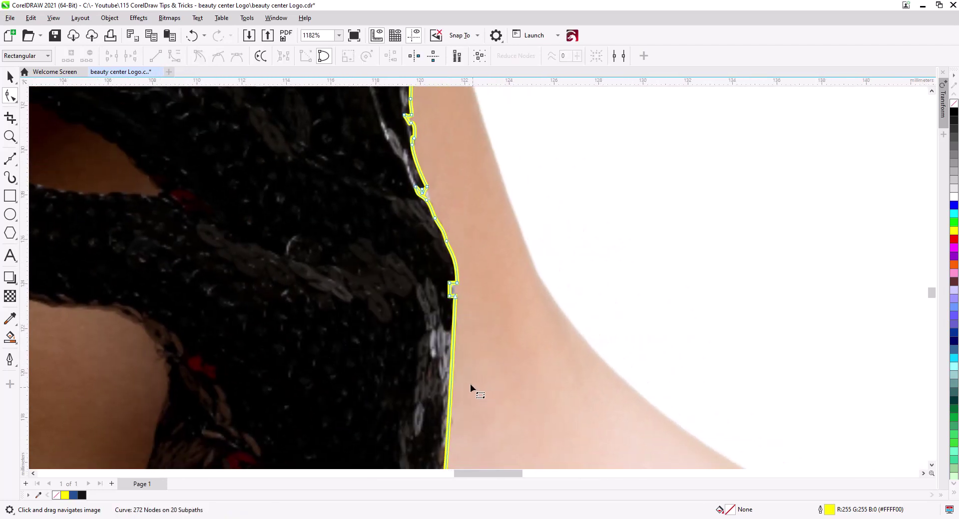
left_click_drag(466, 304, 395, 276)
key("Delete")
scroll(378, 326, "down", 3)
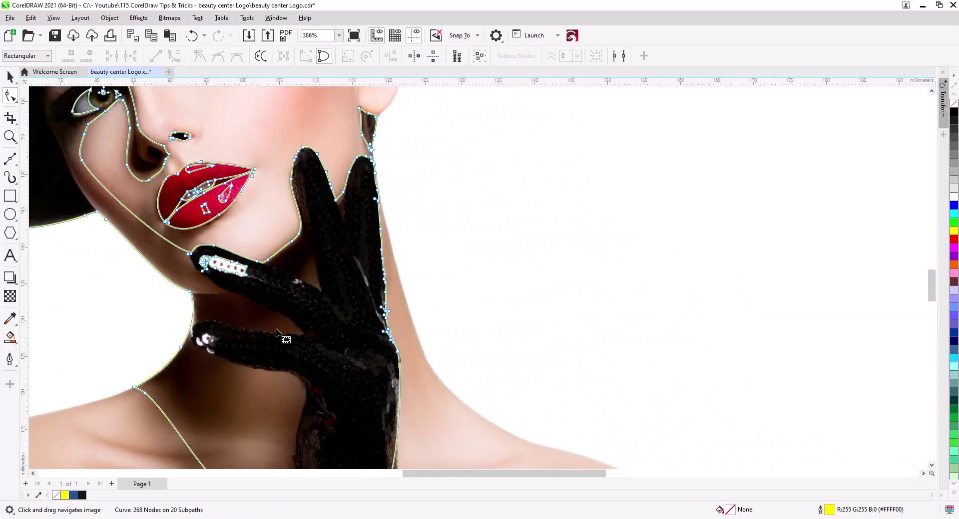
key("Delete")
- Move the corner between chin and gloved finger onto the photo's edge and delete the extra nodes beside it
scroll(200, 207, "up", 3)
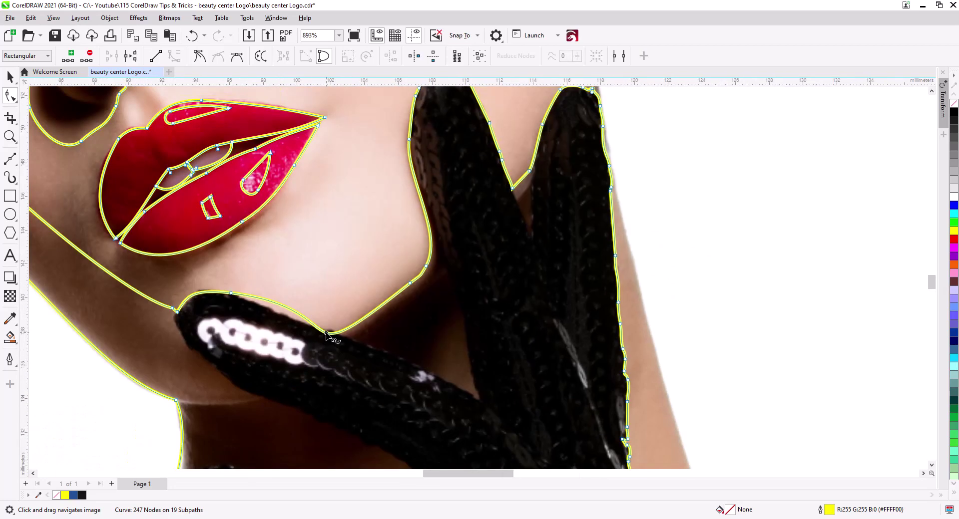
left_click_drag(325, 332, 338, 336)
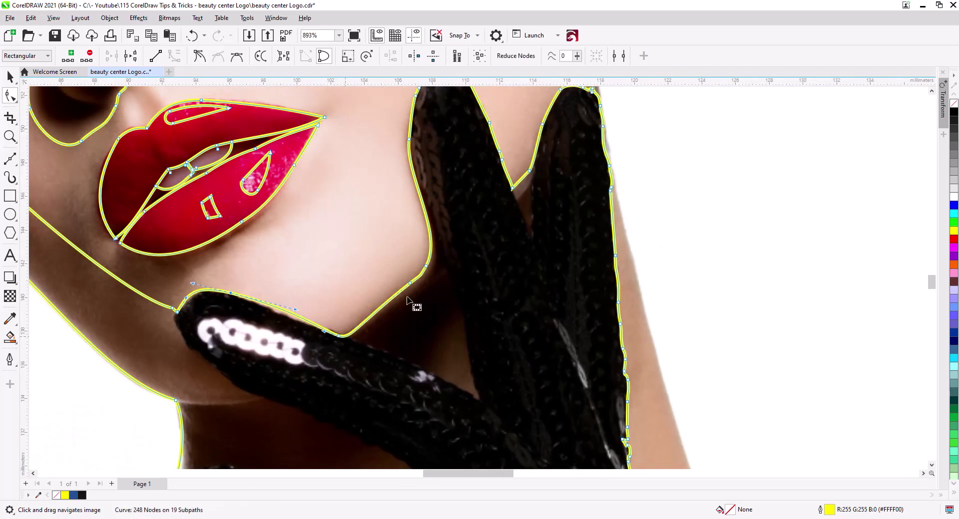
scroll(410, 289, "up", 3)
key("Delete")
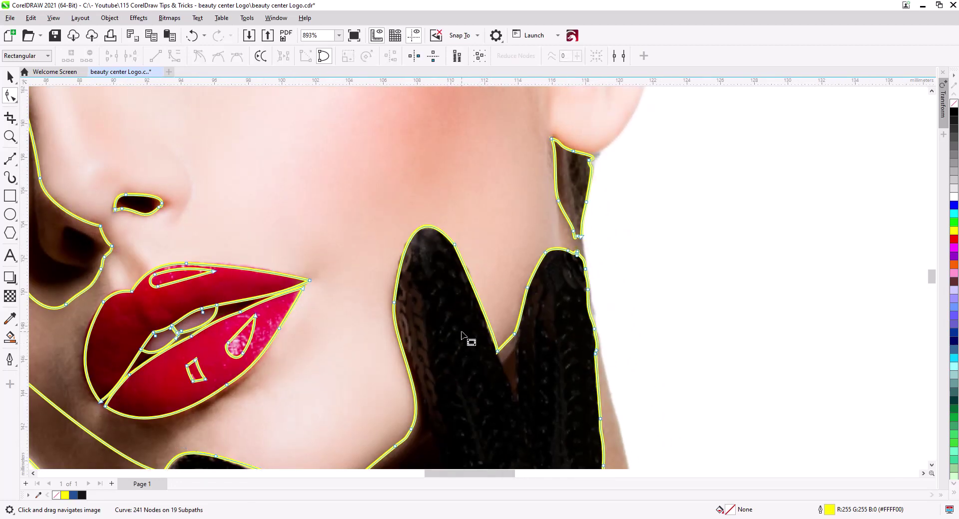
- Clean up the nodes on the raised gloved finger and lower the V-shaped corner between the two raised fingers
left_click(455, 245)
left_click_drag(443, 365, 368, 293)
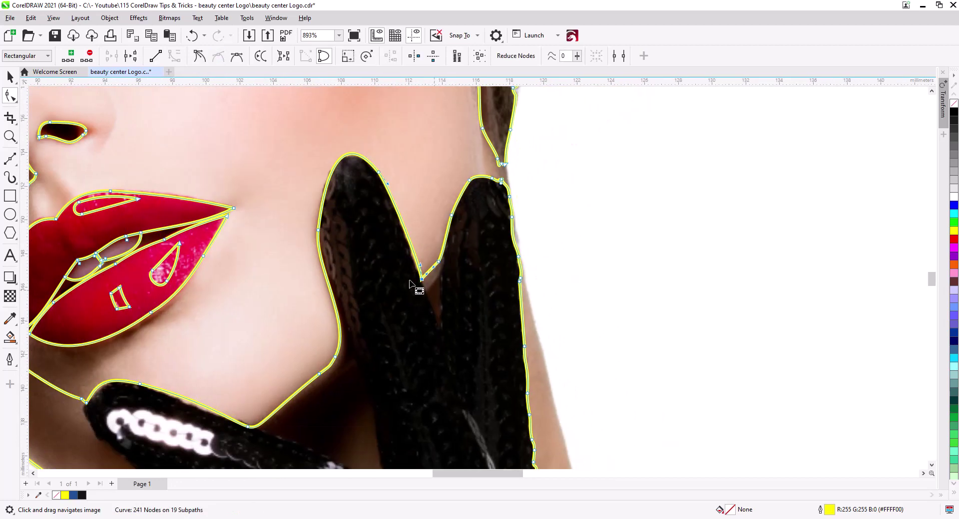
left_click_drag(421, 280, 440, 271)
key("Delete")
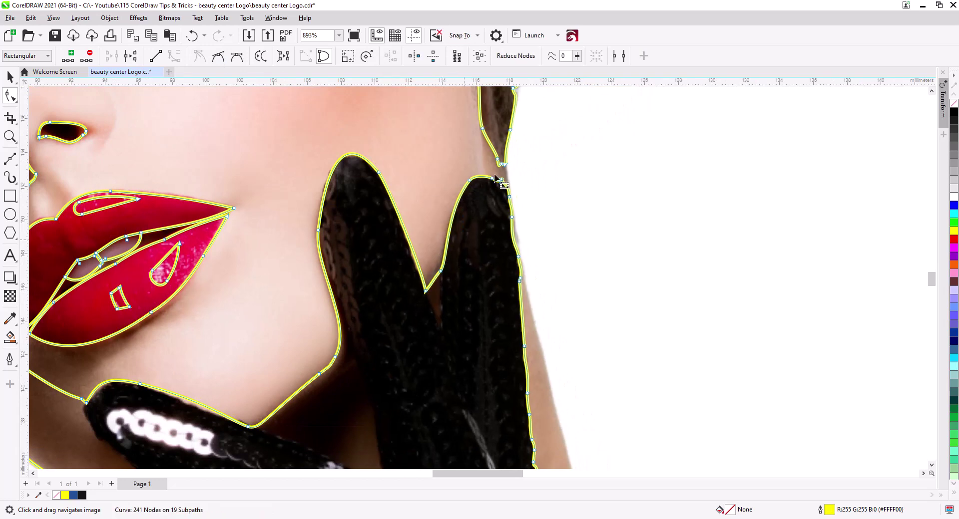
- Delete the excess nodes along the outer edge of the raised gloved finger below the ear
left_click_drag(538, 294, 538, 294)
key("Delete")
scroll(537, 295, "down", 1)
left_click_drag(538, 295, 510, 191)
left_click_drag(496, 246, 514, 304)
left_click_drag(480, 172, 483, 173)
- Remove the kink on the glove's outer edge near the wrist and adjust the remaining nodes and handles to smooth it
scroll(511, 356, "up", 2)
left_click_drag(511, 356, 478, 310)
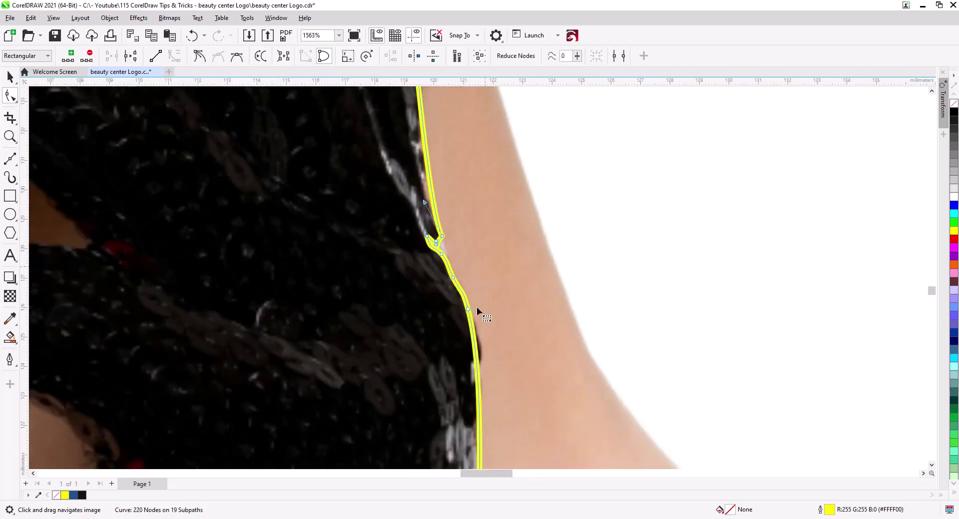
key("Delete")
left_click_drag(410, 216, 445, 317)
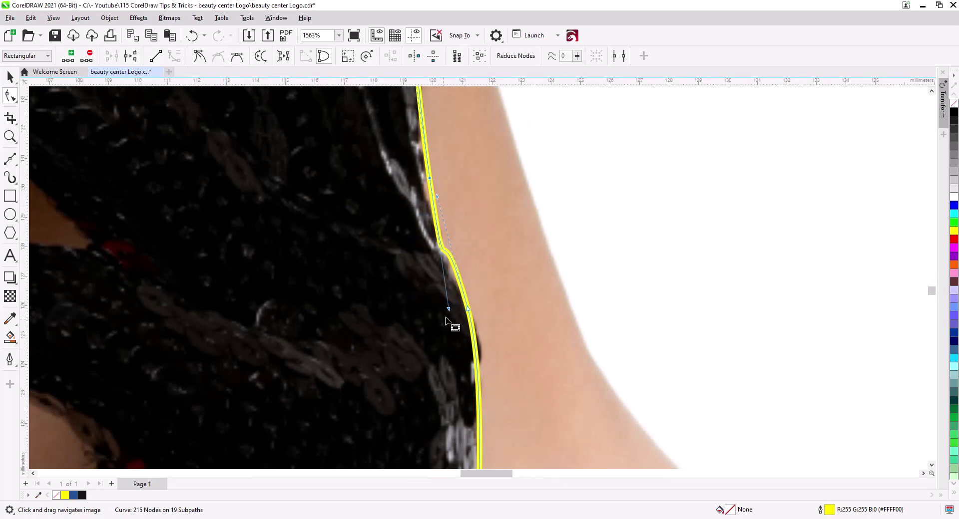
left_click_drag(439, 226, 434, 227)
left_click_drag(437, 196, 449, 253)
scroll(469, 367, "down", 3)
left_click_drag(501, 291, 370, 145)
left_click_drag(349, 392, 364, 275)
left_click_drag(249, 124, 409, 355)
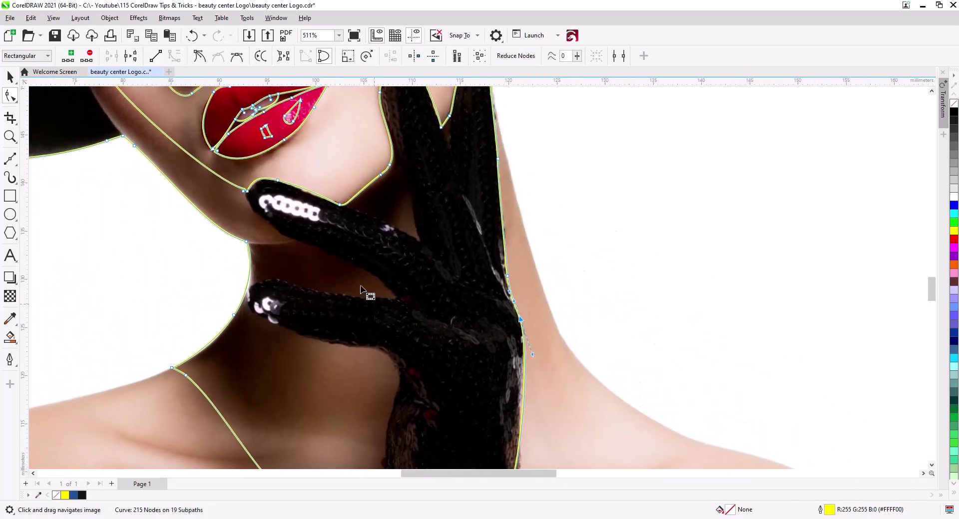
- Draw a closed three-node Bézier triangle over the dark gap between the chin and the gloved fingers
scroll(370, 220, "up", 3)
left_click_drag(365, 237, 332, 332)
left_click(9, 159)
left_click(378, 258)
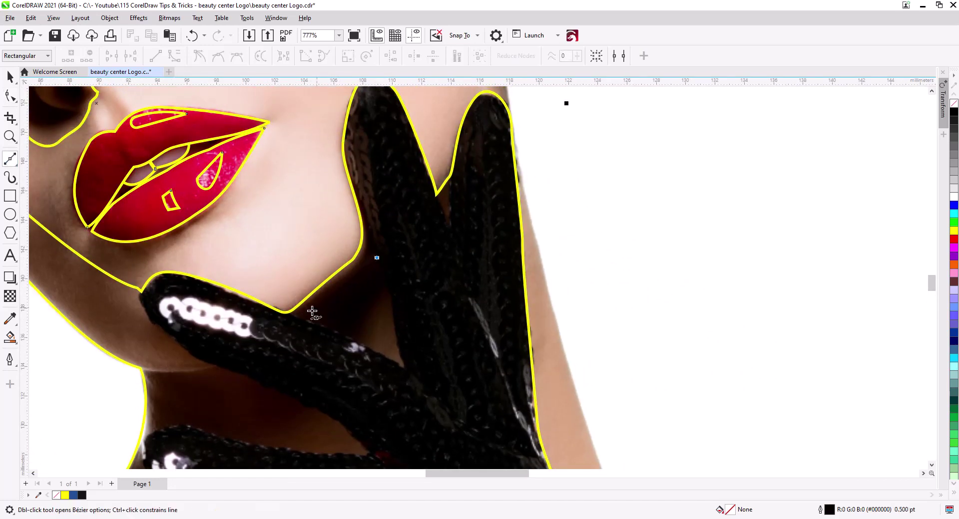
left_click(301, 316)
left_click(404, 367)
left_click(378, 258)
- Bend the triangle's sides to follow the edges of the gloved fingers
key("F10")
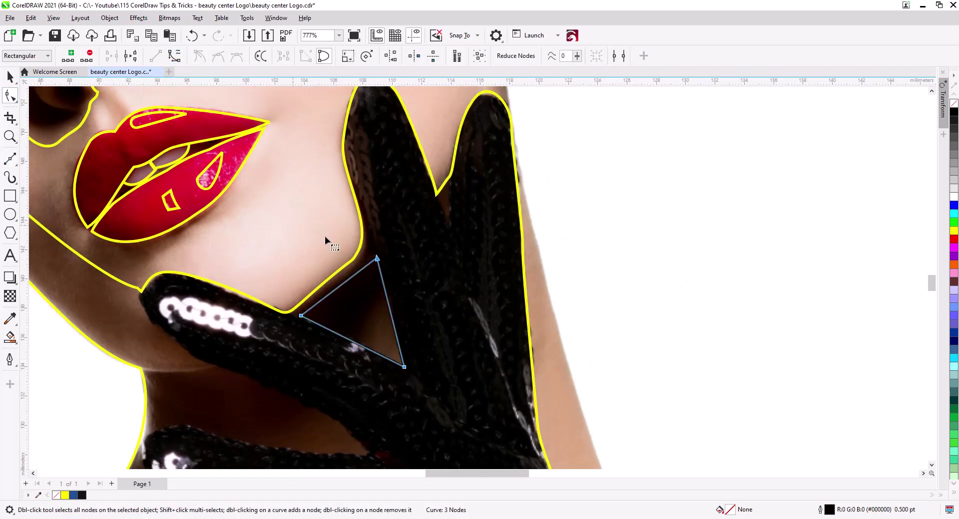
left_click_drag(387, 295, 396, 295)
left_click_drag(348, 340, 351, 339)
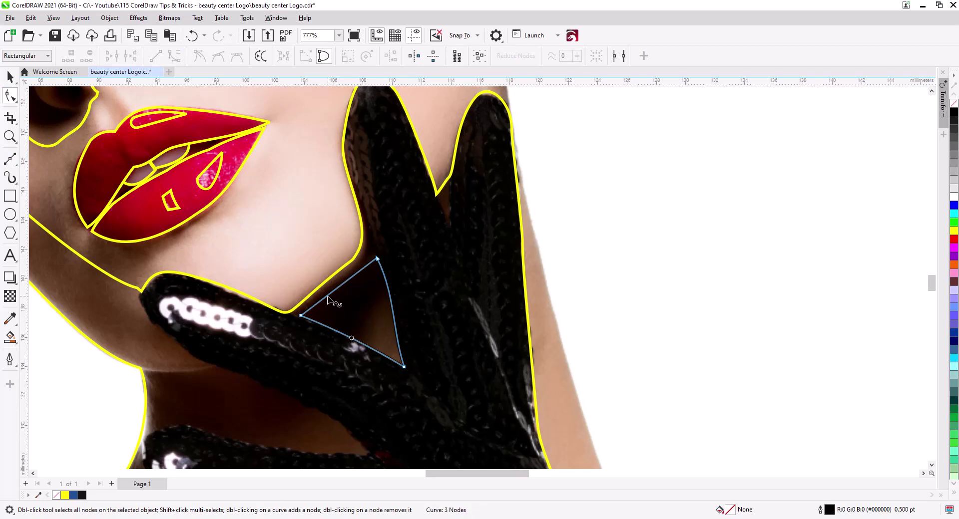
left_click_drag(328, 294, 302, 318)
- Draw a closed five-node Bézier shape over the neck gap between the lower gloved fingers and make its segments curves
left_click_drag(131, 334, 176, 220)
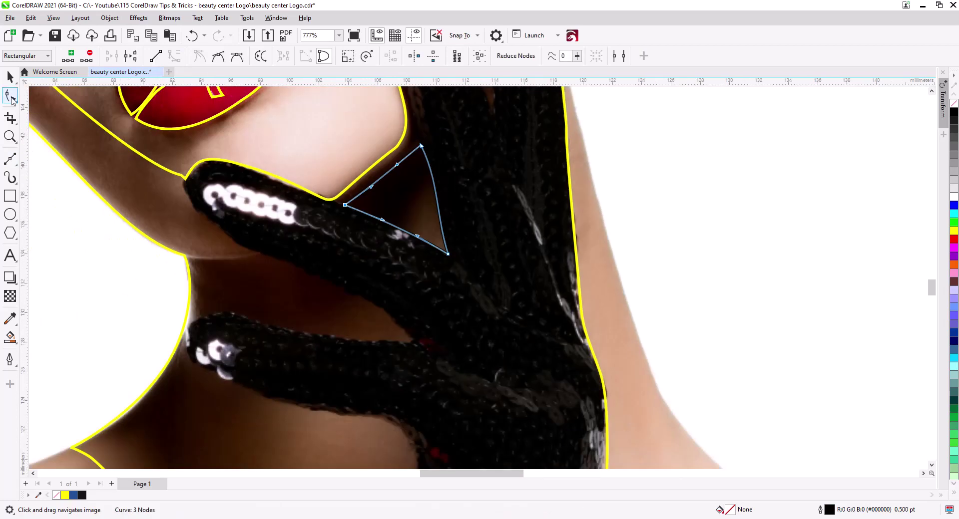
left_click(9, 158)
left_click(200, 261)
left_click(262, 255)
left_click(414, 340)
left_click(293, 332)
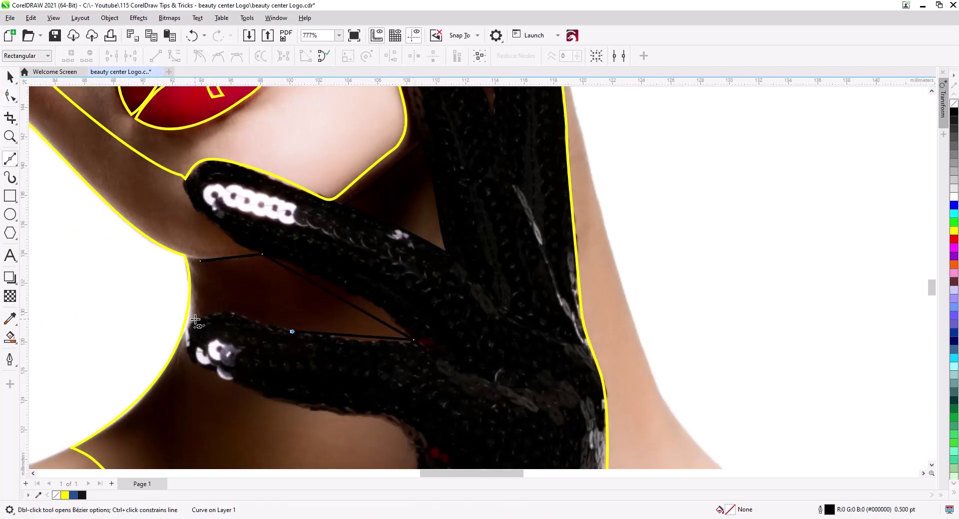
double_click(10, 96)
left_click(174, 55)
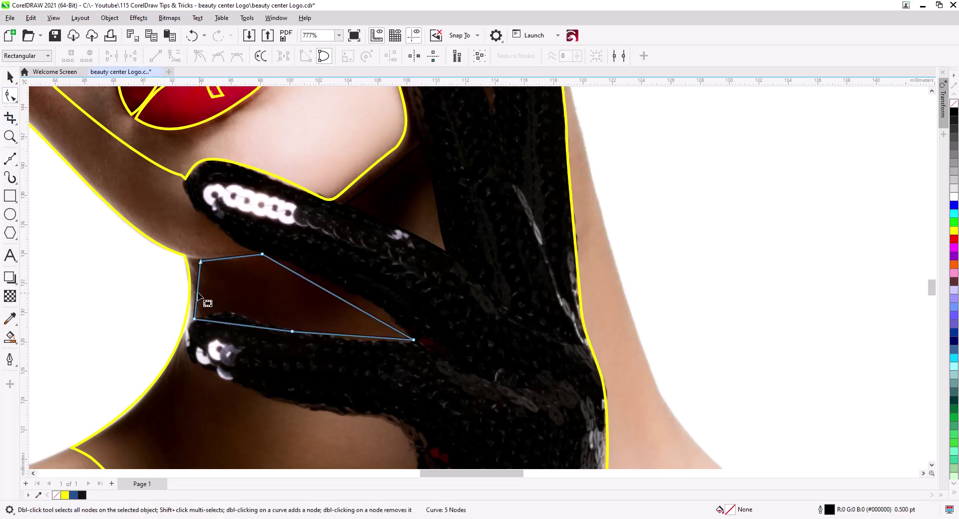
- Bend the sides of the neck-gap shape and nudge its chin corner to match the glove and chin edges
left_click_drag(197, 293, 201, 293)
left_click_drag(230, 324, 230, 315)
left_click_drag(354, 336, 355, 344)
left_click_drag(368, 315, 374, 301)
left_click_drag(241, 257, 242, 260)
left_click_drag(201, 262, 201, 258)
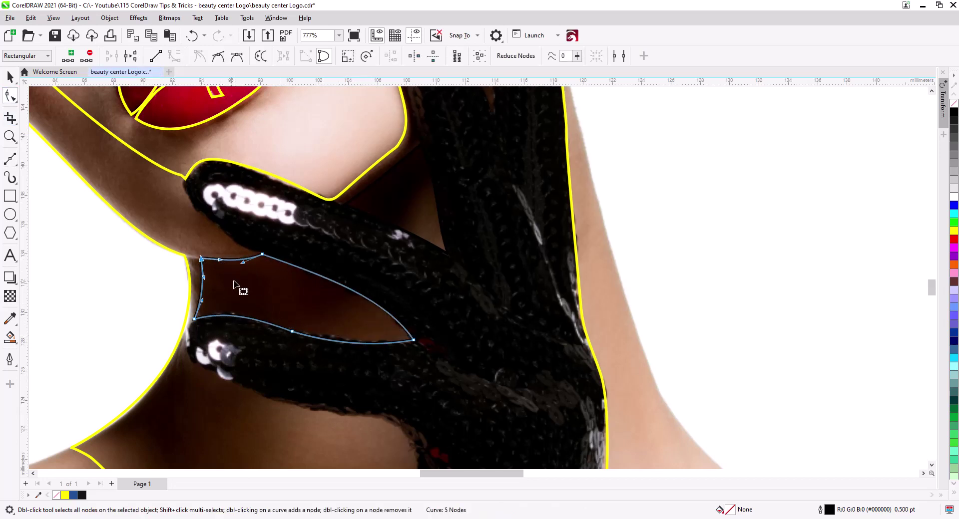
- Combine the triangle and the neck-gap shape with the main tracing curve
left_click(10, 78)
left_click(429, 214, "shift")
left_click(530, 194, "shift")
left_click(314, 56)
scroll(624, 242, "down", 5)
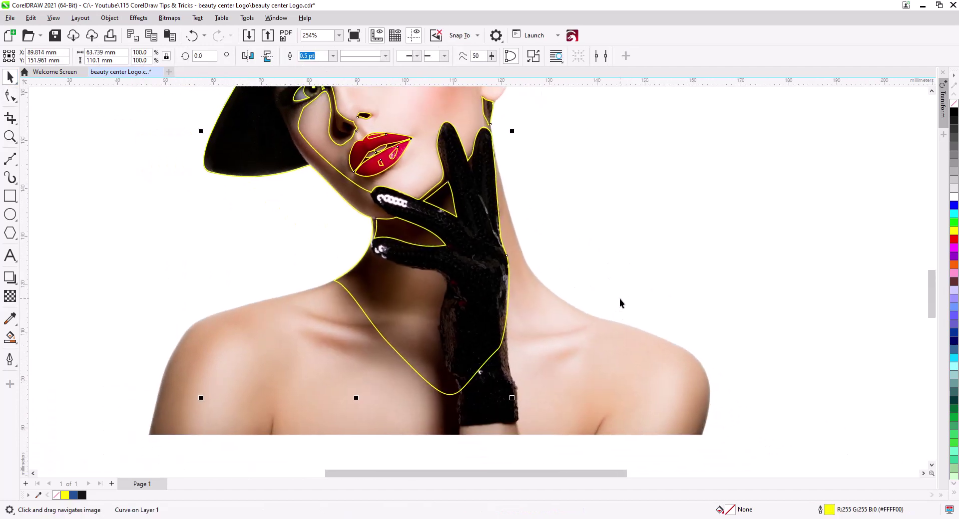
- Start a Bézier outline from the neck's base over the left shoulder, down to the glove cuff, across to the right shoulder and neck base
left_click(10, 158)
scroll(344, 294, "up", 3)
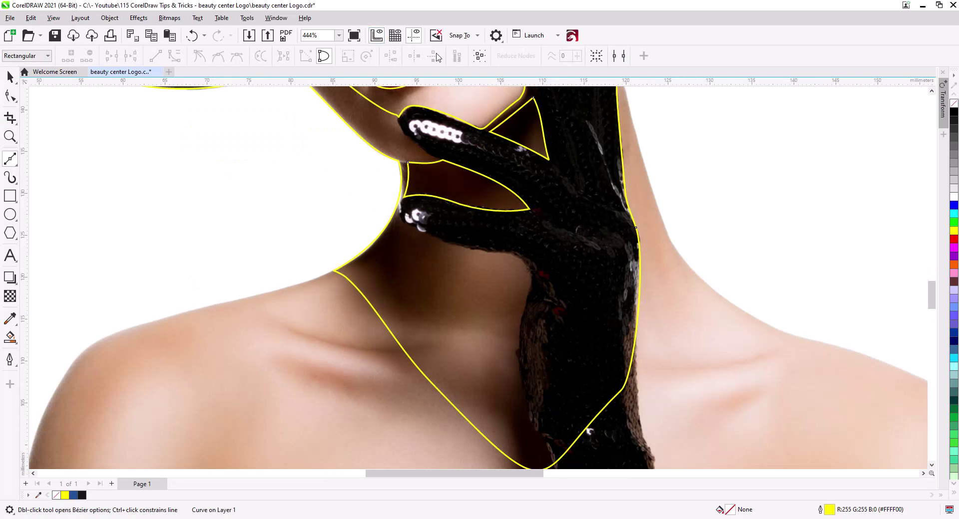
left_click(459, 35)
left_click(337, 269)
left_click(166, 321)
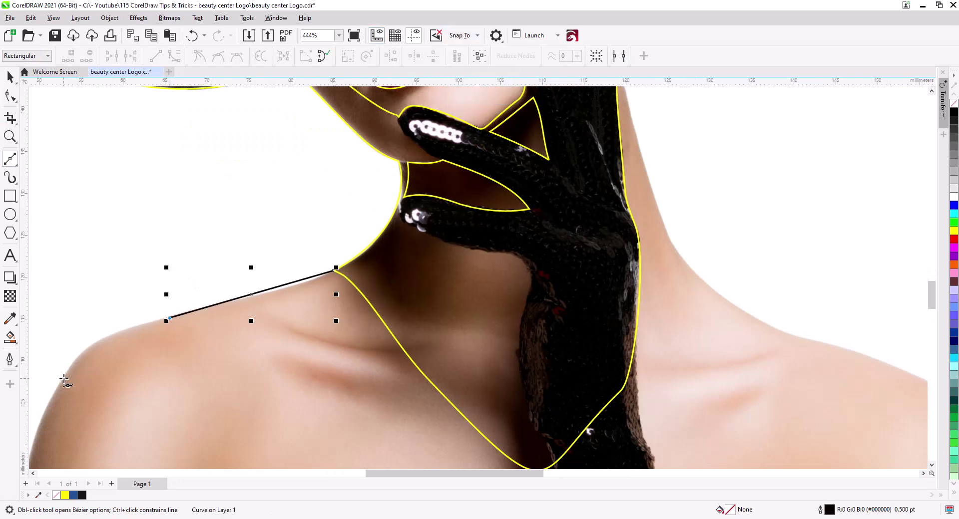
left_click(64, 379)
left_click_drag(192, 429, 167, 278)
left_click(524, 369)
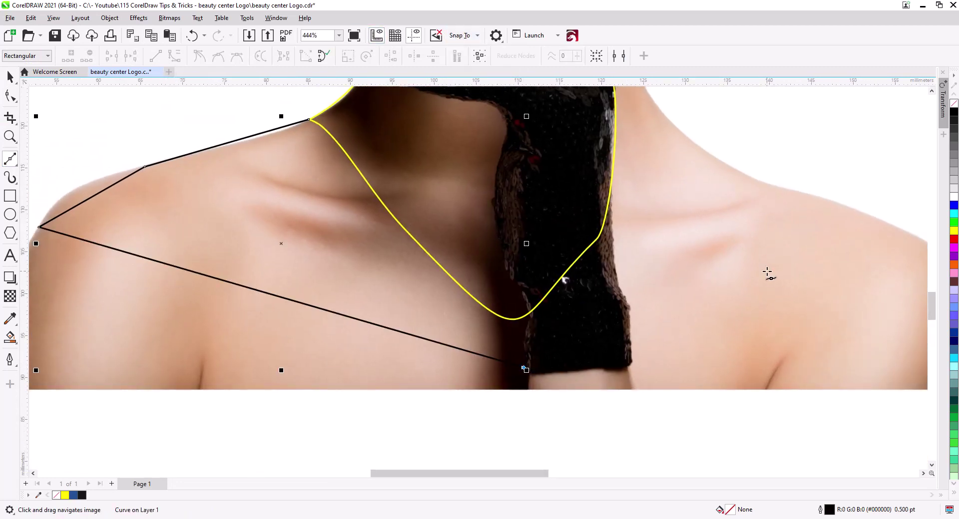
left_click_drag(898, 254, 794, 229)
left_click(832, 219)
left_click(631, 145)
- Continue the outline up the right side of the neck, then back down inside the glove and close it at the left neck base
left_click_drag(579, 151, 560, 440)
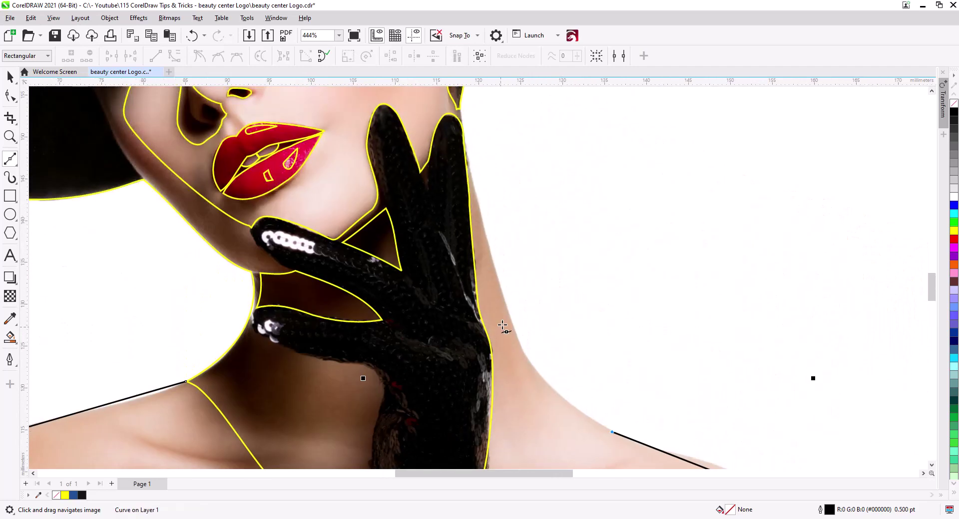
left_click(461, 131)
left_click(452, 314)
left_click(449, 392)
left_click_drag(444, 415, 485, 210)
left_click(448, 294)
left_click(307, 203)
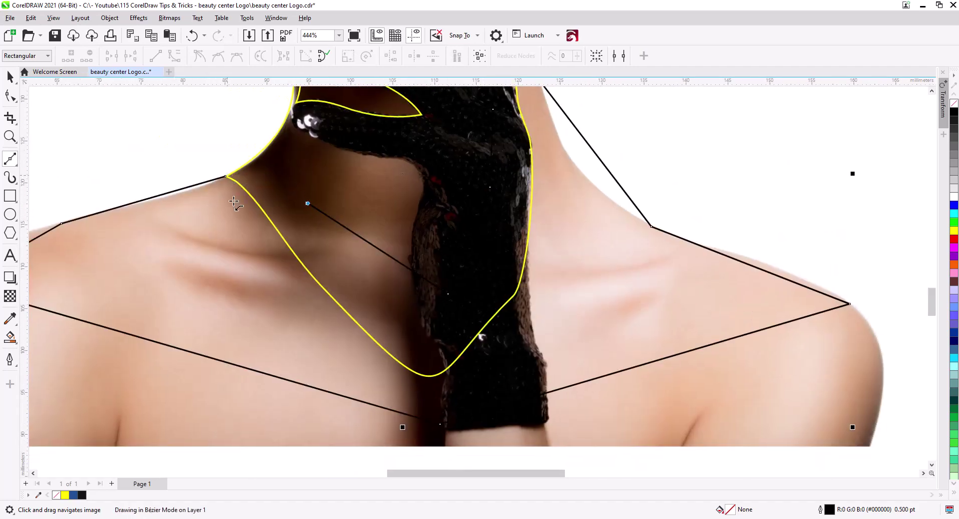
left_click(226, 176)
- Convert all segments of the shoulder shape to curves, then bend the left shoulder line to the photo's edge with a smooth node
double_click(10, 96)
left_click(174, 56)
scroll(204, 197, "up", 2)
left_click_drag(343, 250, 351, 274)
left_click_drag(315, 321, 438, 163)
left_click_drag(286, 141, 288, 149)
scroll(310, 190, "down", 1)
left_click_drag(282, 235, 649, 180)
left_click_drag(204, 265, 181, 226)
left_click_drag(327, 168, 365, 197)
left_click(218, 56)
- Bend the right shoulder line to follow the photo's edge and smooth the node at the neck's base
scroll(354, 229, "down", 1)
left_click_drag(835, 373, 364, 244)
left_click_drag(824, 150, 402, 271)
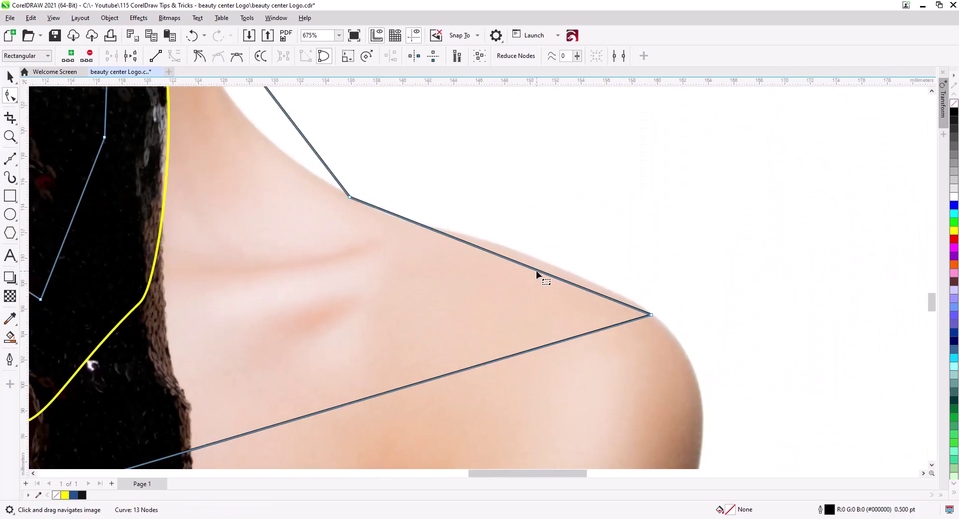
left_click_drag(536, 272, 540, 260)
left_click_drag(321, 242, 326, 312)
left_click_drag(460, 299, 453, 305)
left_click_drag(536, 337, 524, 312)
left_click_drag(310, 190, 353, 300)
left_click_drag(412, 332, 466, 381)
left_click(218, 56)
- Bend the right neck line to the skin edge beside the gloved fingers and make its node smooth
left_click_drag(296, 102, 401, 363)
left_click_drag(359, 311, 355, 310)
left_click_drag(385, 372, 368, 422)
left_click(218, 56)
scroll(315, 284, "down", 1)
left_click_drag(343, 316, 402, 235)
- Weld the shoulder shape with the main tracing curve
key("space")
left_click(389, 237, "shift")
left_click(314, 56)
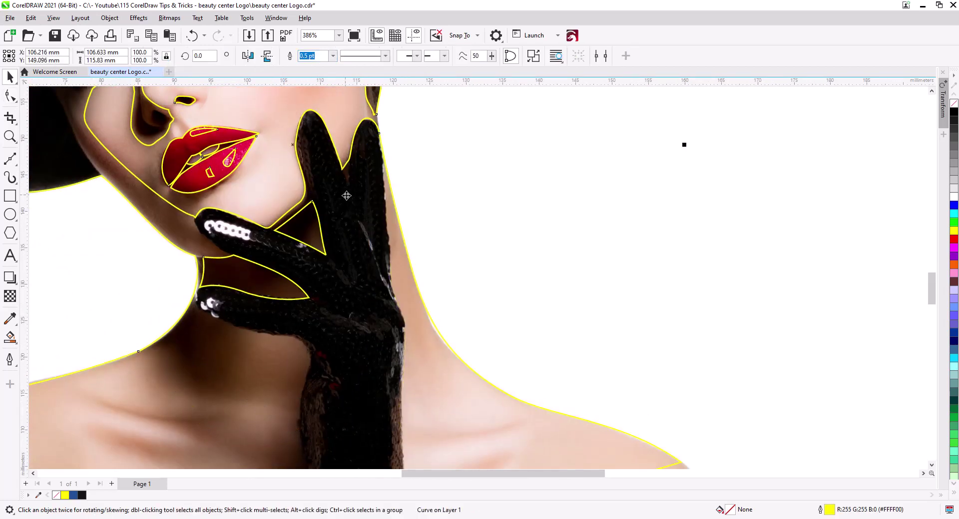
scroll(387, 235, "down", 1)
left_click_drag(413, 289, 422, 225)
left_click(421, 224)
- Draw a closed nine-node Bézier shape inside the left shoulder, along the glove's edge, parallel to the lower line and up beside the neck outline
left_click_drag(289, 252, 405, 297)
scroll(344, 276, "up", 1)
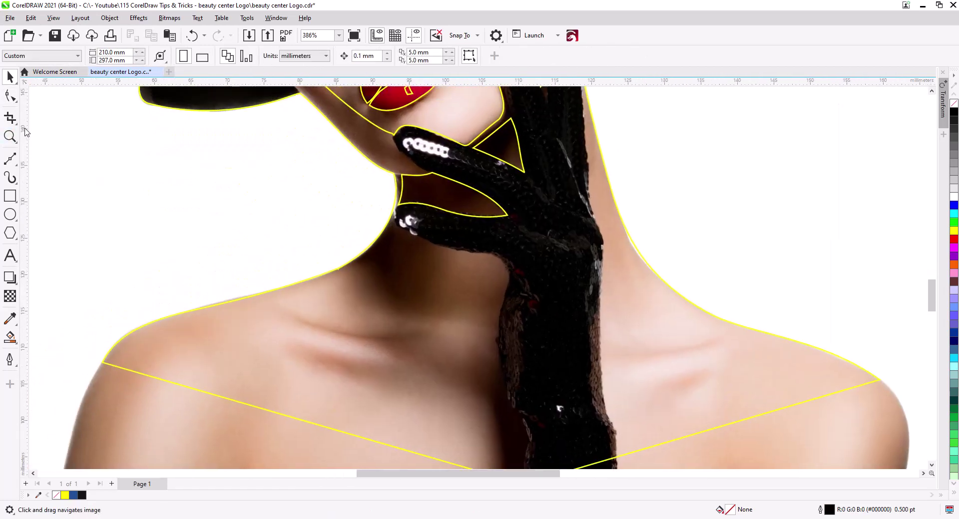
left_click(9, 159)
scroll(404, 256, "up", 1)
left_click(564, 302)
left_click_drag(566, 386, 523, 196)
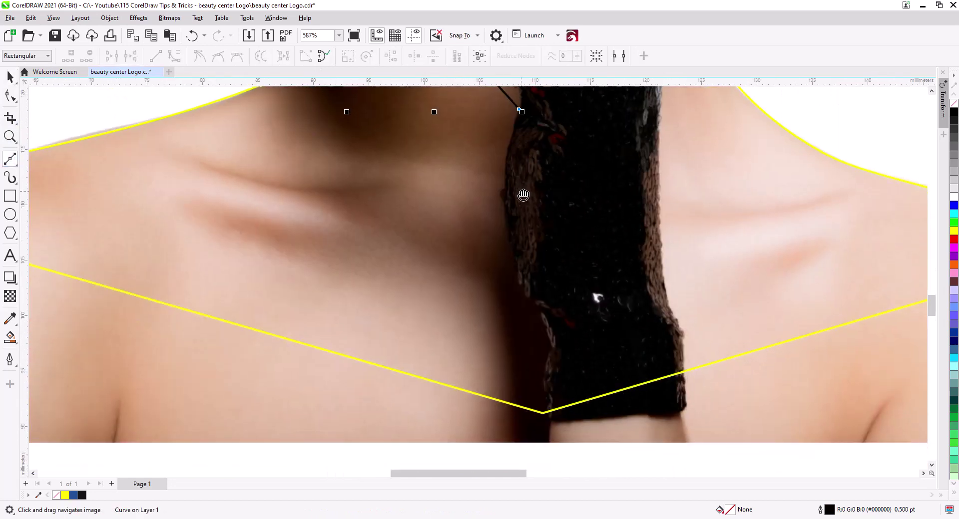
left_click(505, 198)
left_click(547, 396)
left_click_drag(220, 278, 658, 301)
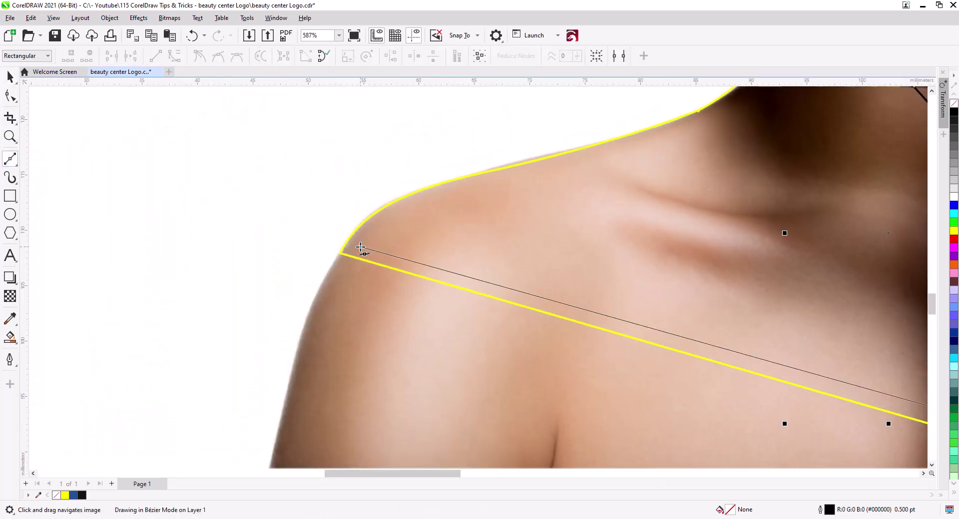
left_click(361, 246)
left_click_drag(694, 137, 528, 231)
left_click(539, 217)
left_click(621, 140)
- Convert the left inner shape's segments to curves and bend its neck and glove sides to the glove edge, smoothing the wrist node
key("F10")
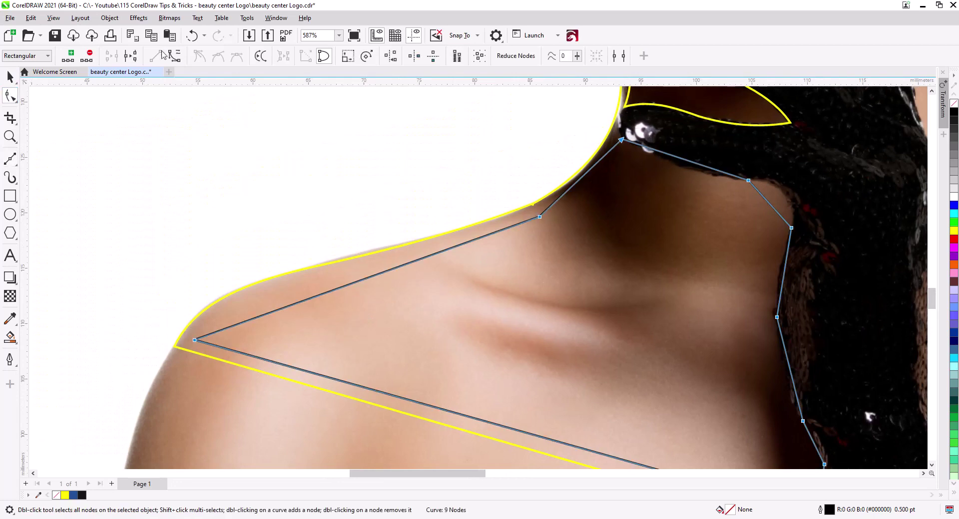
left_click_drag(579, 177, 586, 184)
left_click_drag(691, 162, 688, 168)
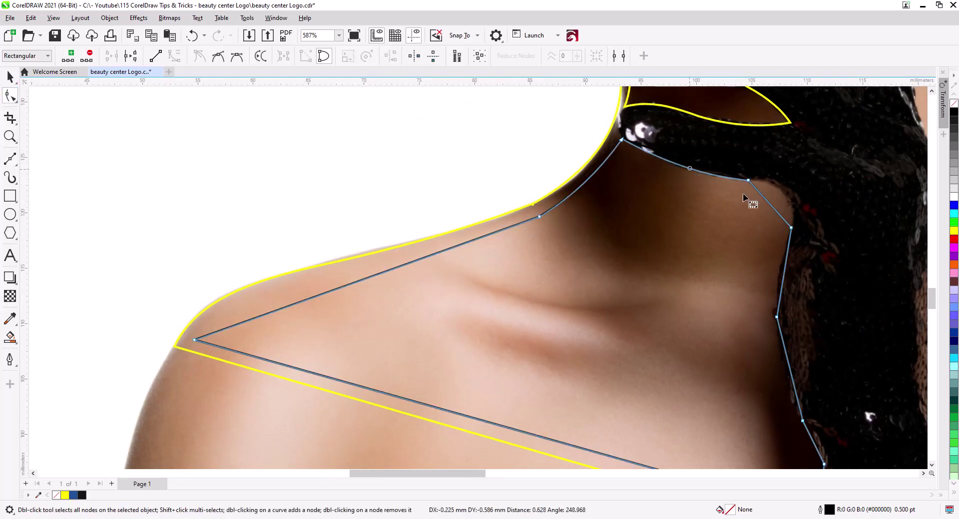
left_click_drag(768, 202, 783, 190)
left_click_drag(785, 269, 782, 265)
left_click(791, 227)
left_click(218, 56)
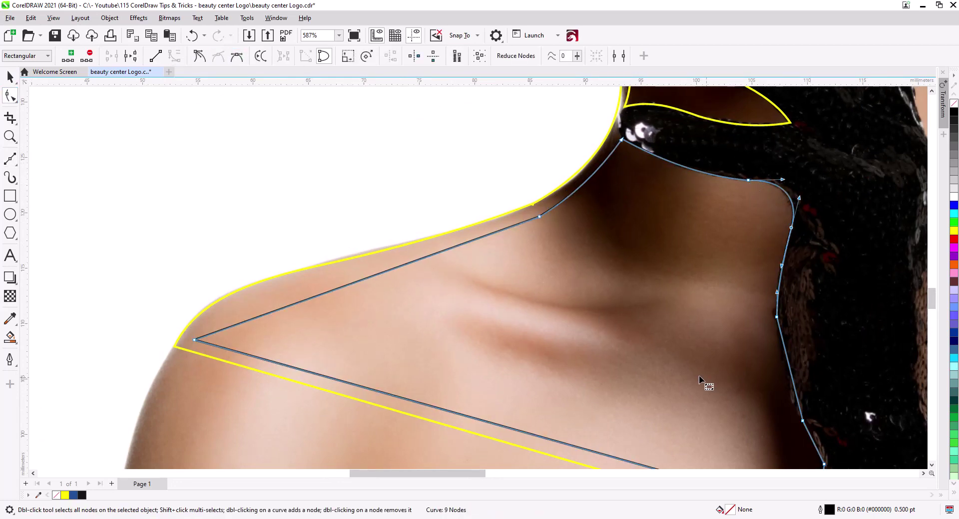
left_click_drag(796, 376, 610, 288)
left_click_drag(648, 378, 646, 384)
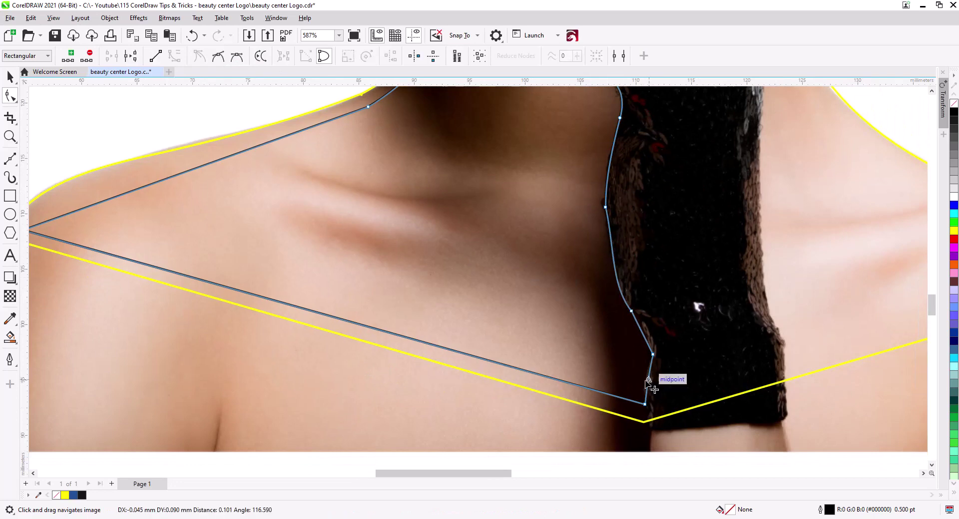
- Bend the left inner shape's shoulder side to run parallel to the outer outline and smooth its node at the neck's base
left_click_drag(122, 202, 284, 265)
left_click_drag(501, 235, 499, 252)
left_click(218, 56)
scroll(324, 213, "down", 2)
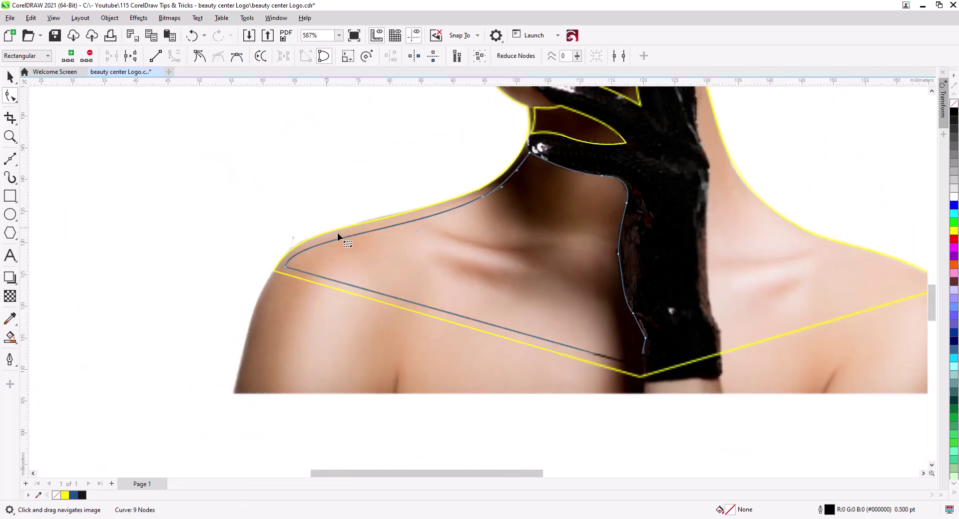
- Draw a closed ten-node Bézier shape inside the right shoulder, from the glove cuff to the shoulder, up the neck and back along the glove
left_click_drag(578, 223, 277, 273)
key("F5")
left_click(418, 396)
left_click_drag(616, 336, 496, 367)
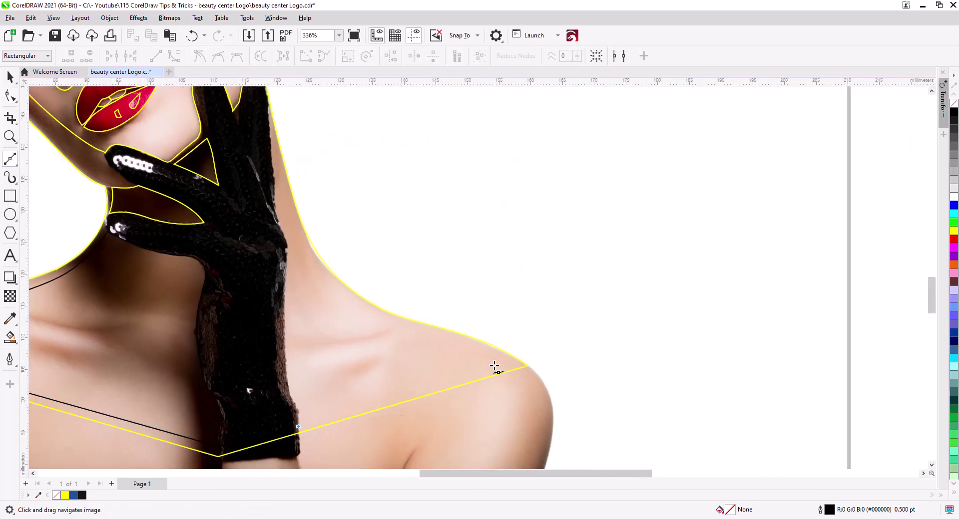
scroll(497, 367, "up", 2)
left_click(522, 368)
left_click(272, 278)
left_click_drag(137, 133, 325, 287)
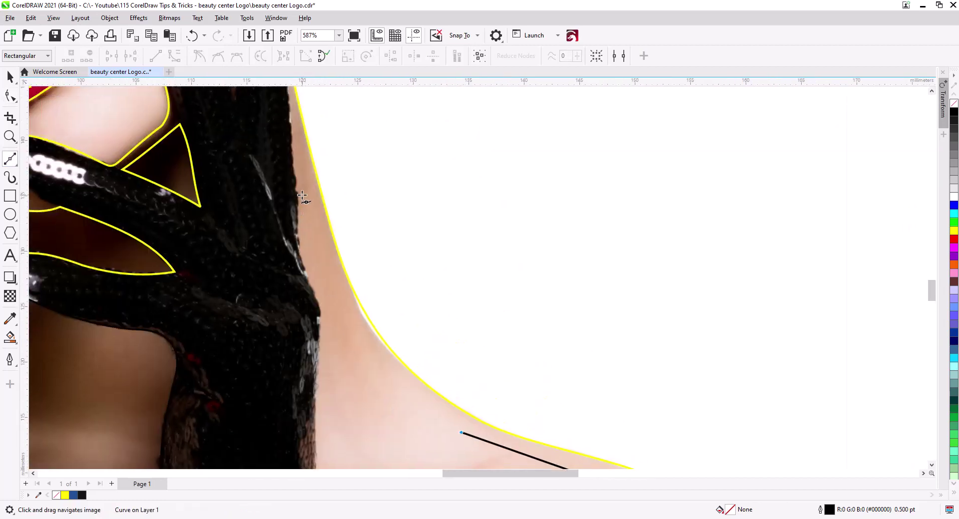
left_click(305, 184)
left_click_drag(287, 128, 326, 174)
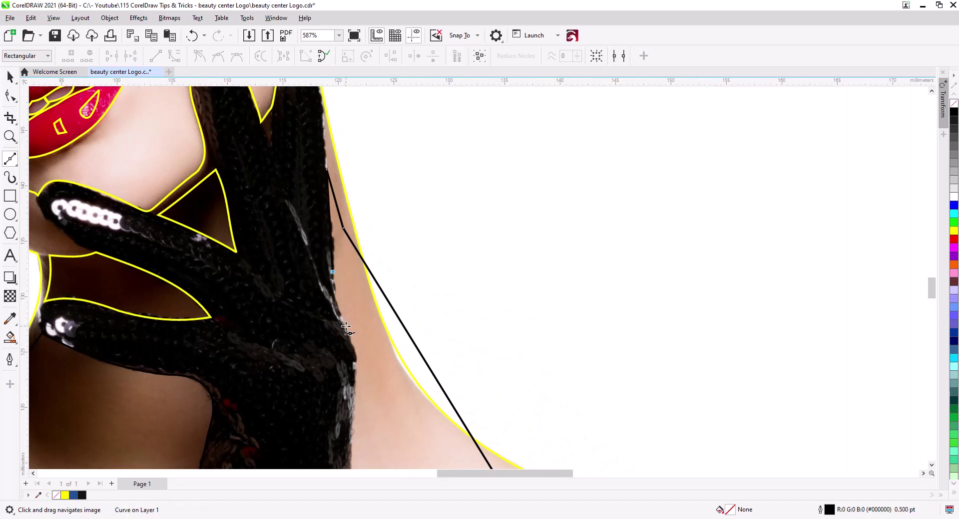
left_click(346, 326)
left_click(354, 383)
left_click_drag(396, 406, 433, 180)
left_click(389, 328)
left_click(405, 402)
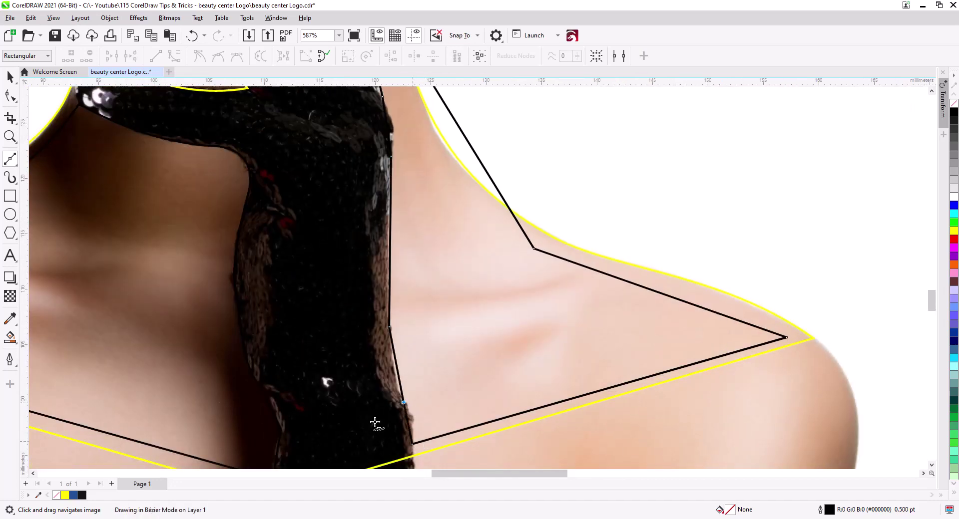
- Make the right inner shape's segments curves and bend its glove side to follow the cuff, wrist and hand edge
key("F10")
left_click_drag(408, 427, 412, 423)
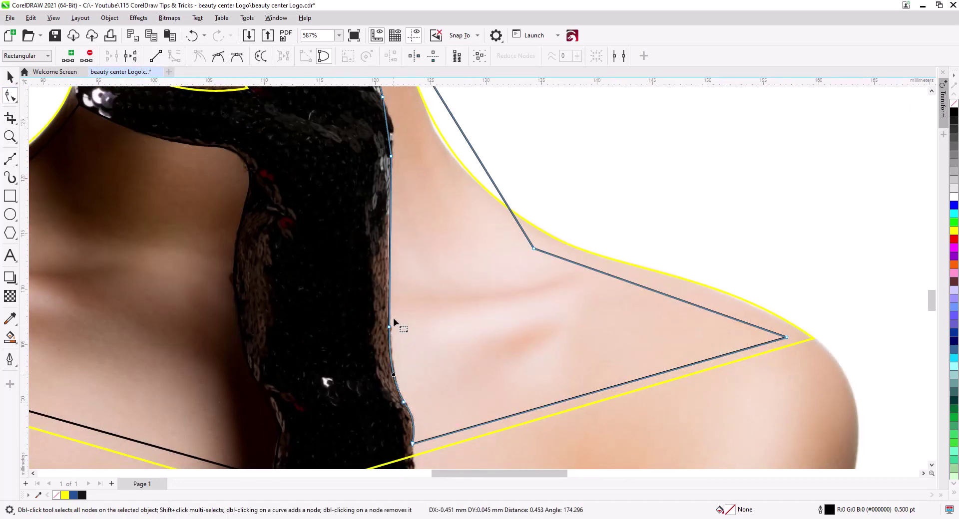
left_click_drag(397, 230, 405, 318)
left_click_drag(396, 215, 404, 328)
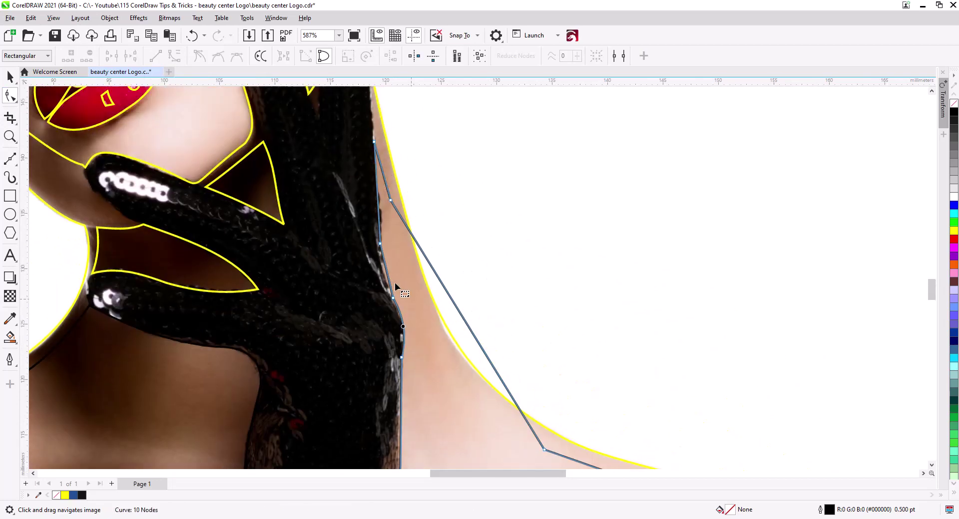
left_click_drag(388, 275, 384, 276)
- Bend the right inner shape's neck and shoulder sides parallel to the outer outline, with smooth nodes where they turn
left_click_drag(467, 323, 415, 203)
left_click(390, 200)
left_click(216, 57)
left_click_drag(409, 273, 385, 276)
left_click_drag(586, 355, 587, 355)
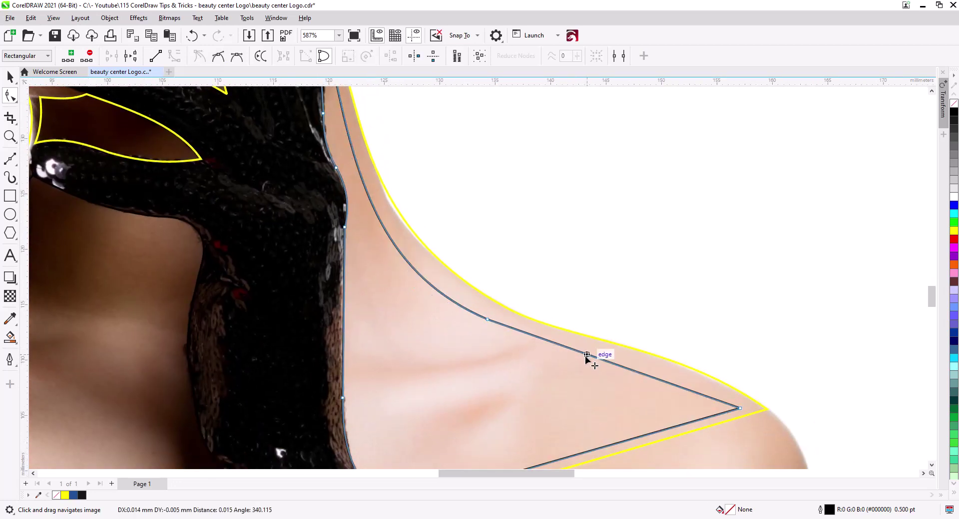
left_click(220, 59)
left_click_drag(660, 380, 664, 376)
scroll(595, 401, "down", 2)
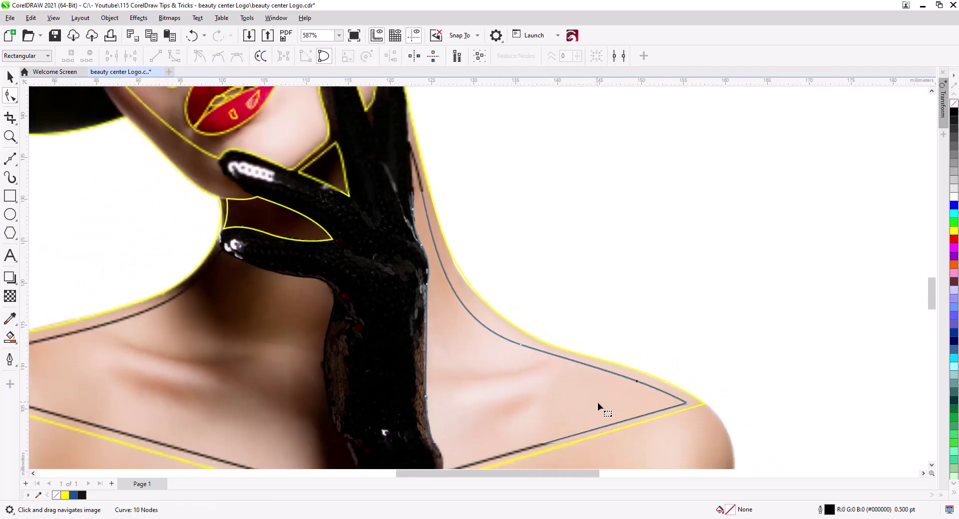
- Combine the left and right inner shoulder shapes with the main tracing curve
left_click_drag(570, 423, 621, 317)
scroll(612, 348, "down", 4)
left_click_drag(542, 352, 584, 399)
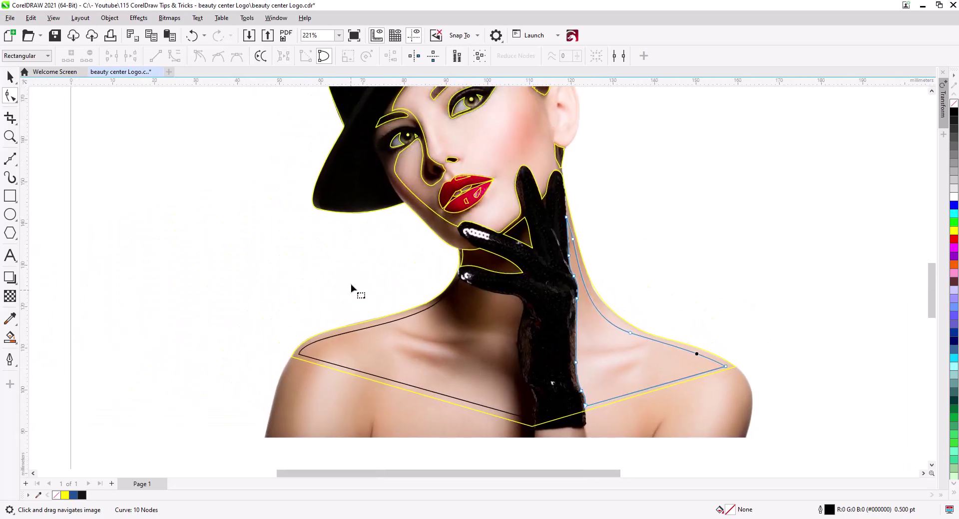
left_click(401, 344, "shift")
left_click(390, 210, "shift")
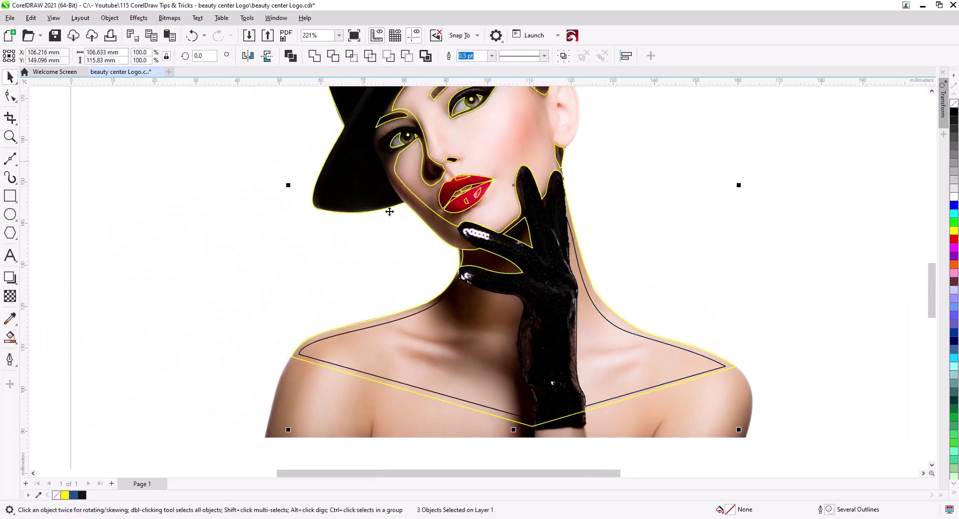
left_click(290, 56)
left_click(299, 284)
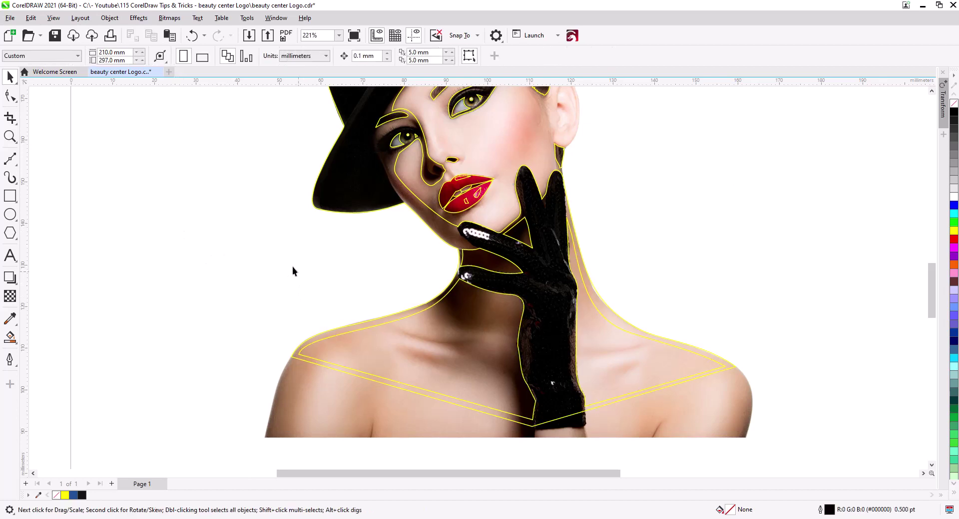
- Draw a narrow closed four-node Bézier strip along the hat's brim fold, from the upper notch to the notch at the hat's left side
scroll(290, 265, "down", 3)
left_click_drag(288, 266, 378, 343)
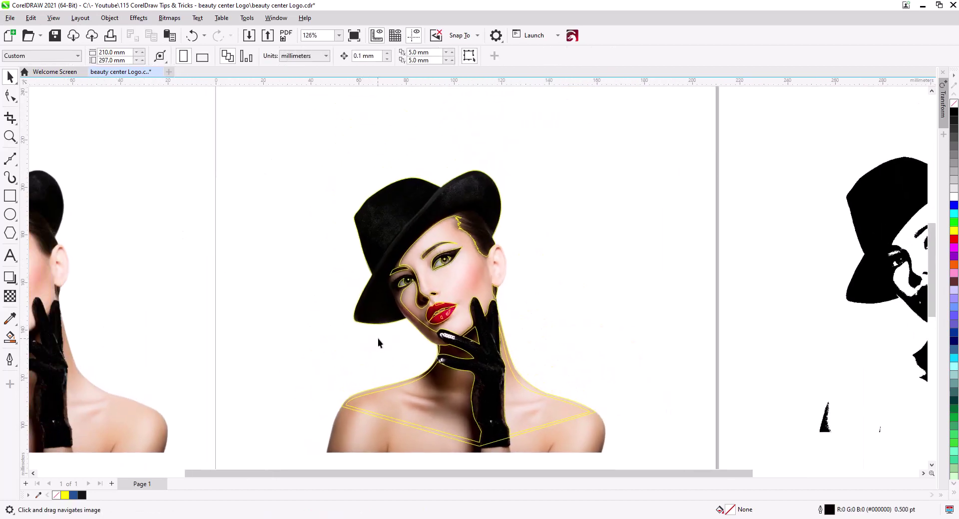
scroll(413, 241, "up", 6)
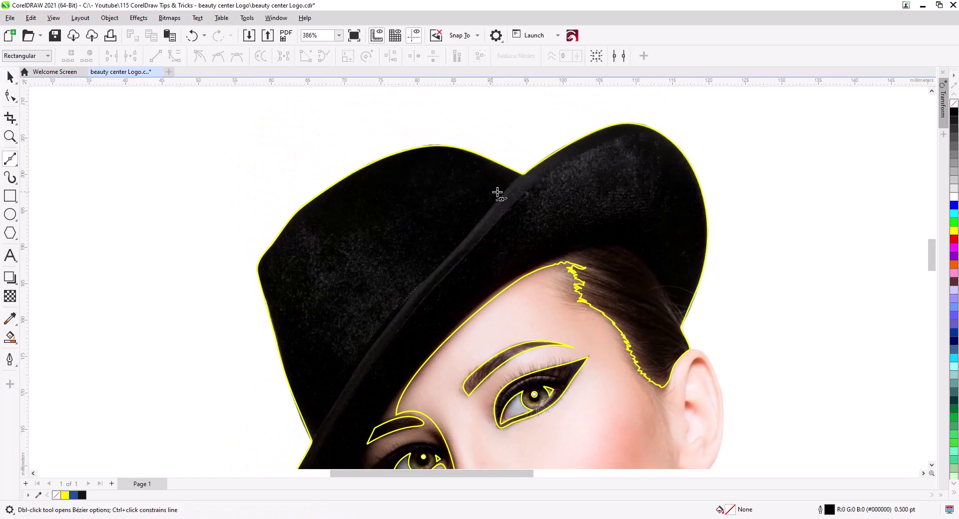
left_click(523, 175)
left_click_drag(330, 369, 371, 266)
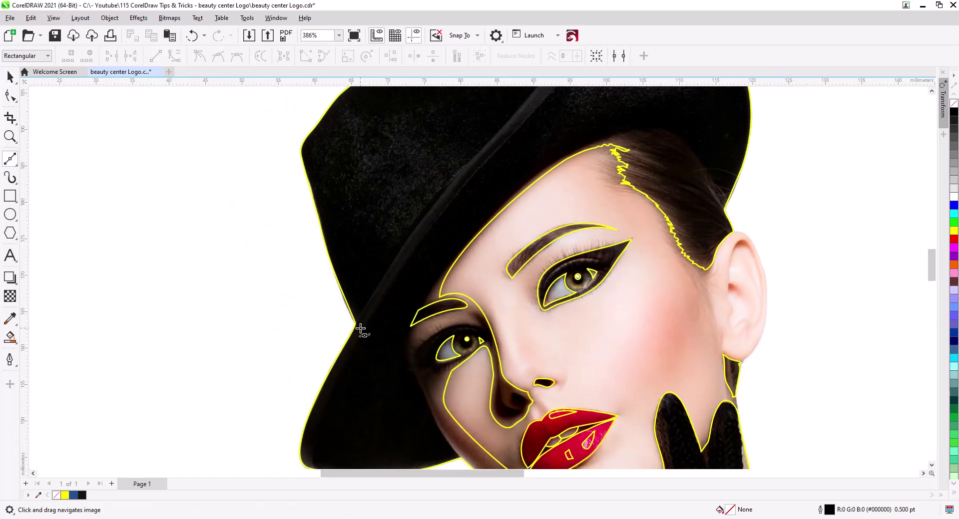
left_click(341, 327)
left_click_drag(341, 328, 214, 511)
left_click(439, 230)
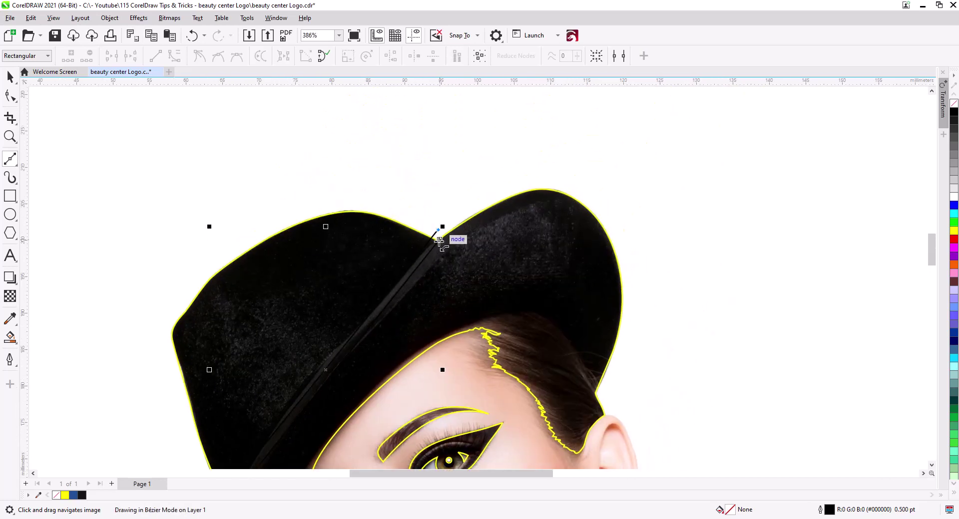
- Bend both long sides of the hat strip along the brim fold and pull its end corners slightly farther outside the hat outline
left_click(10, 95)
left_click_drag(366, 320, 458, 198)
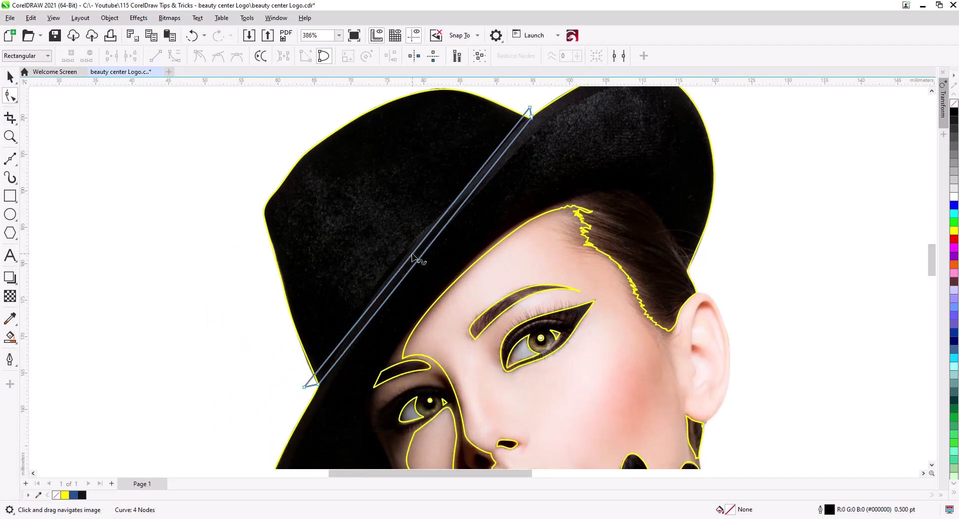
left_click_drag(409, 253, 397, 255)
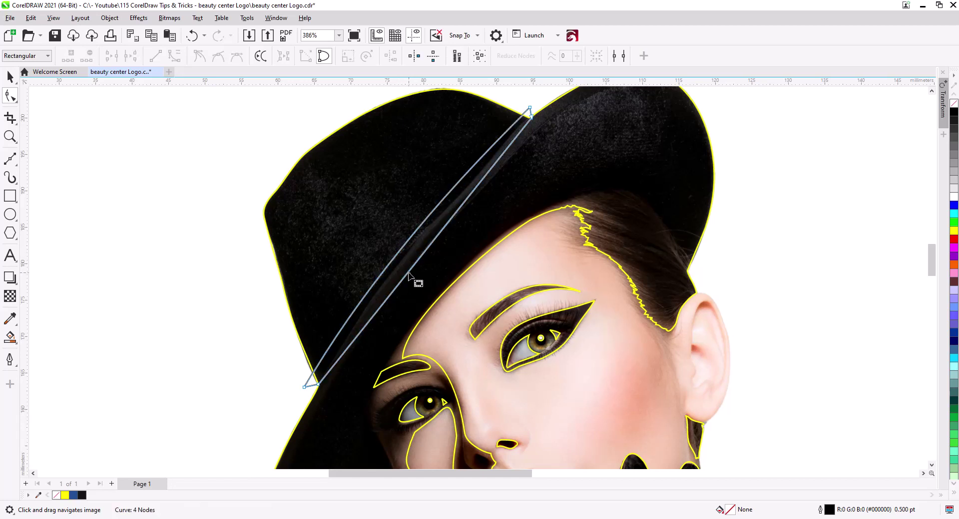
left_click(407, 273)
left_click_drag(407, 273, 398, 268)
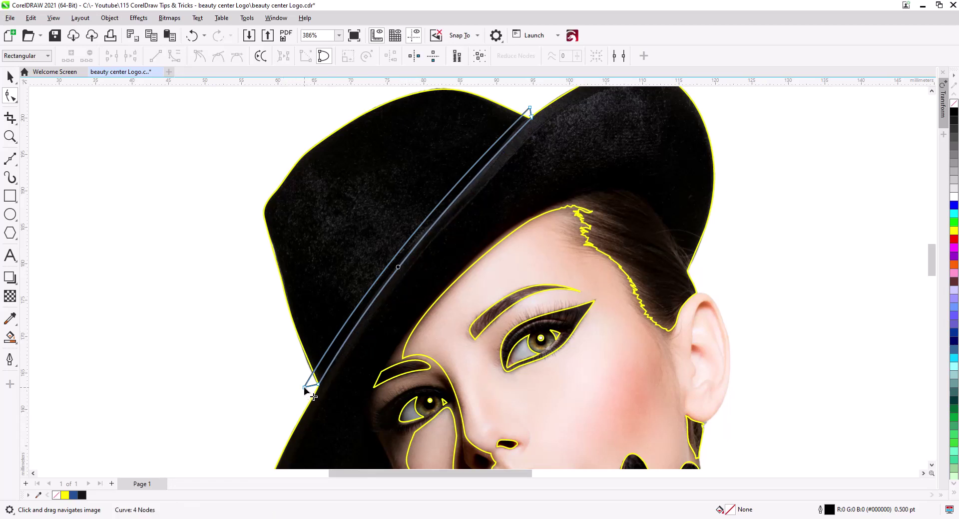
left_click_drag(304, 387, 304, 391)
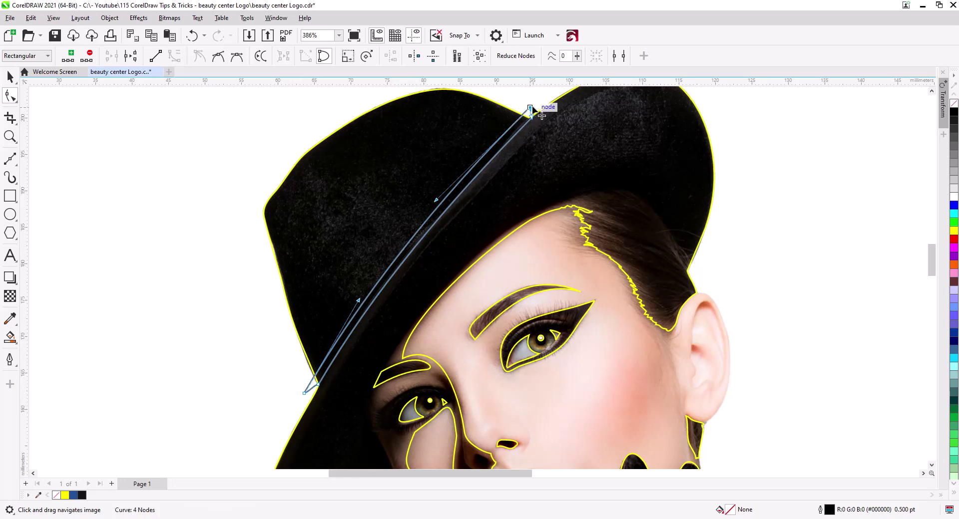
left_click_drag(533, 108, 536, 106)
left_click(10, 77)
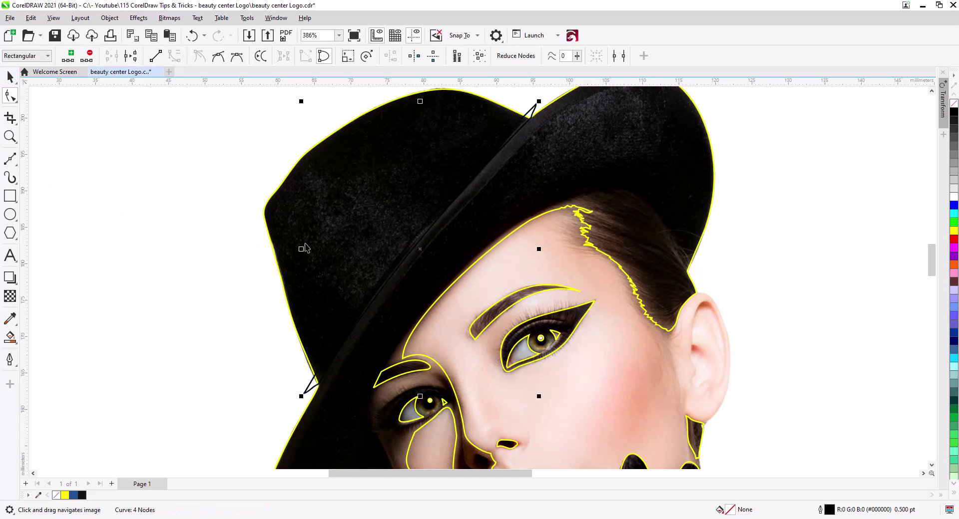
- Trim the hat strip out of the main tracing curve and delete the leftover strip shape
left_click(312, 216, "shift")
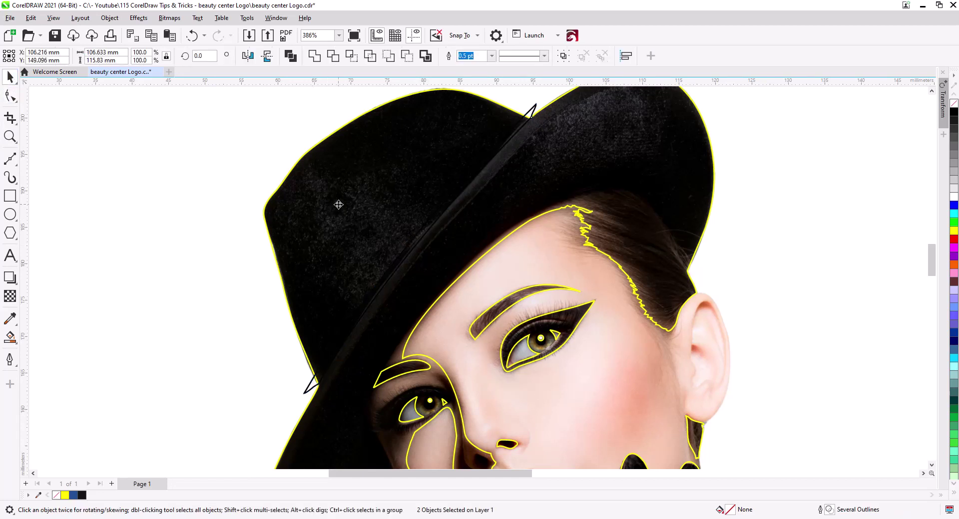
left_click(334, 60)
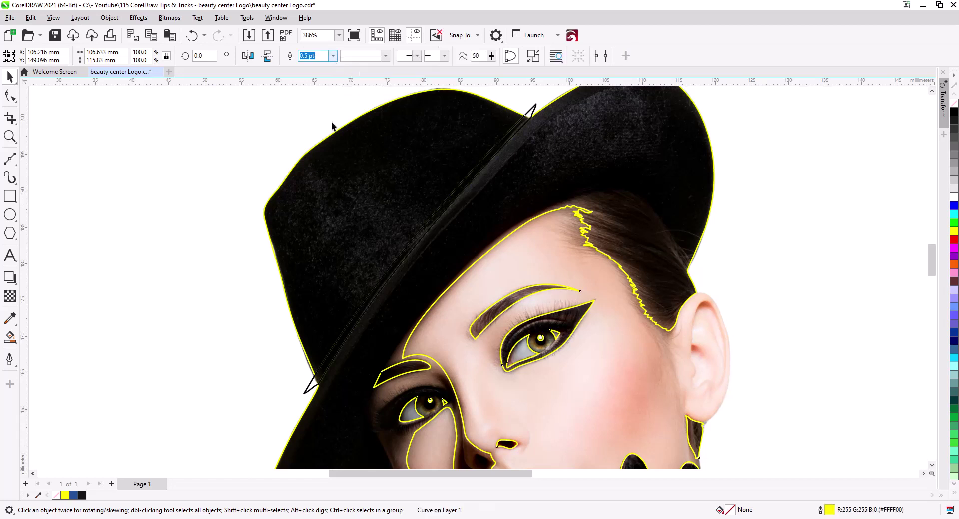
left_click(313, 367)
key("Delete")
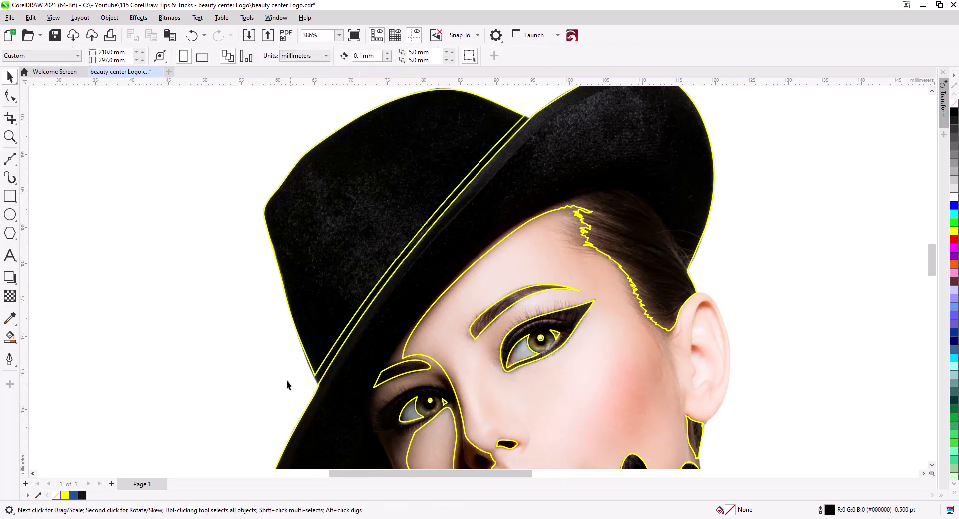
- Move the whole tracing curve off the photo into the empty space beside it, fill it black and remove its yellow outline
scroll(273, 319, "down", 1)
scroll(273, 320, "down", 1)
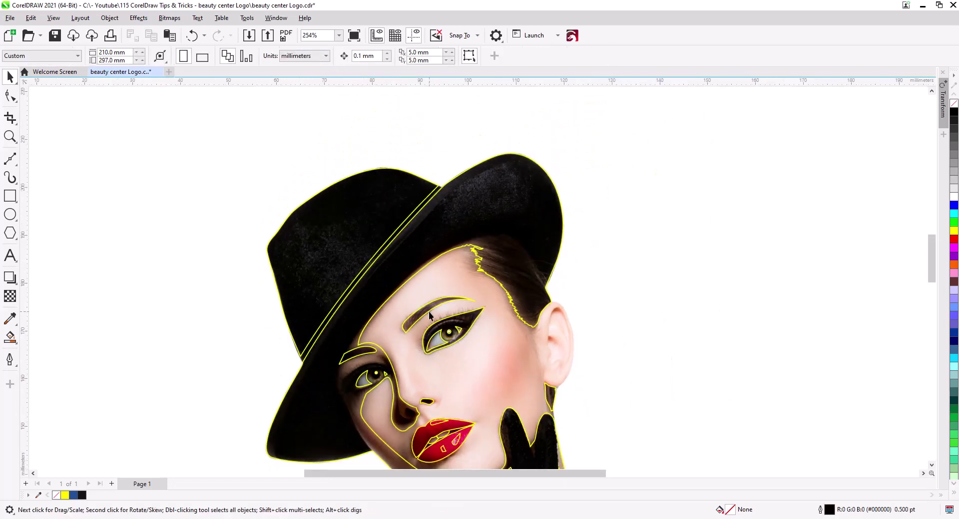
scroll(429, 312, "down", 2)
left_click_drag(538, 403, 464, 243)
scroll(466, 263, "down", 3)
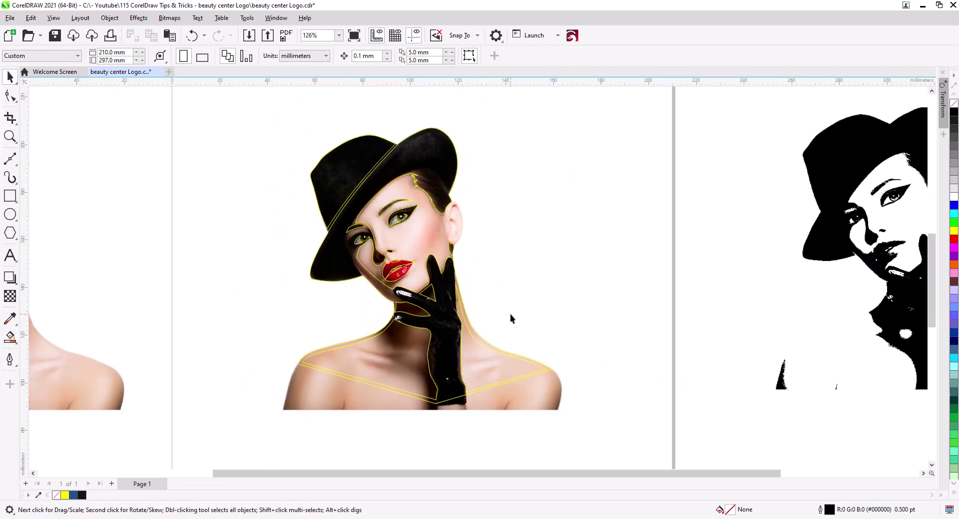
left_click_drag(510, 315, 426, 329)
left_click(380, 225)
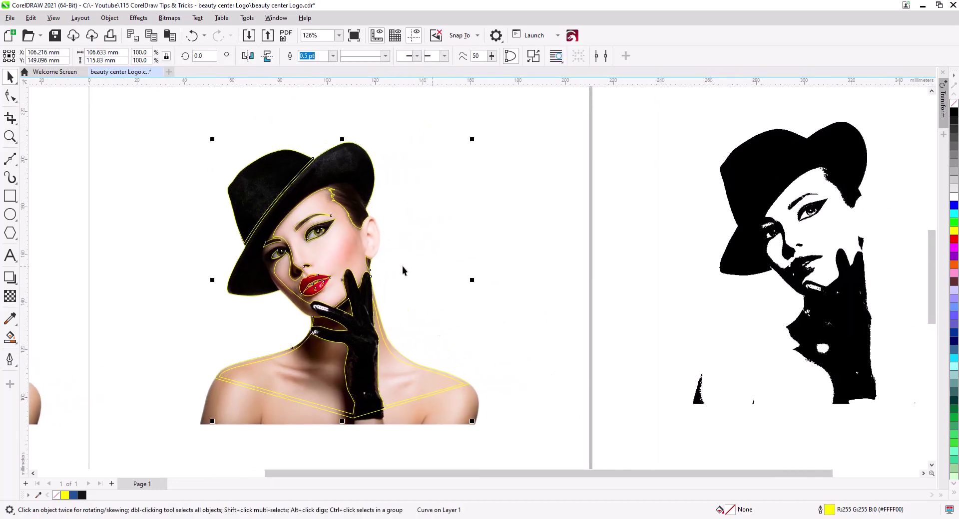
left_click_drag(334, 177, 592, 177)
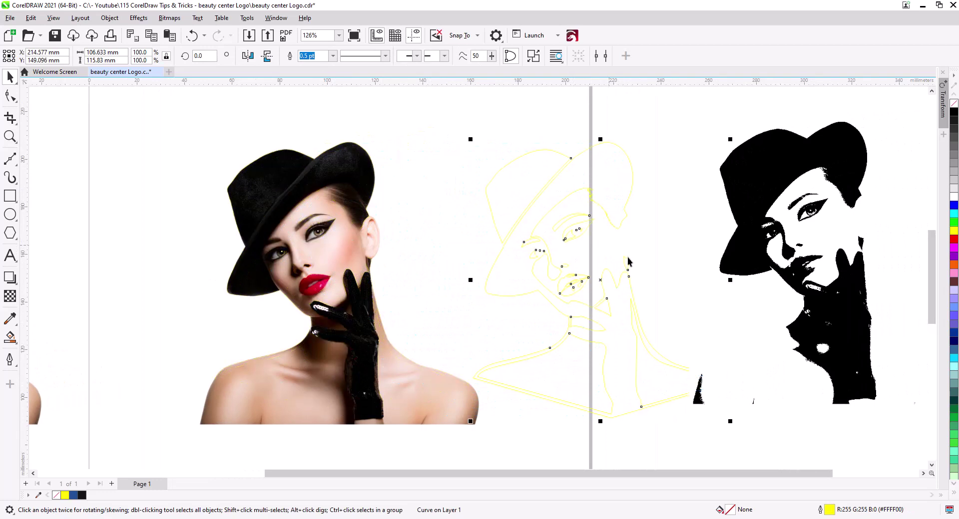
left_click(954, 113)
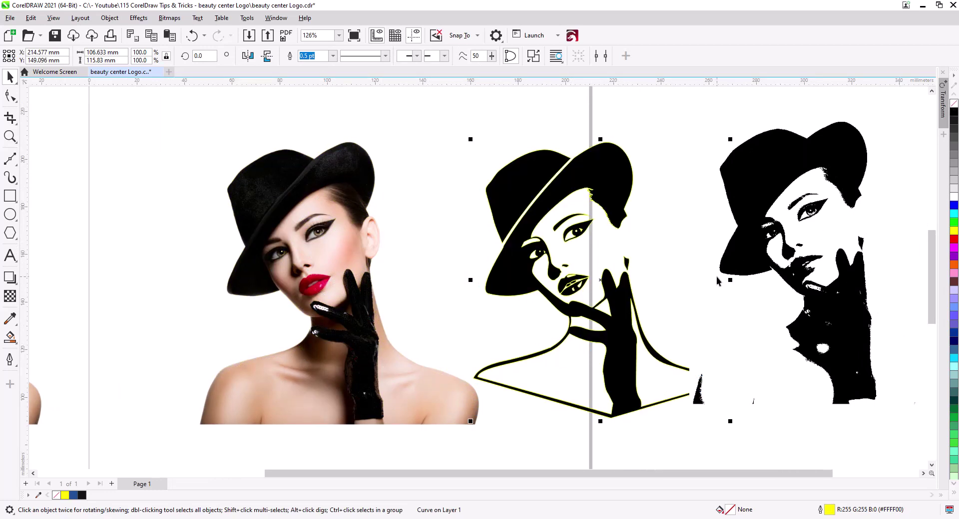
right_click(954, 104)
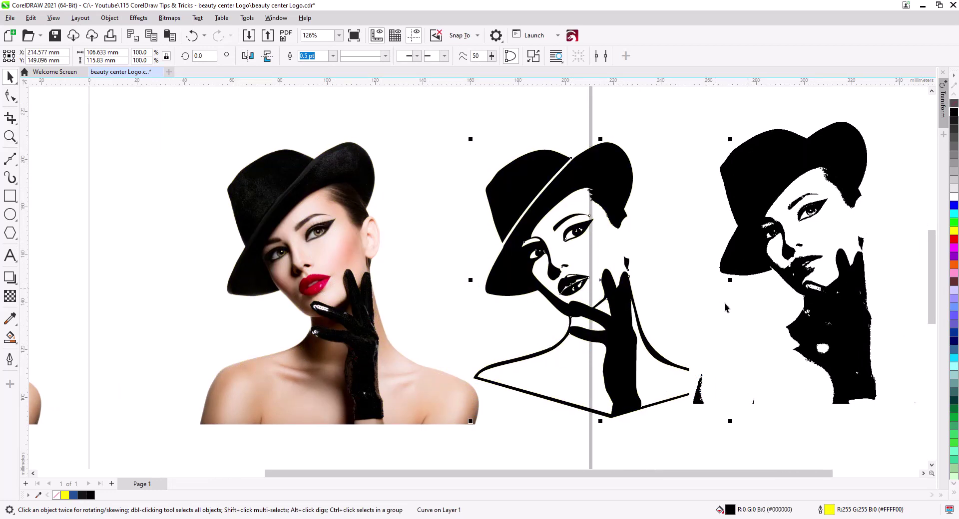
left_click(725, 303)
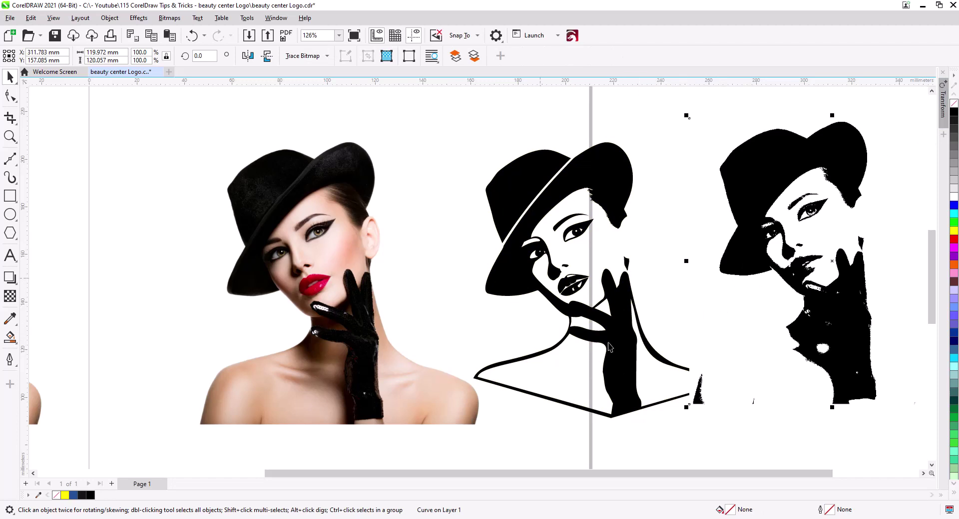
- Inspect the black-filled tracing up close, then undo the outline removal, the black fill and the move off the photo
scroll(610, 346, "up", 3)
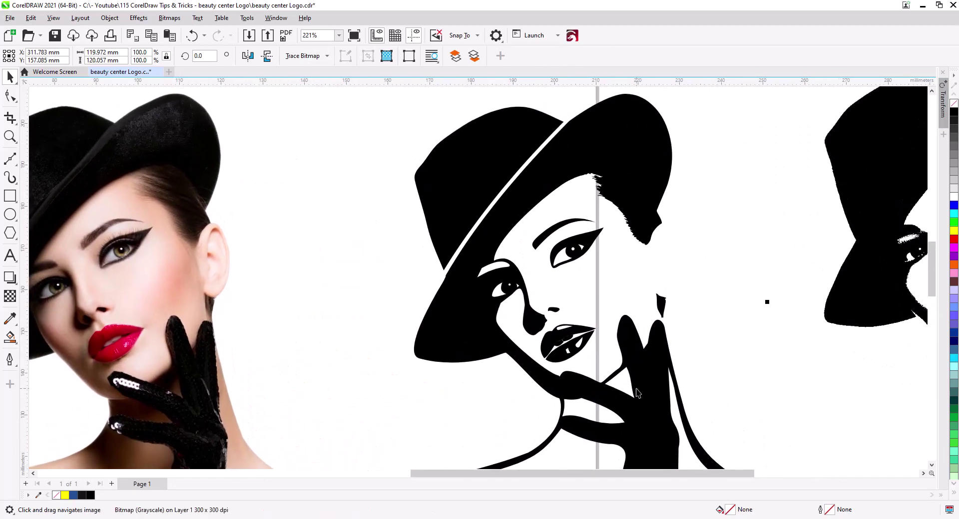
scroll(638, 395, "down", 1)
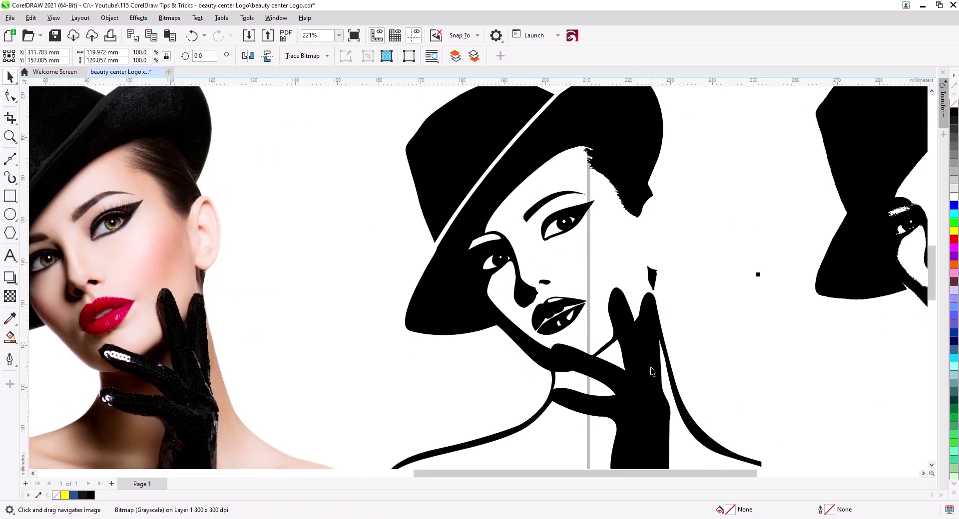
key("ctrl+z")
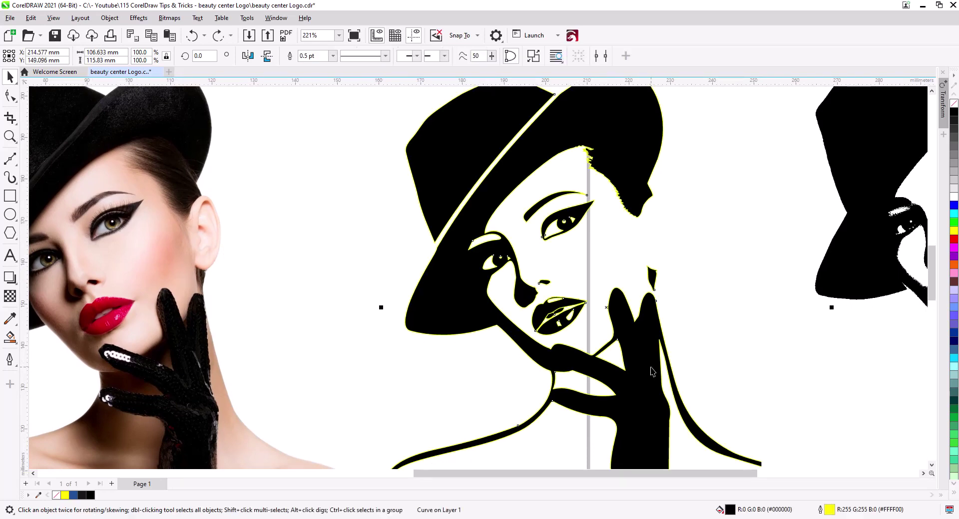
key("ctrl+z")
key("ctrl+z")
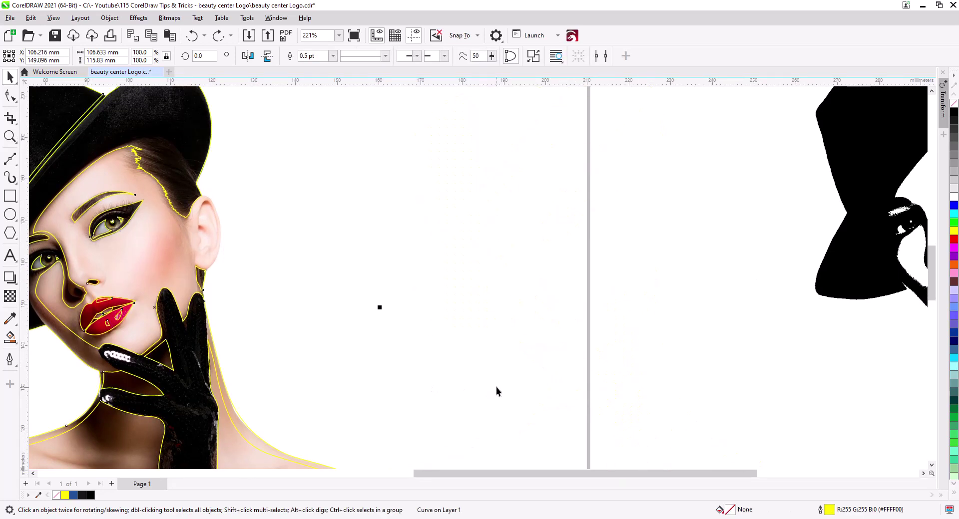
- Draw a closed two-node Bézier sliver about 2 × 9 mm along the ear's front edge and bend both sides into a thin crescent
left_click_drag(362, 374, 666, 305)
scroll(499, 244, "up", 3)
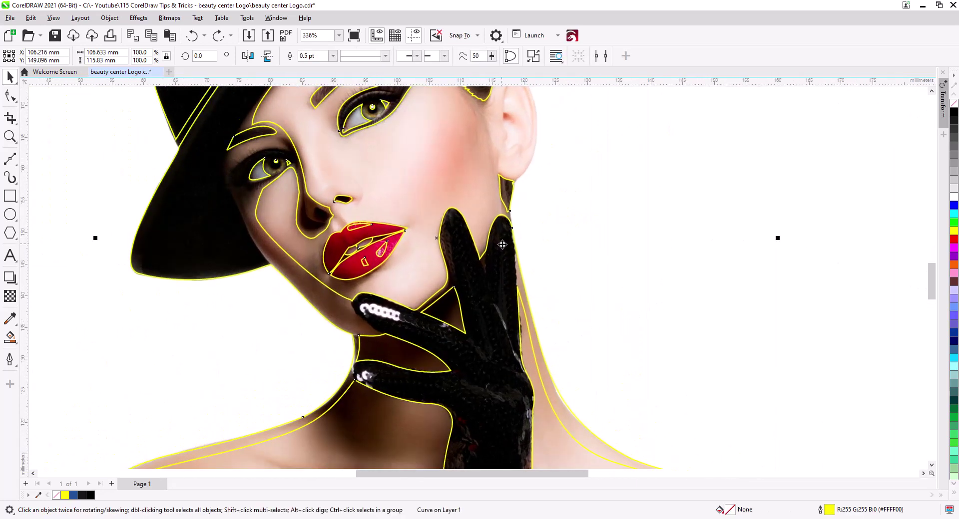
scroll(513, 324, "up", 3)
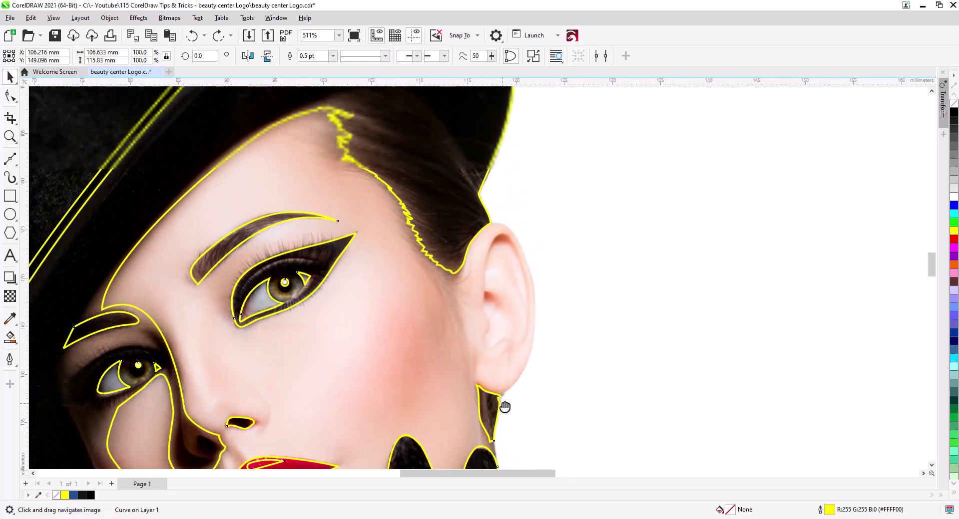
left_click(9, 160)
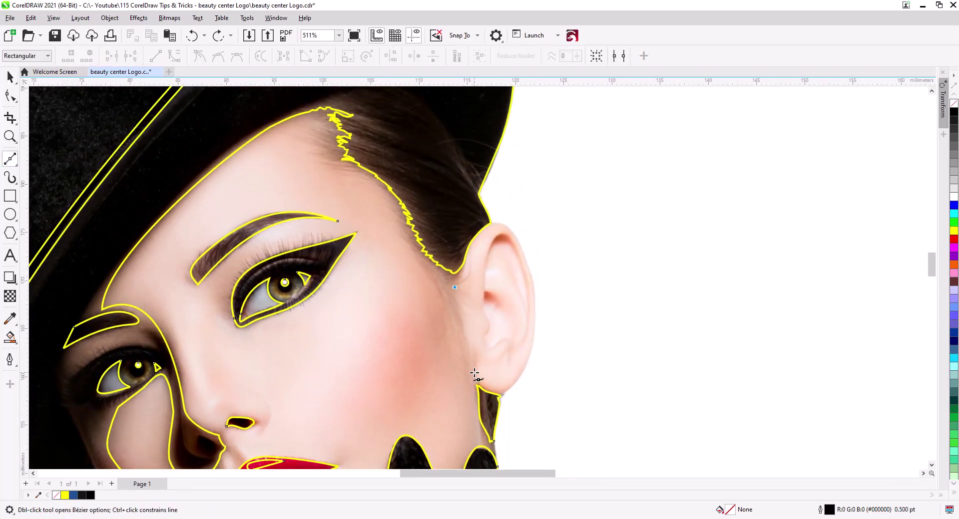
left_click(454, 285)
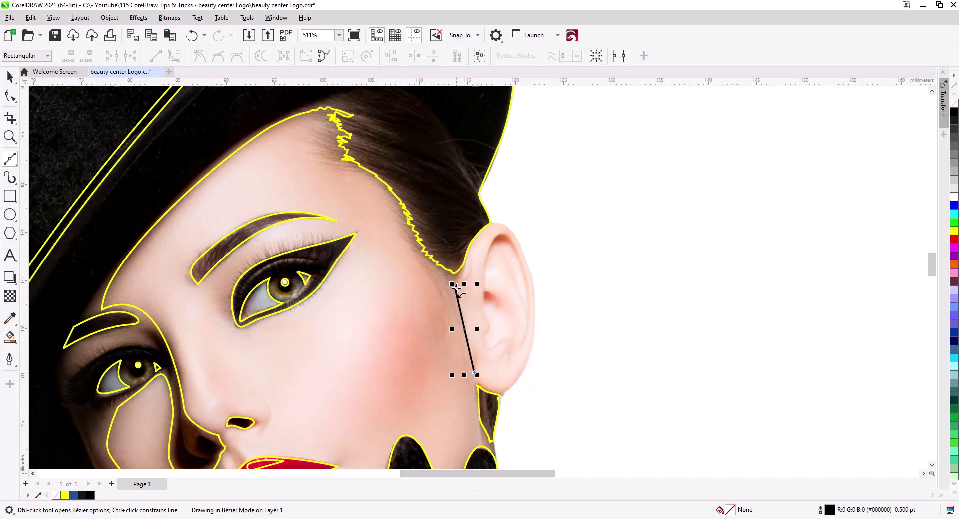
left_click(10, 96)
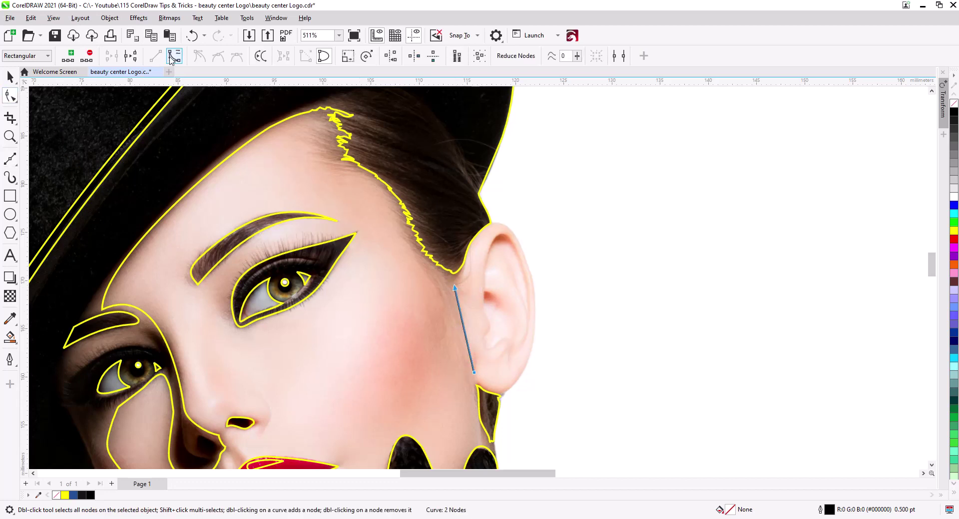
left_click(466, 330)
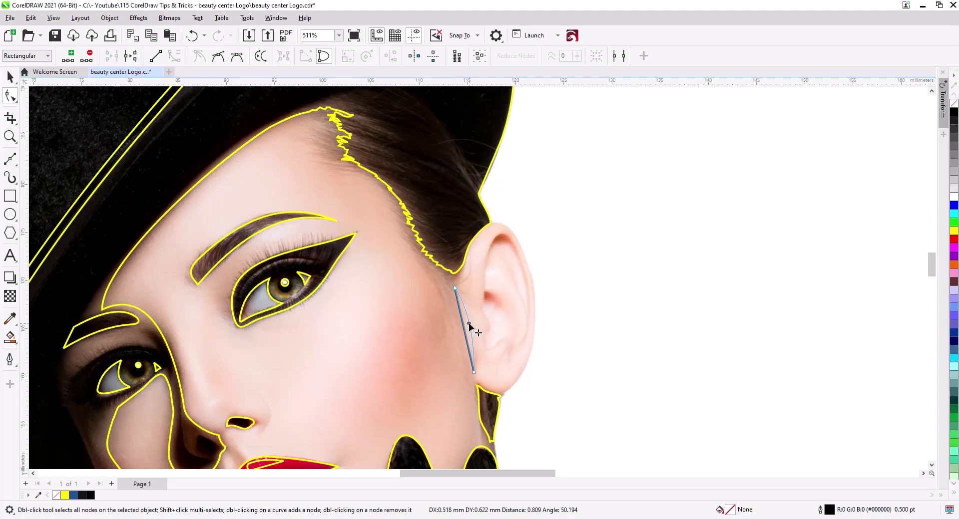
left_click_drag(468, 324, 464, 332)
scroll(467, 330, "up", 2)
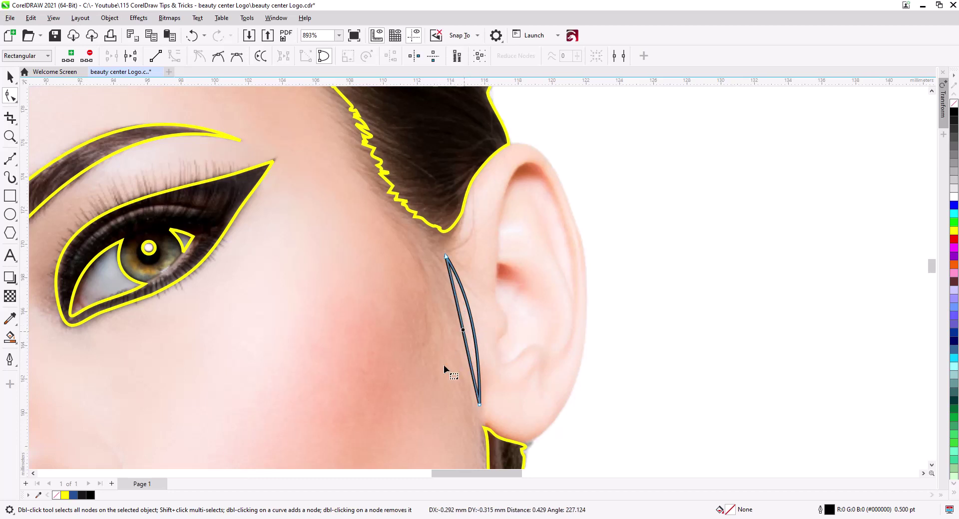
scroll(394, 313, "down", 2)
- Combine the ear crescent with the main tracing curve
left_click(12, 80)
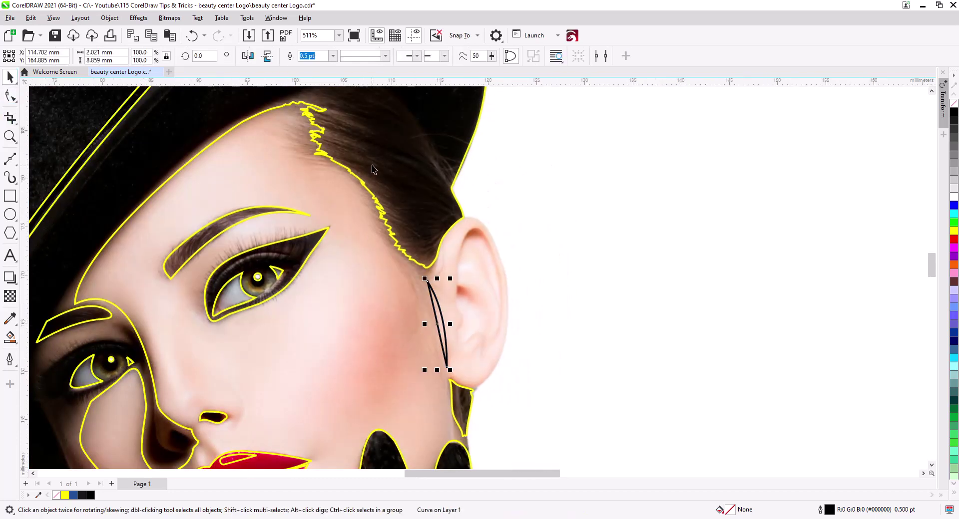
left_click(424, 203, "shift")
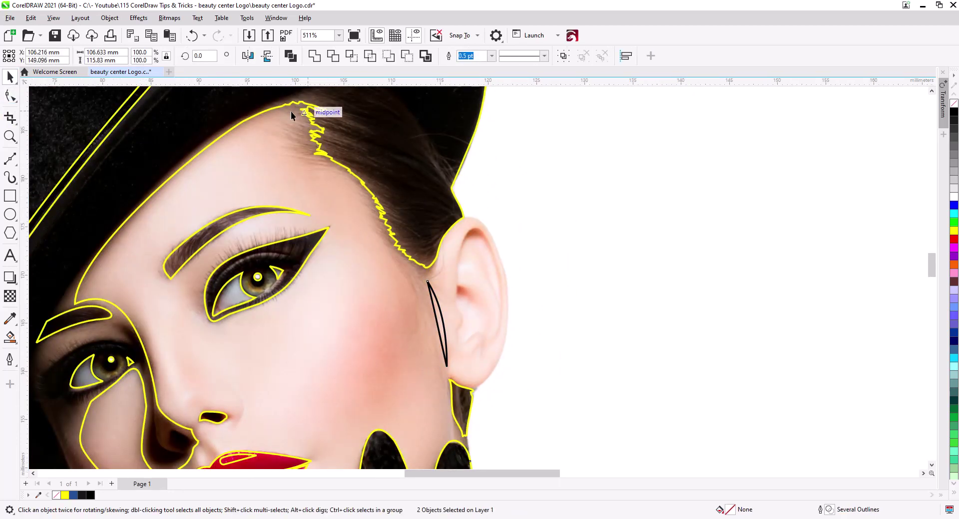
left_click(293, 58)
- Delete the jagged nodes at the upper hairline below the hat brim and make the adjoining forehead node smooth
scroll(299, 270, "up", 3)
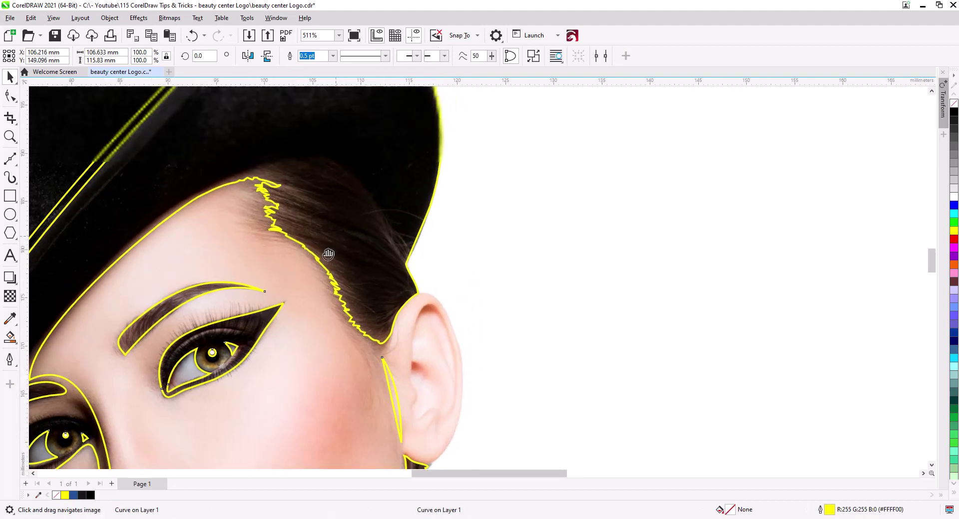
scroll(269, 281, "up", 2)
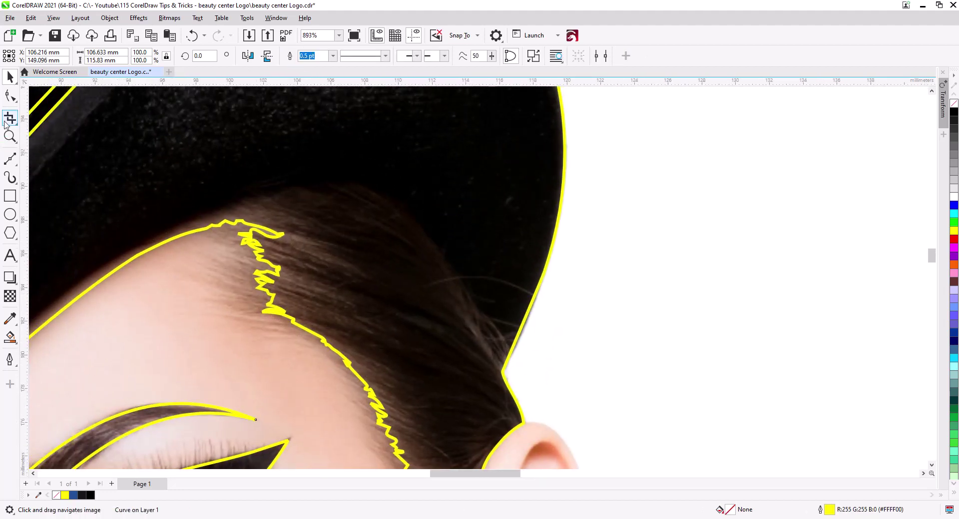
left_click(10, 95)
left_click_drag(209, 209, 314, 293)
key("Delete")
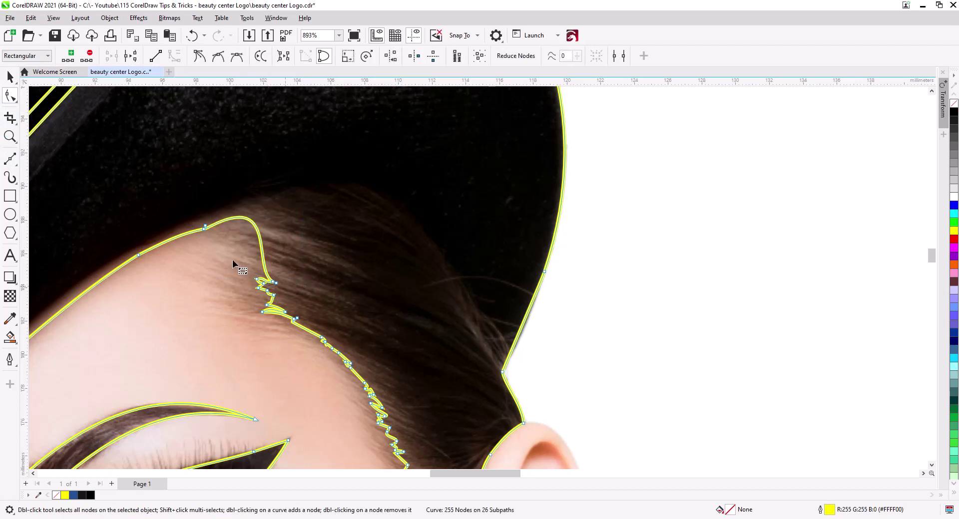
left_click_drag(228, 253, 286, 334)
key("Delete")
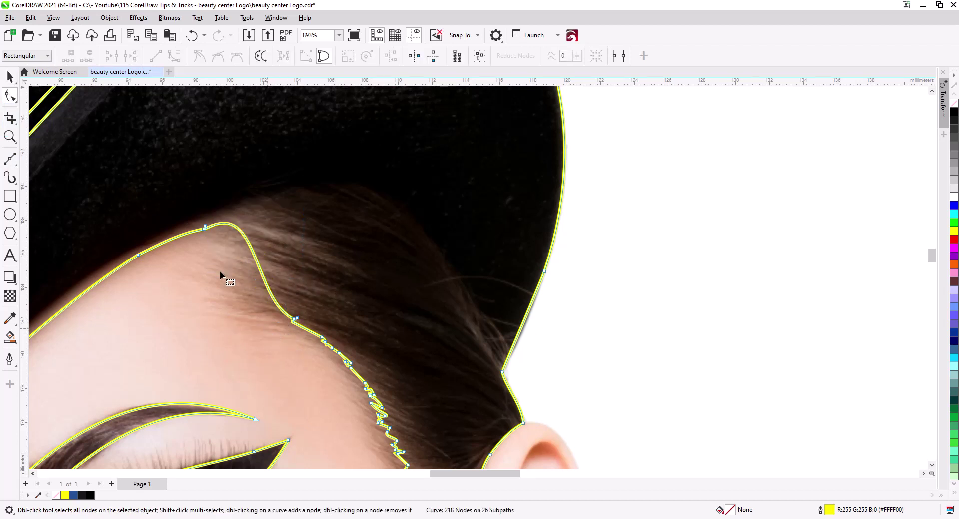
key("Delete")
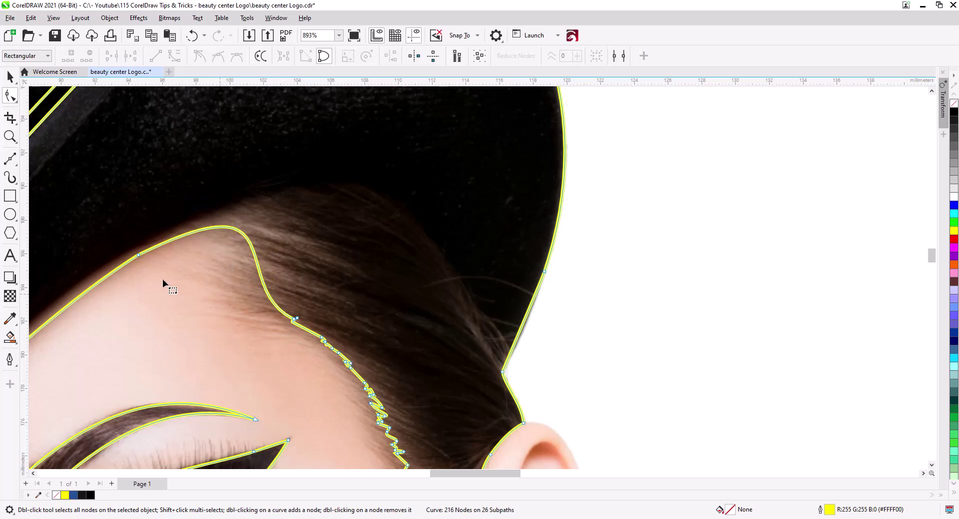
left_click(139, 255)
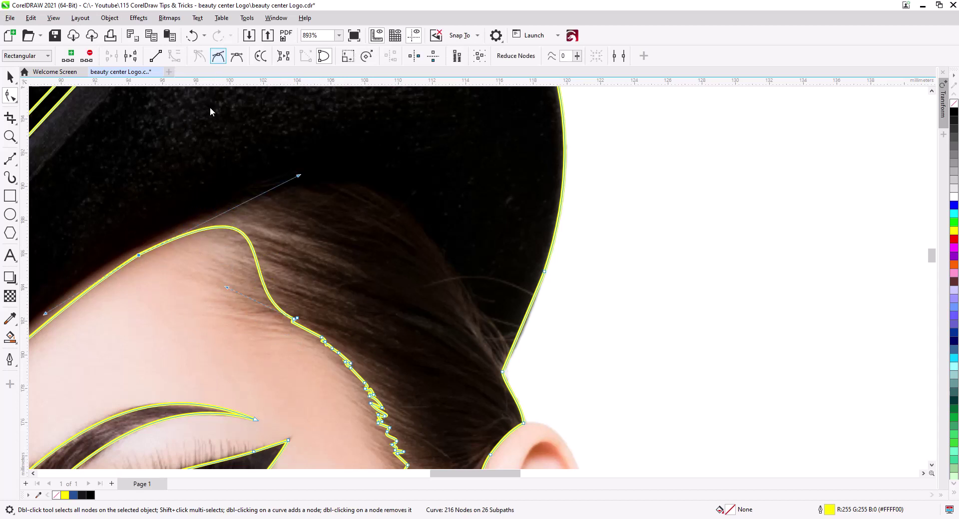
left_click(219, 56)
- Draw a closed three-node Bézier triangle about 1 × 3 mm over the skin gap between the two raised glove fingers
scroll(178, 272, "down", 2)
left_click_drag(176, 317, 472, 188)
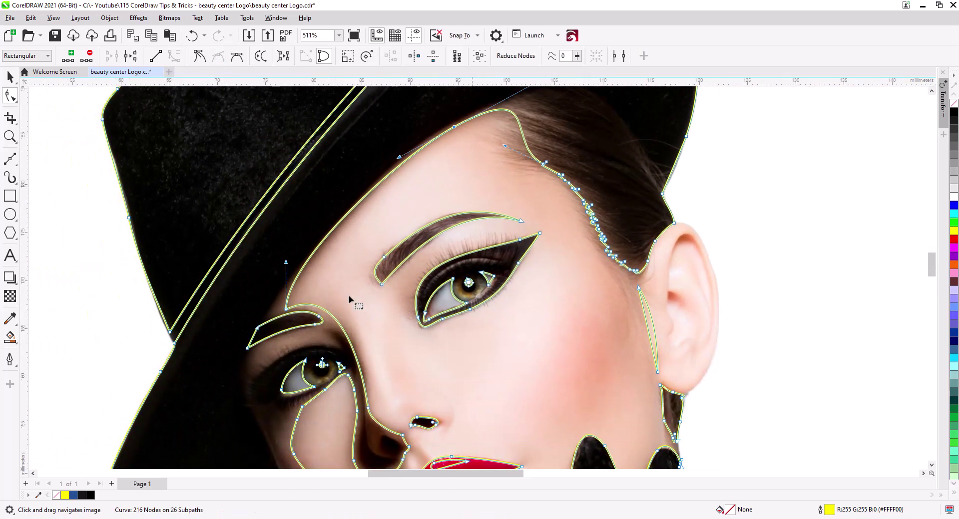
left_click_drag(400, 322, 370, 187)
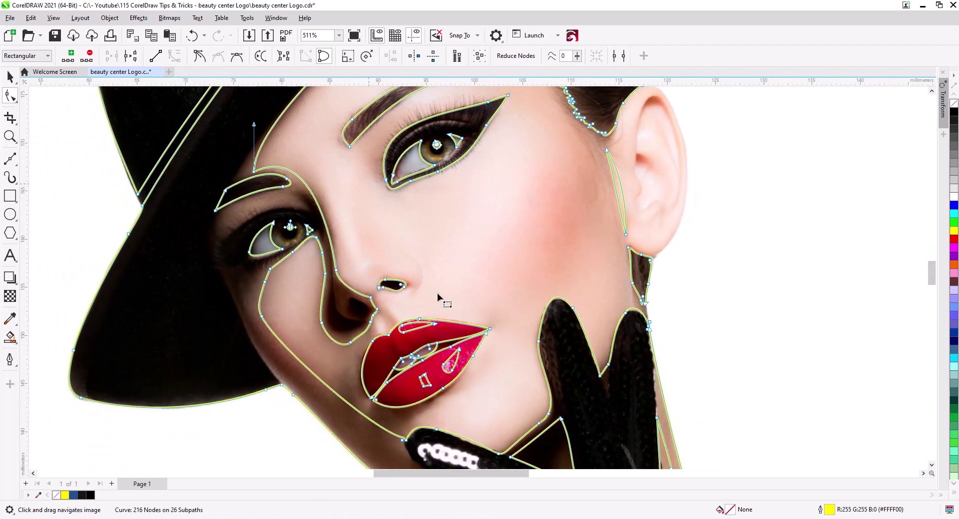
left_click_drag(453, 299, 384, 338)
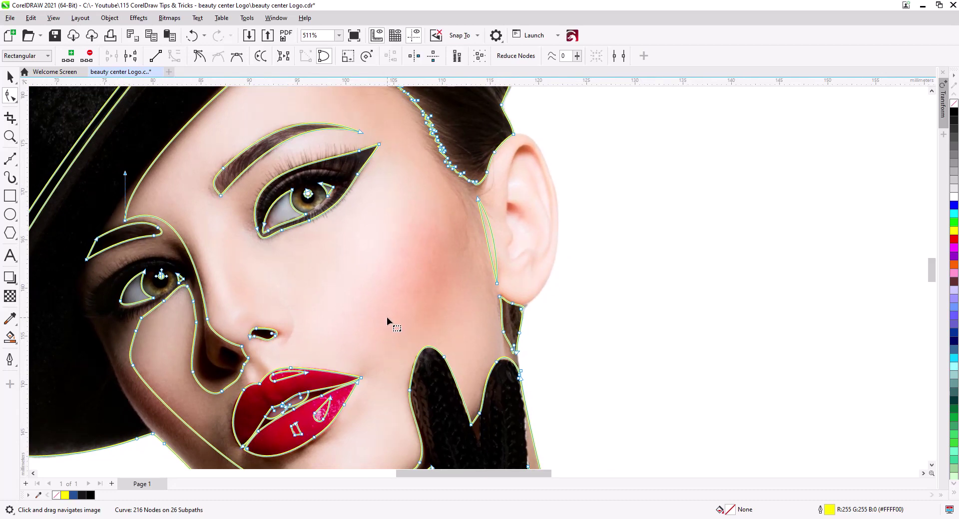
left_click_drag(422, 314, 345, 215)
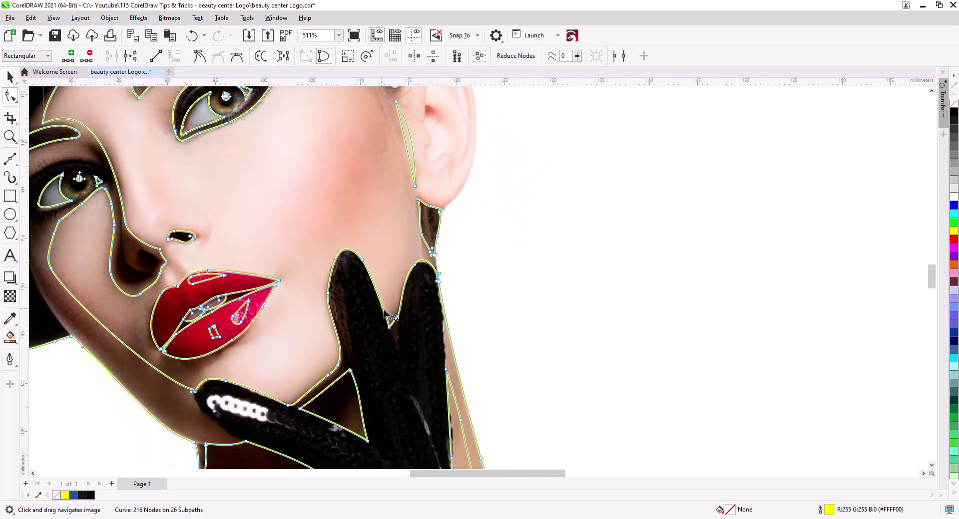
left_click_drag(415, 357, 447, 265)
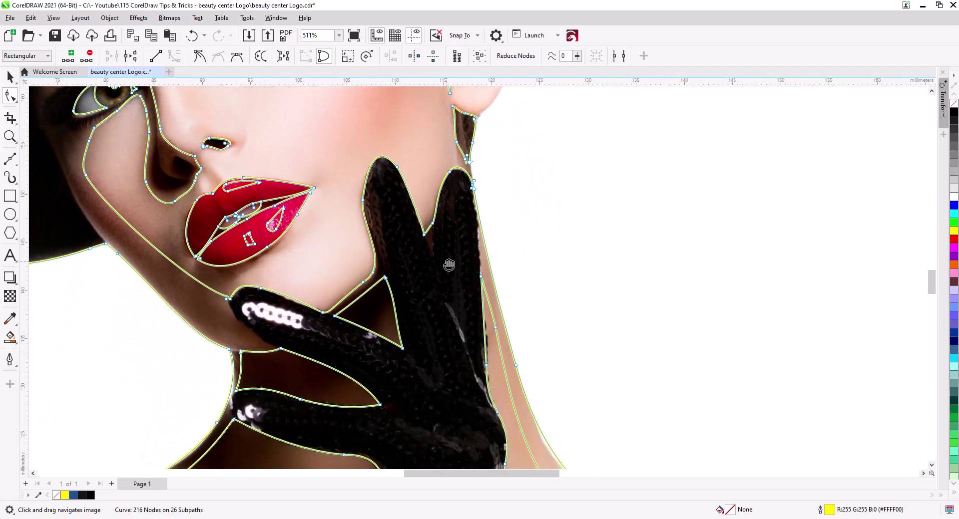
scroll(436, 270, "up", 3)
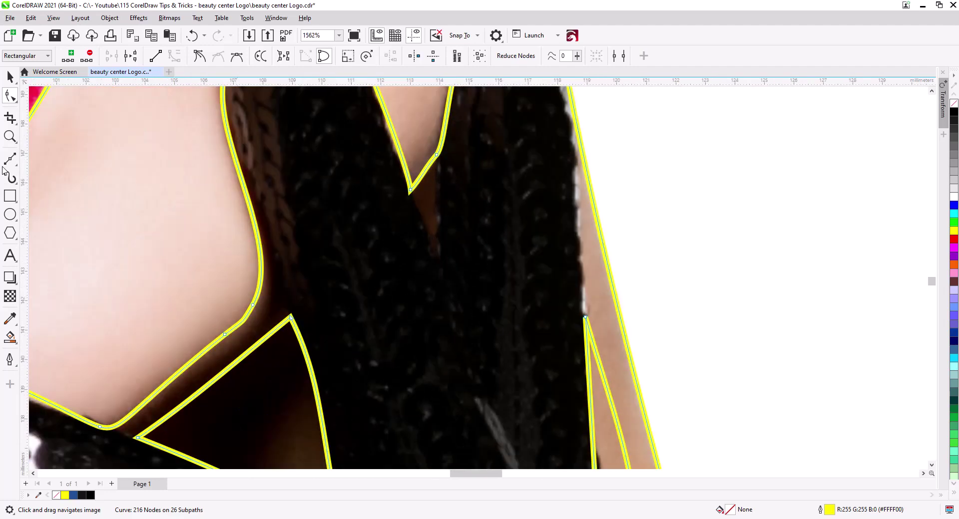
left_click(9, 160)
left_click(436, 189)
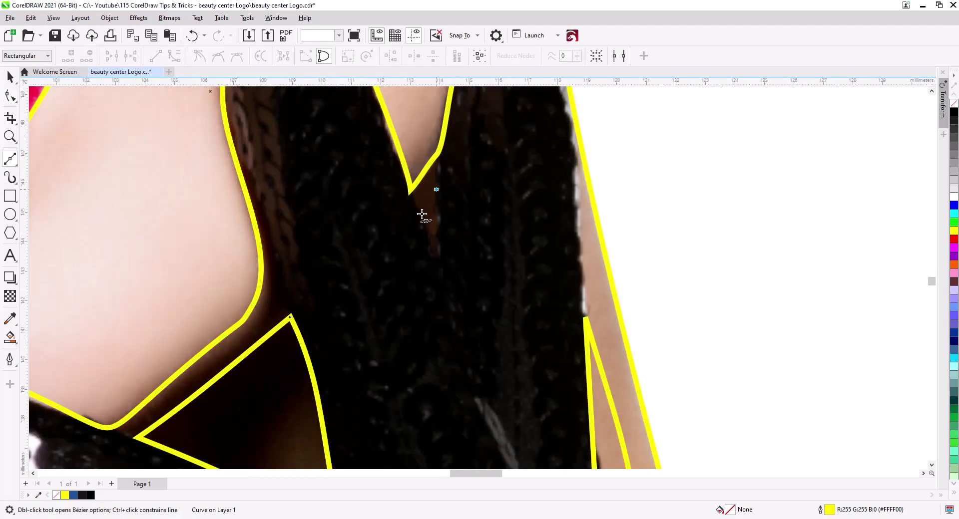
left_click(417, 208)
left_click(439, 270)
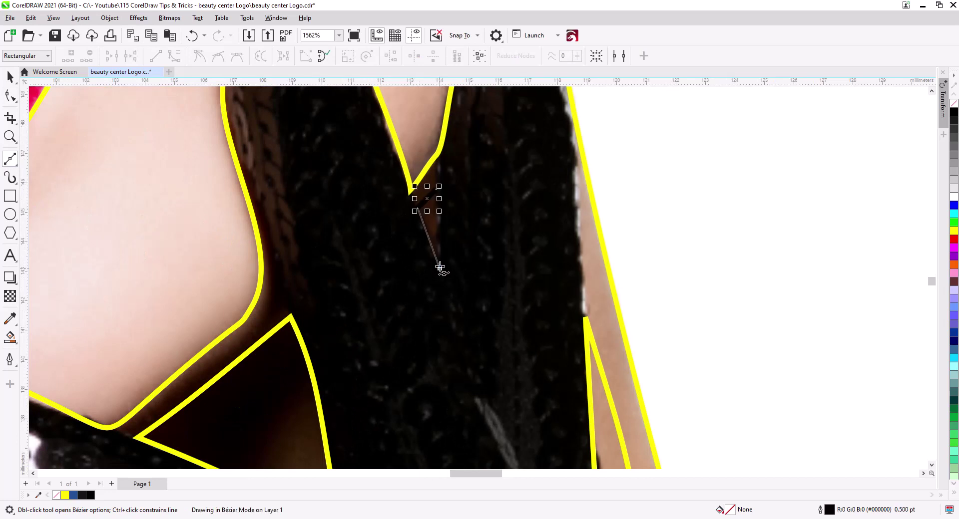
left_click(436, 189)
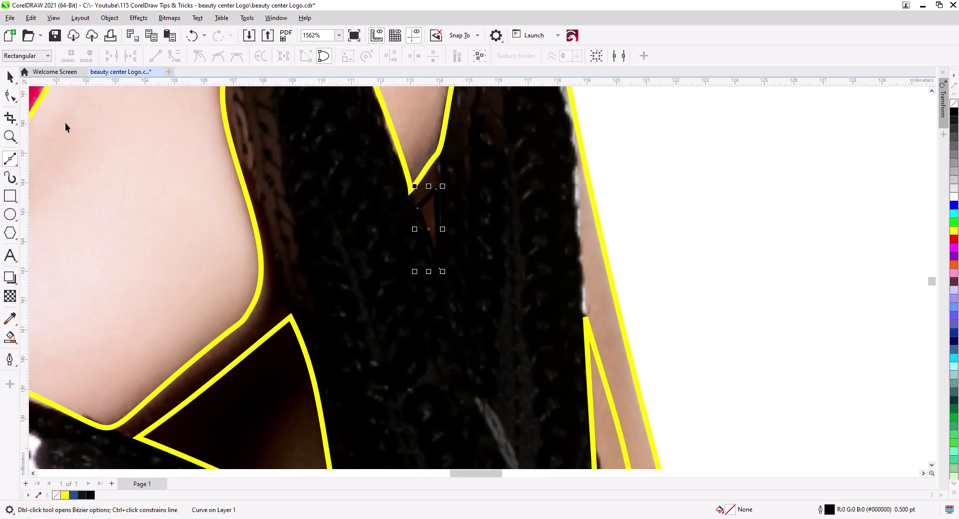
- Combine the finger-gap triangle with the main tracing curve and deselect it
left_click(10, 77)
left_click(294, 153, "shift")
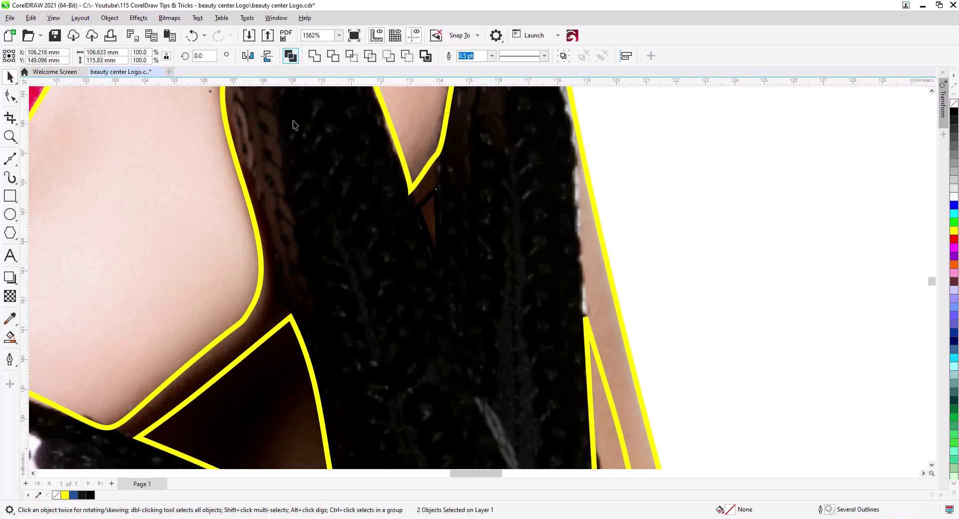
scroll(294, 125, "down", 10)
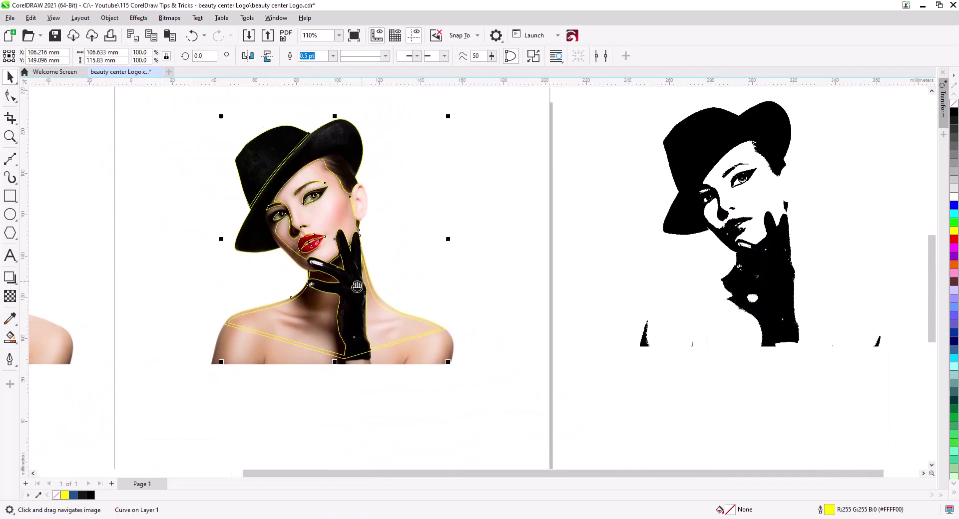
left_click_drag(357, 287, 347, 288)
left_click(415, 235)
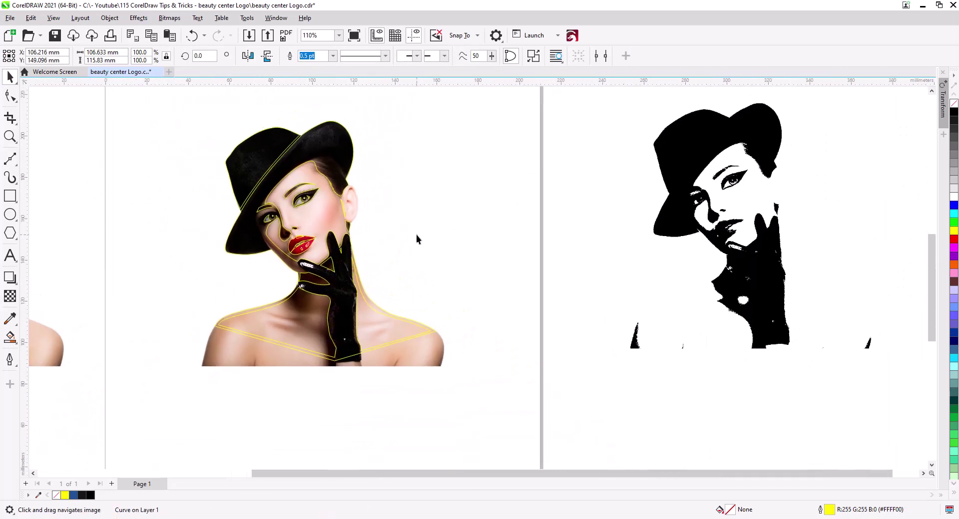
- Copy the combined tracing curve and paste it onto a new second page
left_click(335, 175)
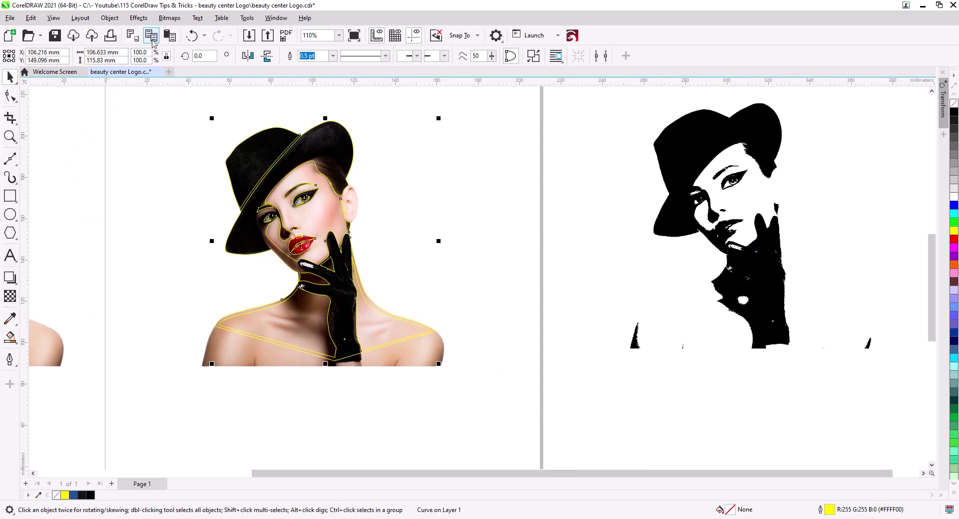
left_click(110, 484)
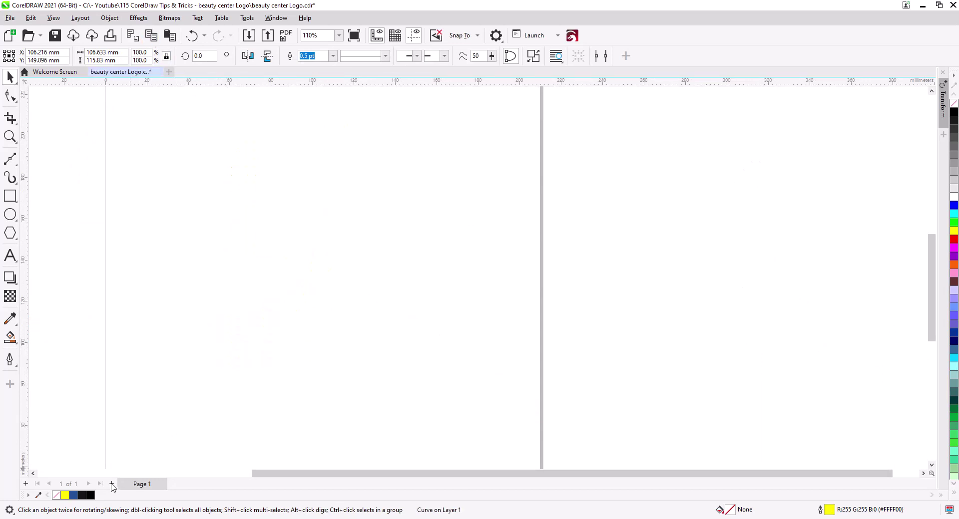
key("ctrl+v")
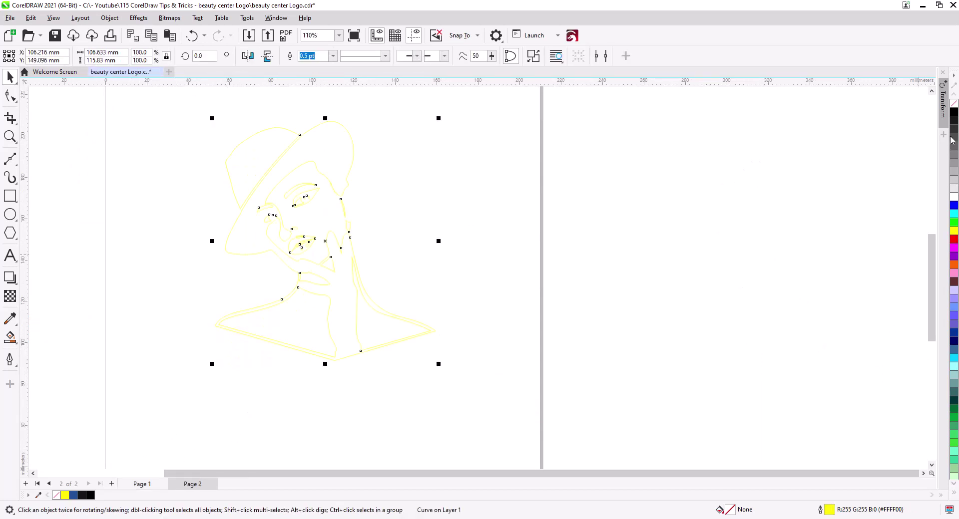
- Fill the pasted tracing with black and remove its yellow outline
left_click(954, 112)
right_click(954, 102)
left_click(565, 259)
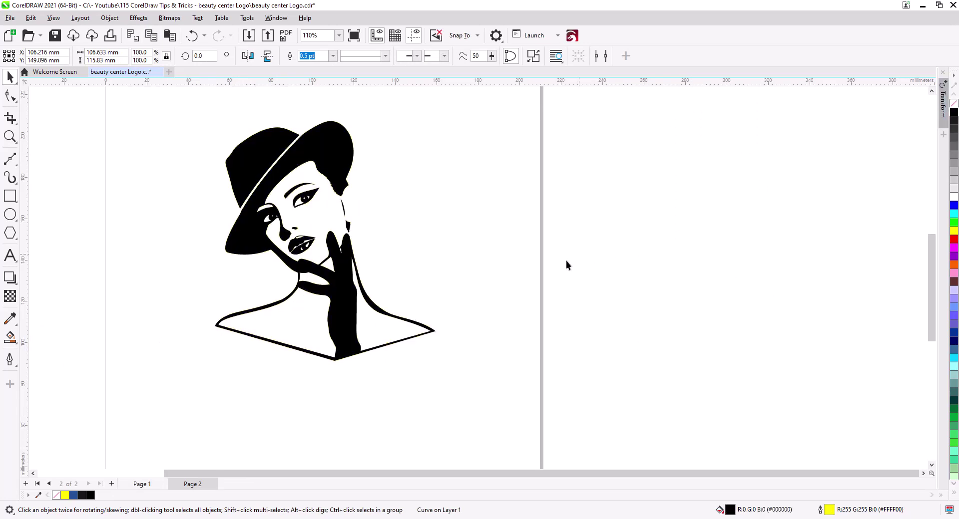
- Inspect the black-filled tracing's face, glove and shoulder lines up close and as a whole
left_click(291, 269)
scroll(285, 288, "up", 4)
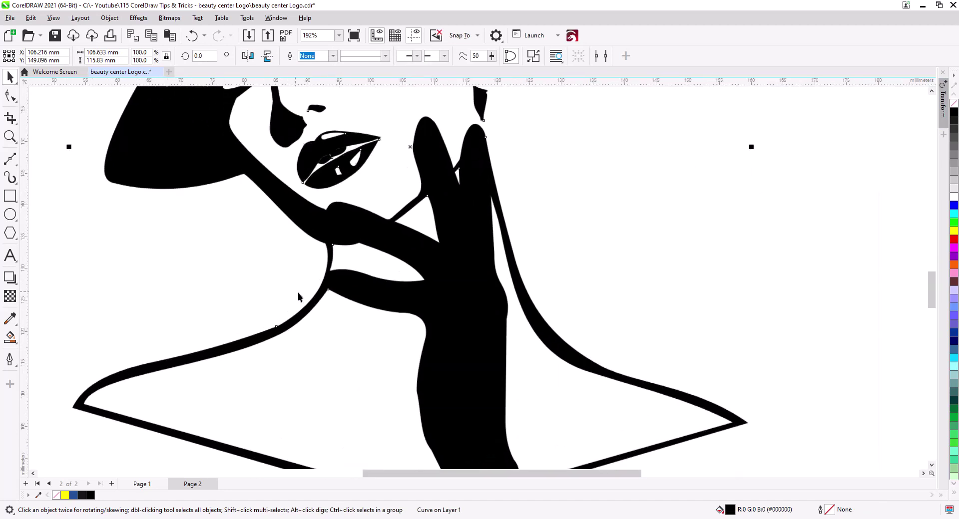
left_click_drag(321, 263, 351, 330)
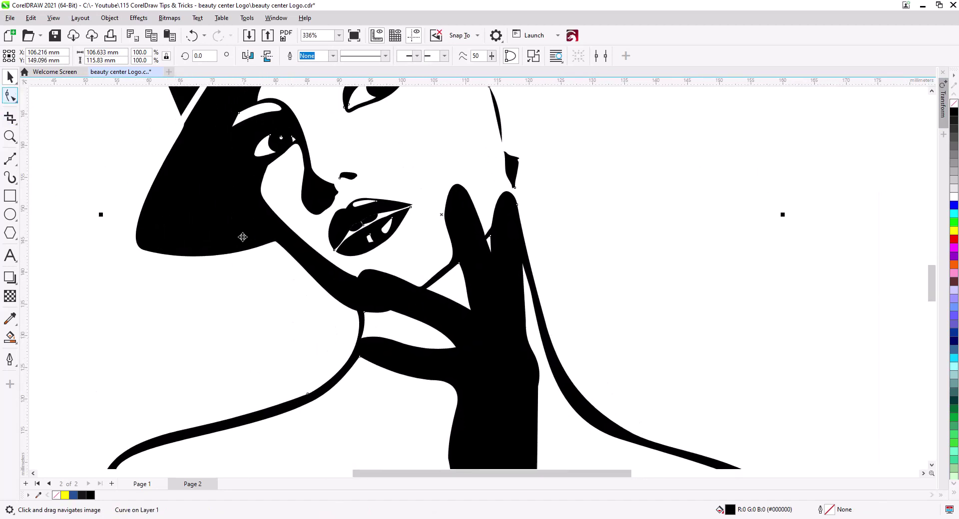
scroll(310, 277, "down", 3)
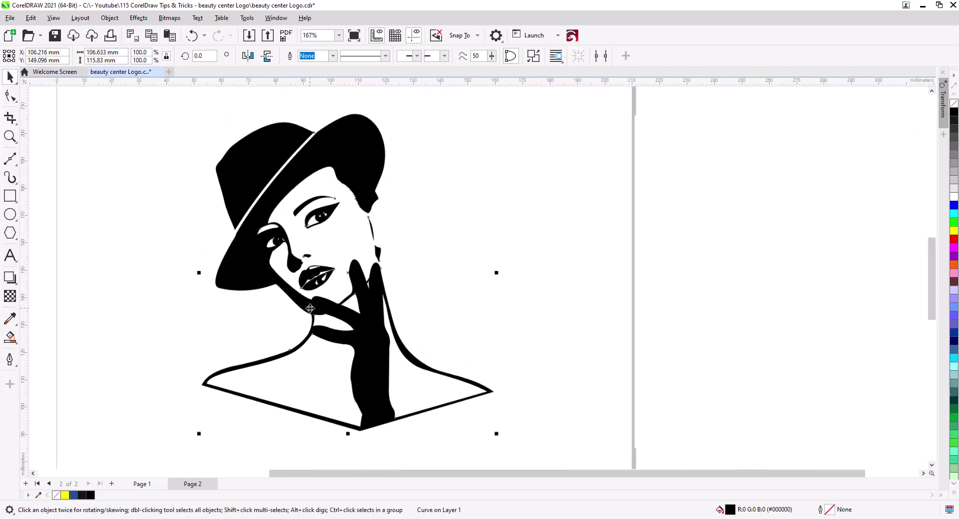
scroll(310, 309, "down", 1)
left_click(516, 311)
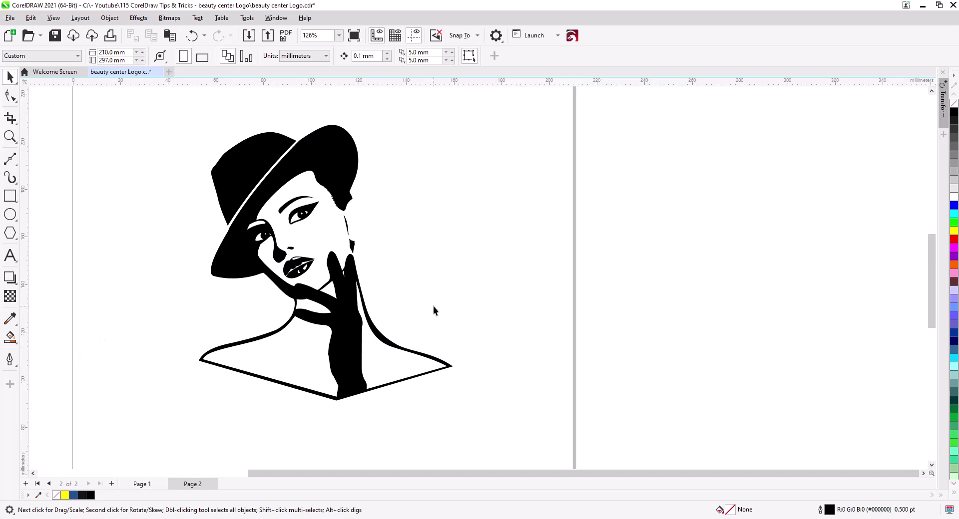
- Add the artistic text "beauty center" beside the portrait's hat
left_click(10, 256)
left_click(417, 186)
type("beauty center")
key("Escape")
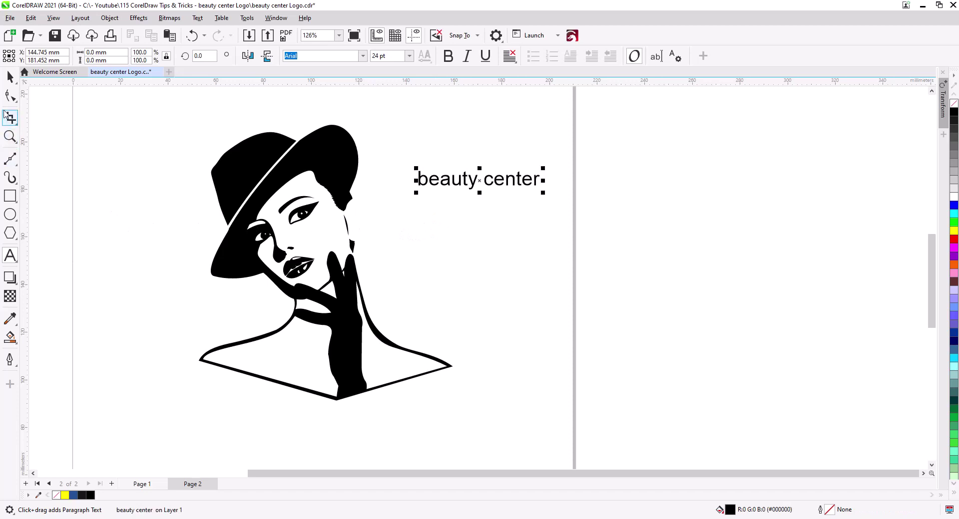
- Change the font of the "beauty center" text to Bakery
left_click(10, 77)
scroll(459, 284, "down", 1)
left_click(362, 55)
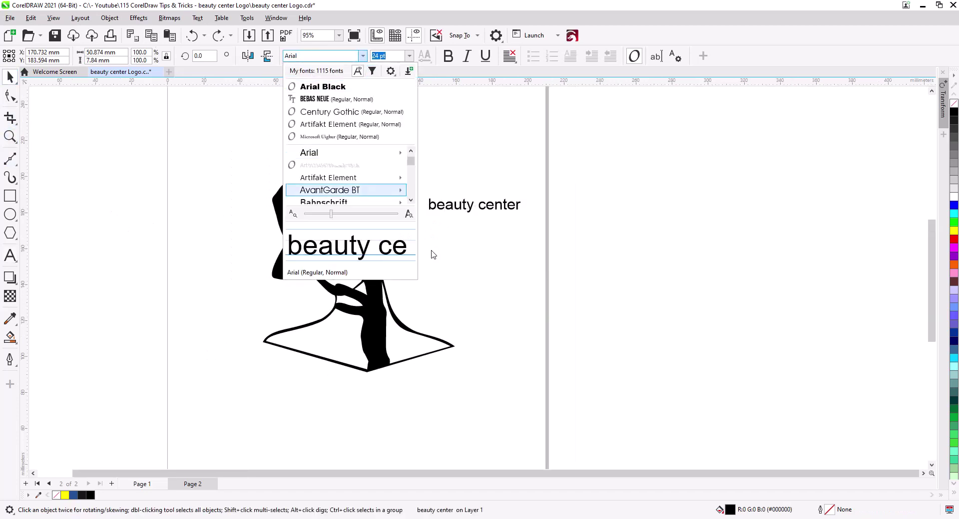
left_click(412, 193)
left_click(412, 191)
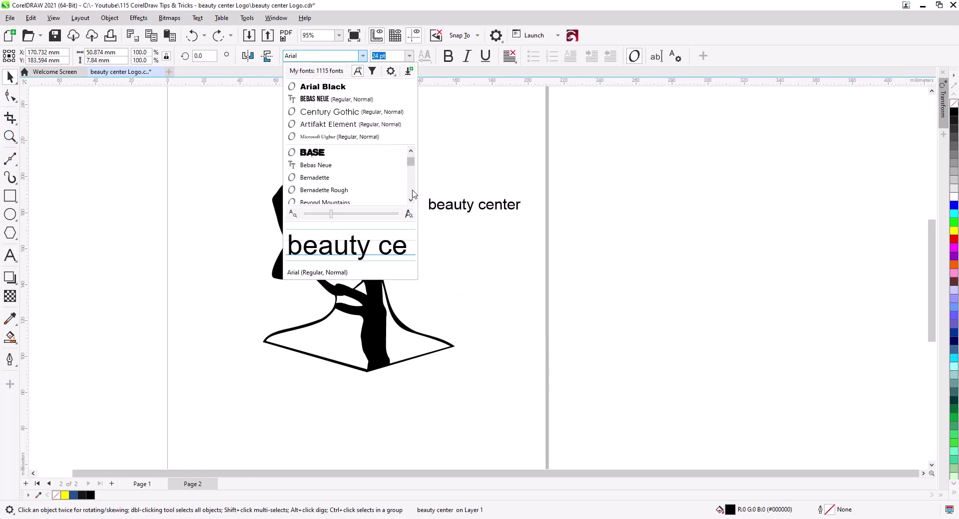
scroll(414, 163, "up", 1)
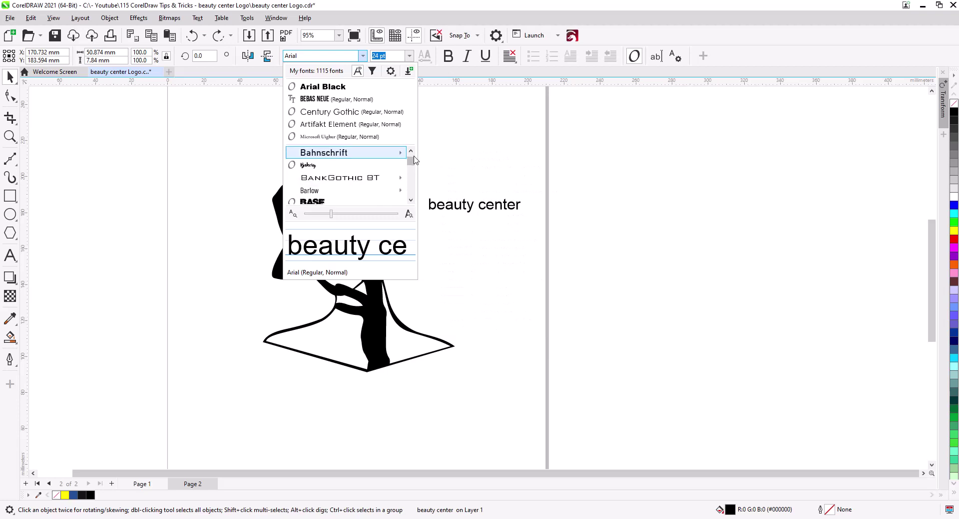
left_click(394, 164)
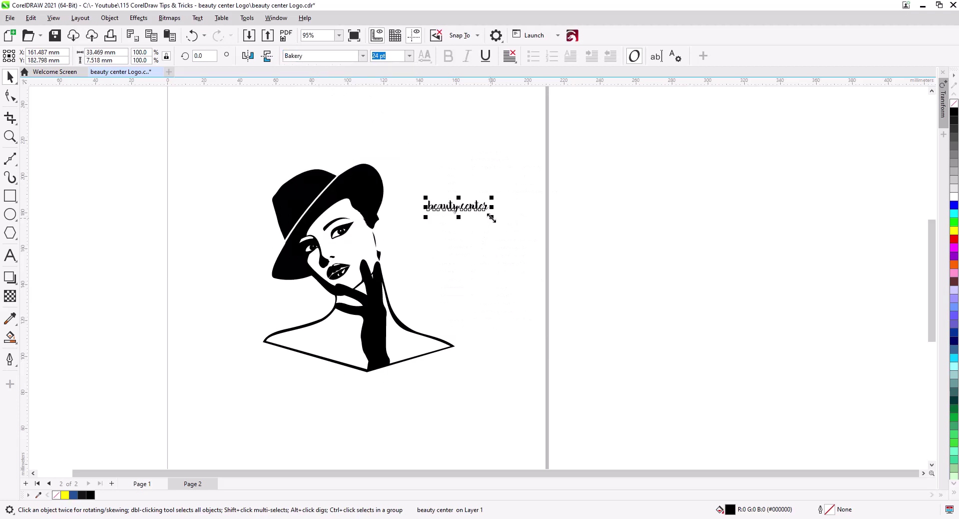
- Enlarge the "beauty center" text to about 125.5 pt and shrink the portrait to about 64 × 69 mm, placed before the text
left_click_drag(491, 218, 761, 408)
left_click_drag(454, 313, 356, 279)
left_click(339, 306)
left_click_drag(363, 342, 285, 286)
left_click_drag(267, 235, 342, 255)
left_click(327, 314)
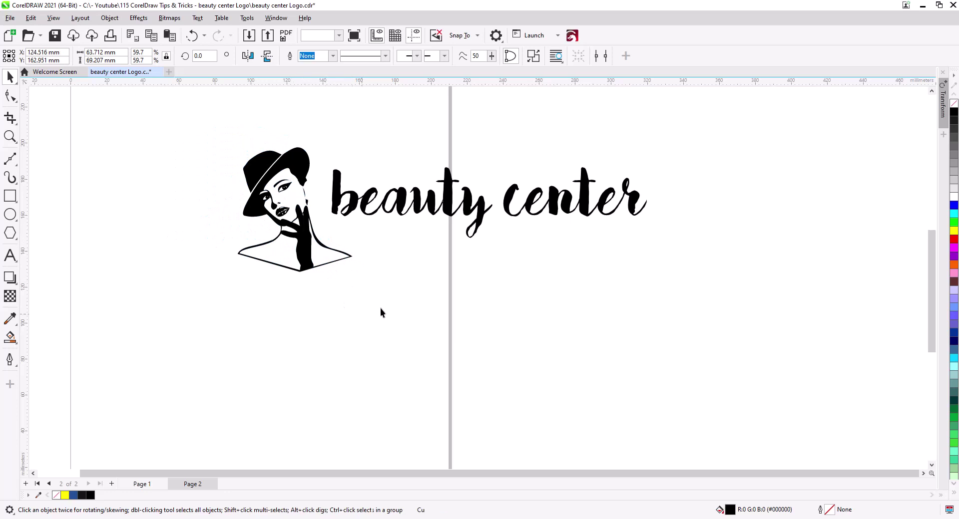
- Move the "beauty center" text directly below the portrait and shrink it to about 102.6 pt, 143 mm wide
left_click_drag(383, 307, 359, 407)
left_click(388, 312)
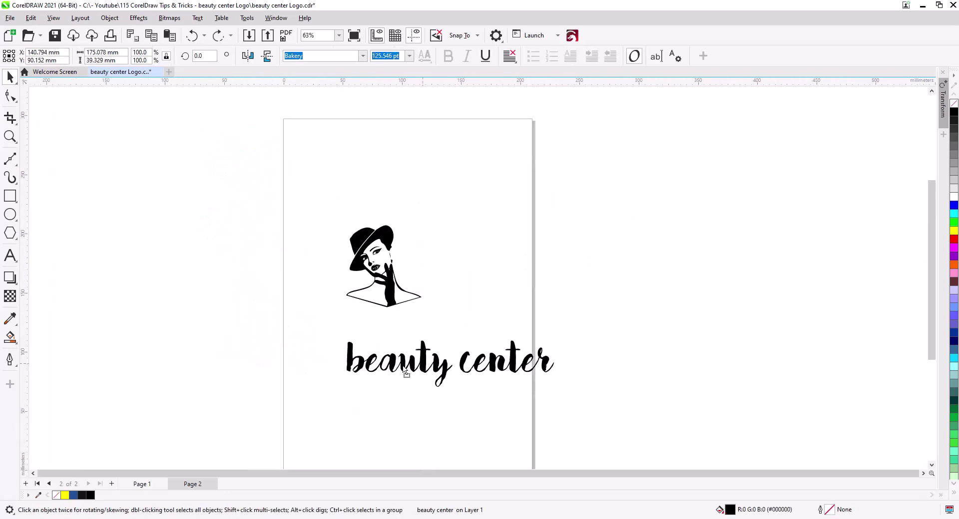
left_click_drag(406, 373, 407, 343)
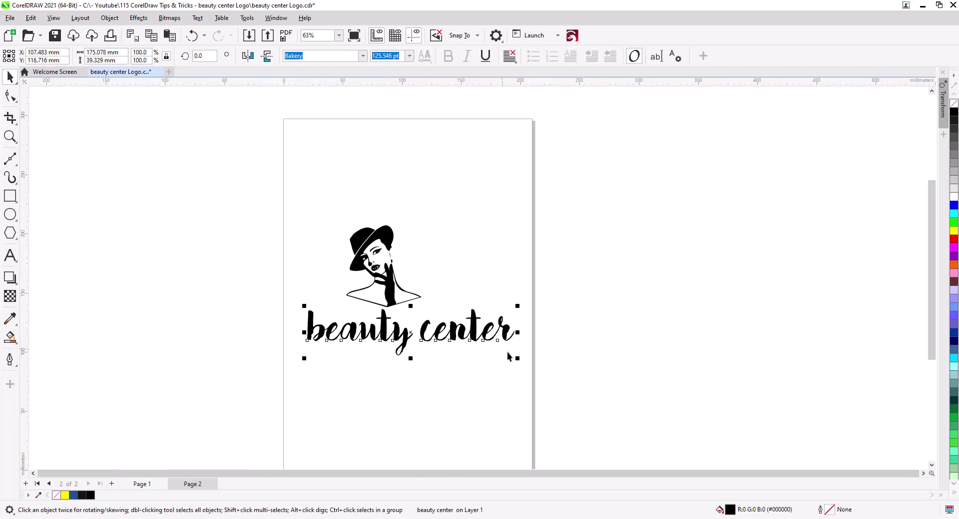
mouse_move(517, 360)
left_mouse_down()
mouse_move(486, 355)
mouse_move(499, 358)
left_mouse_up()
left_click_drag(412, 373, 488, 385)
scroll(486, 383, "up", 1)
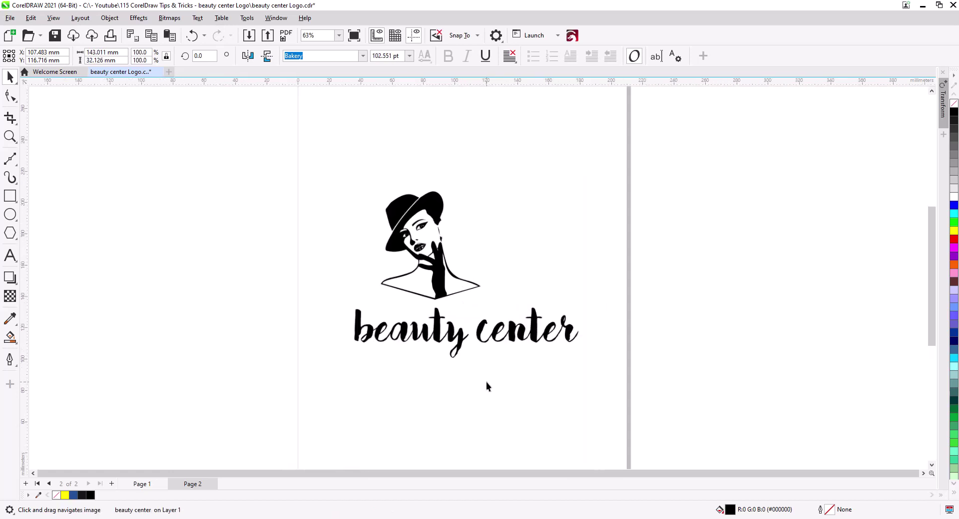
- Enlarge the portrait to about 94 × 103 mm and shift it slightly down toward the "beauty center" text
left_click(472, 290)
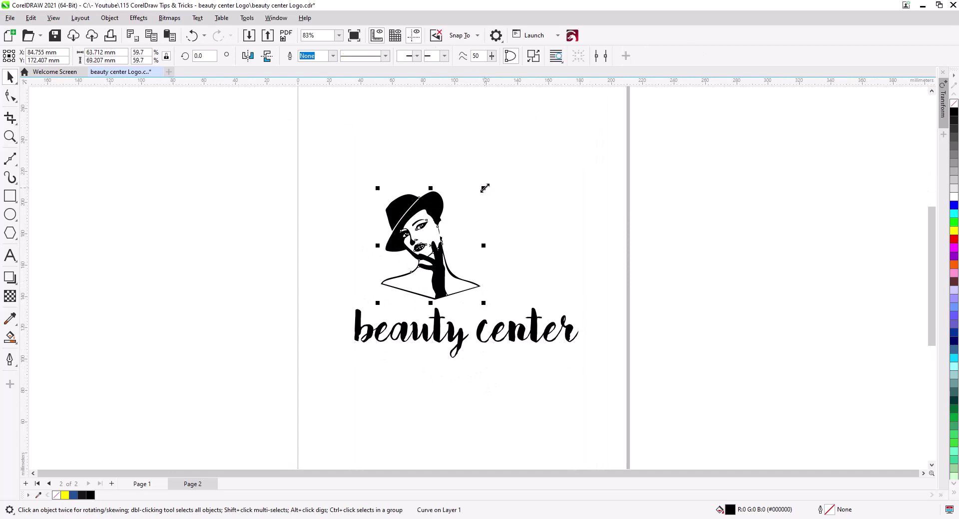
left_click_drag(485, 188, 538, 134)
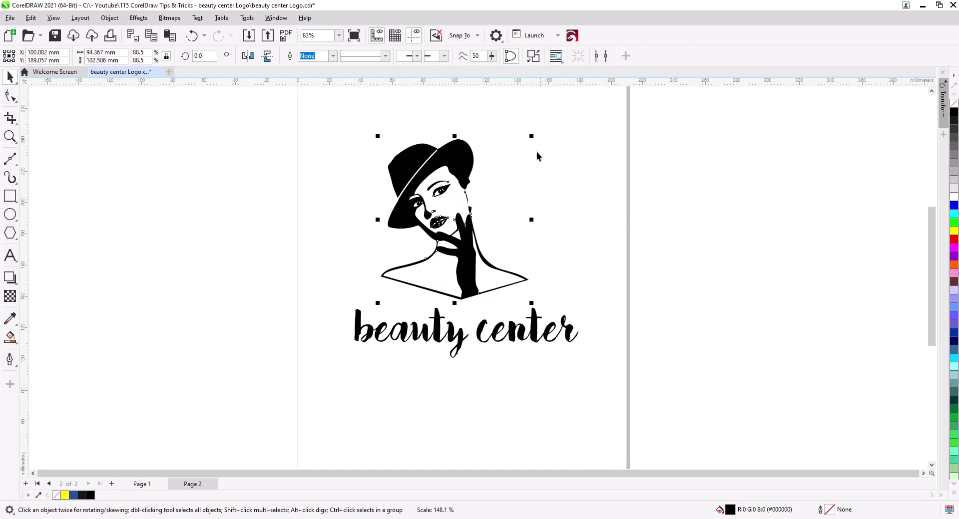
left_click_drag(470, 256, 473, 259)
left_click_drag(475, 260, 479, 273)
left_click(577, 270)
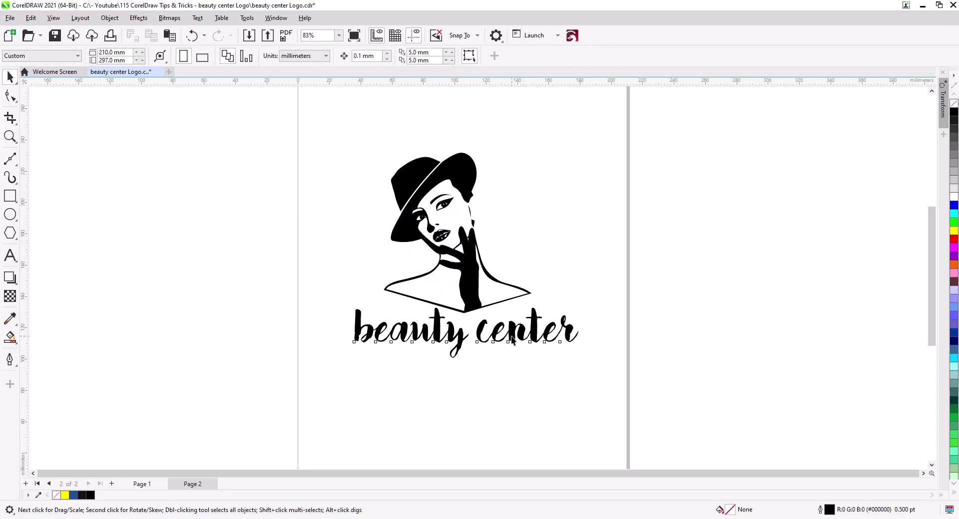
- Move the "beauty center" text up about 5 mm to overlap the portrait's lower point, and review the complete logo
left_click(494, 340)
mouse_move(486, 341)
left_mouse_down()
mouse_move(489, 325)
mouse_move(486, 335)
left_mouse_up()
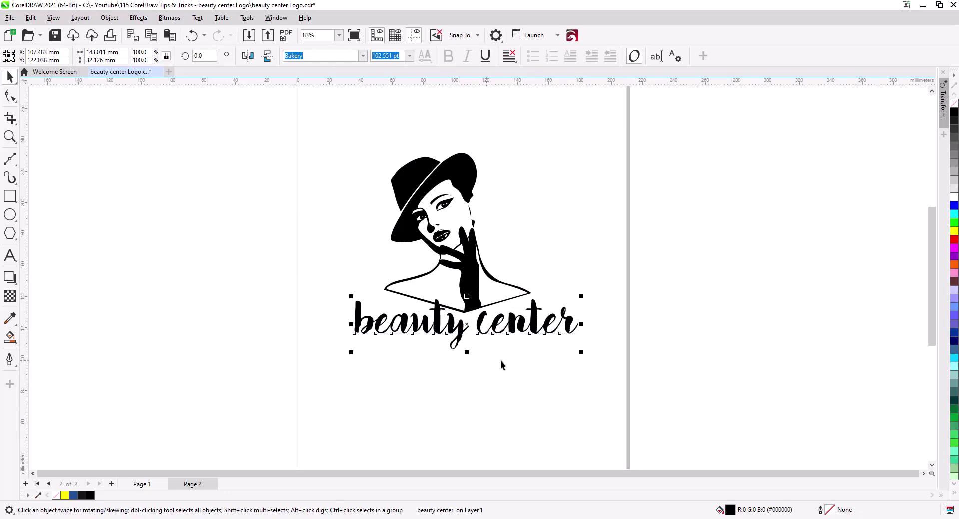
left_click(505, 364)
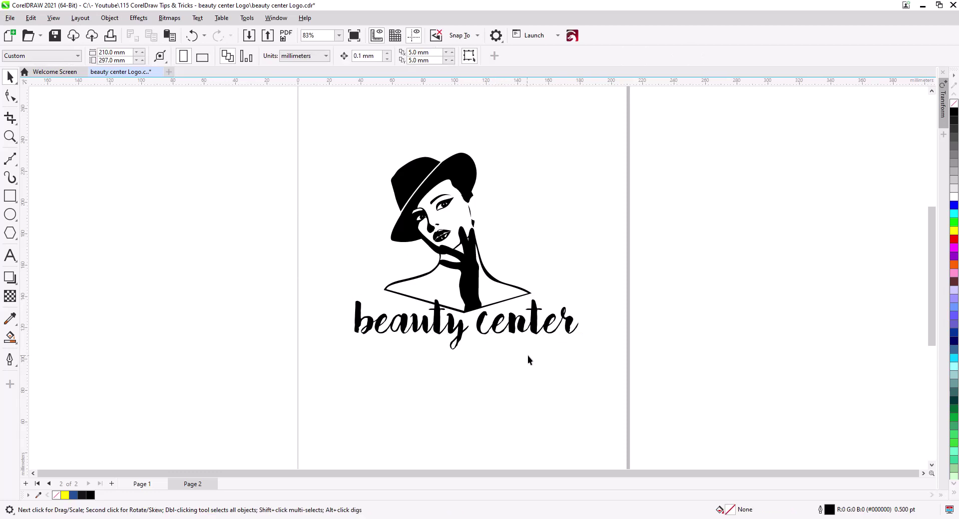
left_click_drag(627, 387, 325, 143)
scroll(436, 228, "up", 3)
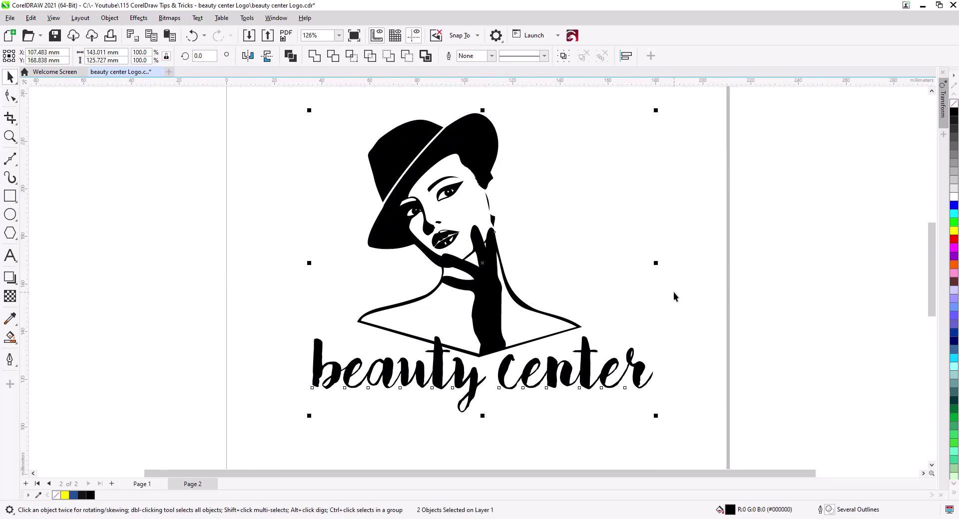
left_click(596, 254)
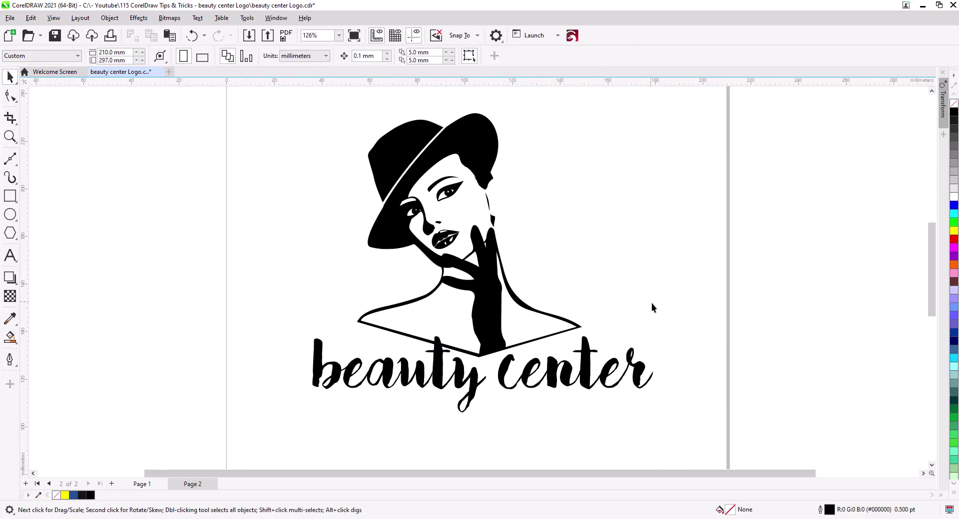